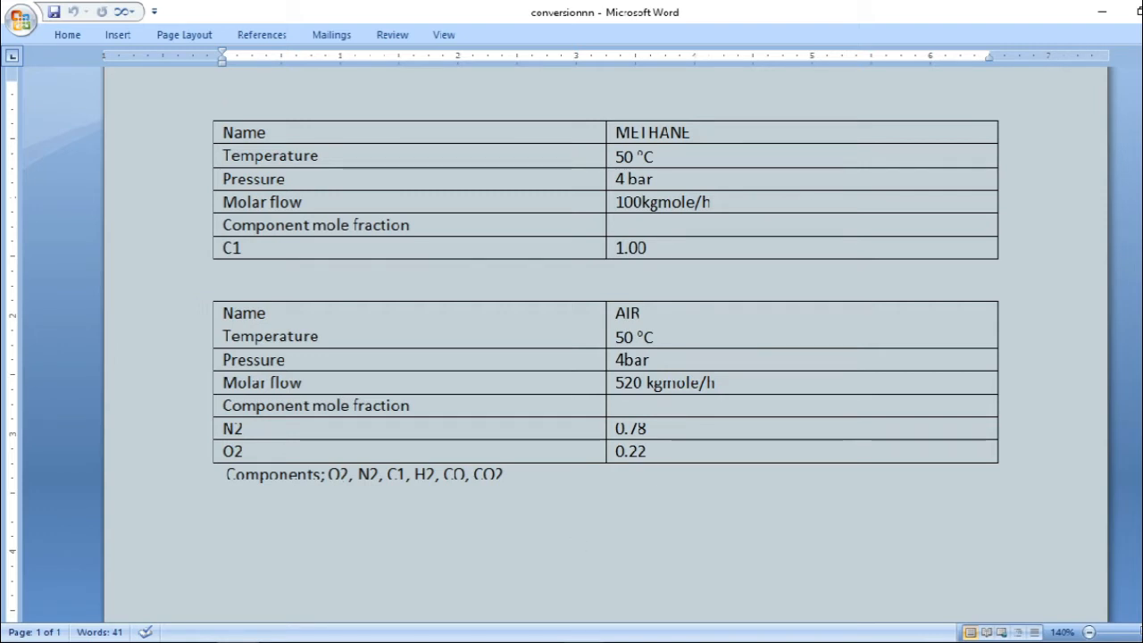
# Step: Switch to Aspen HYSYS, start a new case and create an empty component list
pyautogui.click(584, 641)
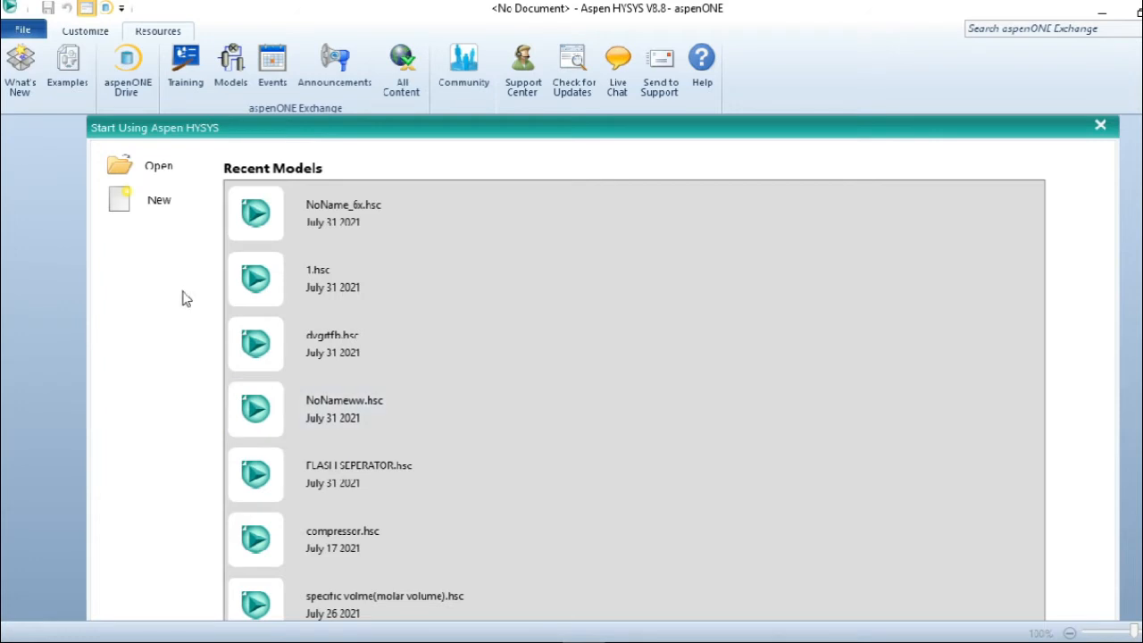
pyautogui.click(159, 213)
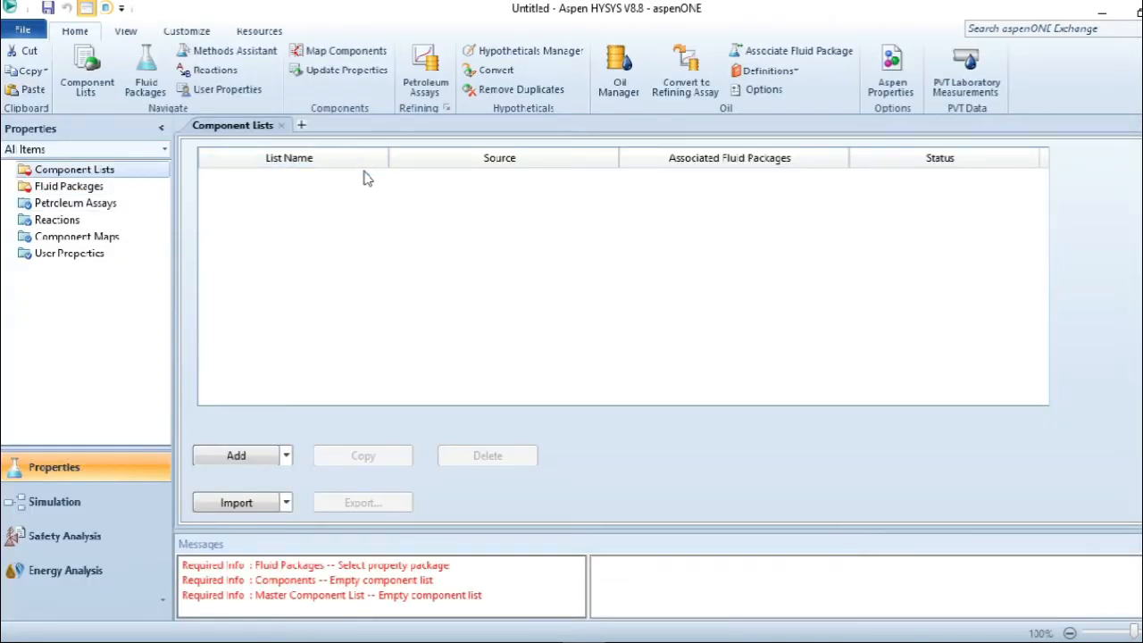
pyautogui.click(257, 460)
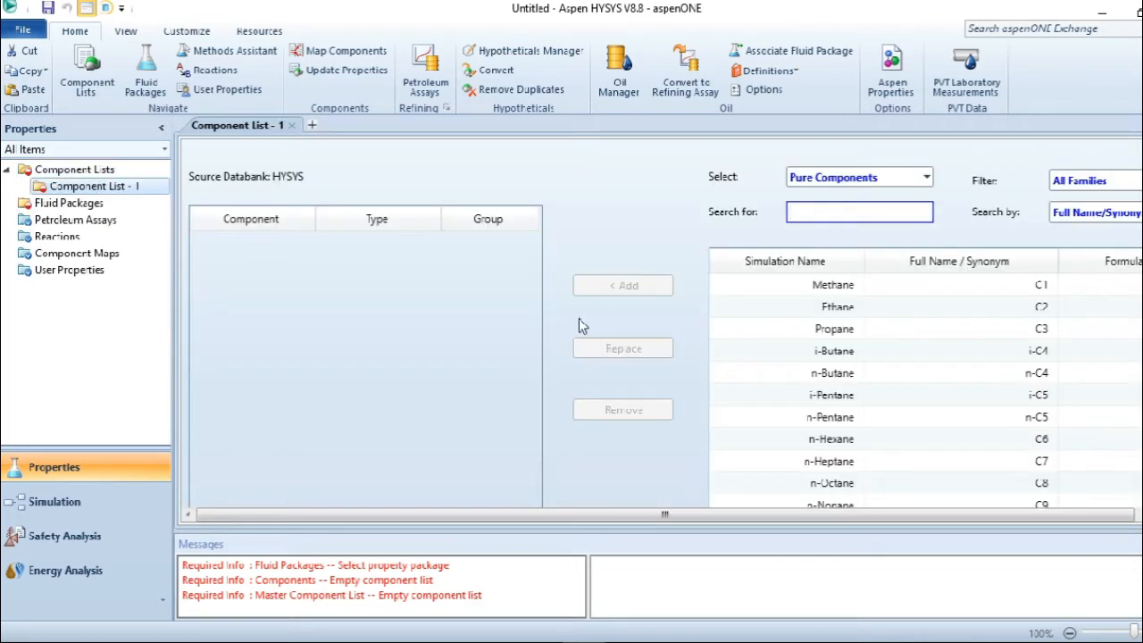
# Step: Add the pure components Methane and Oxygen to the component list
pyautogui.click(836, 288)
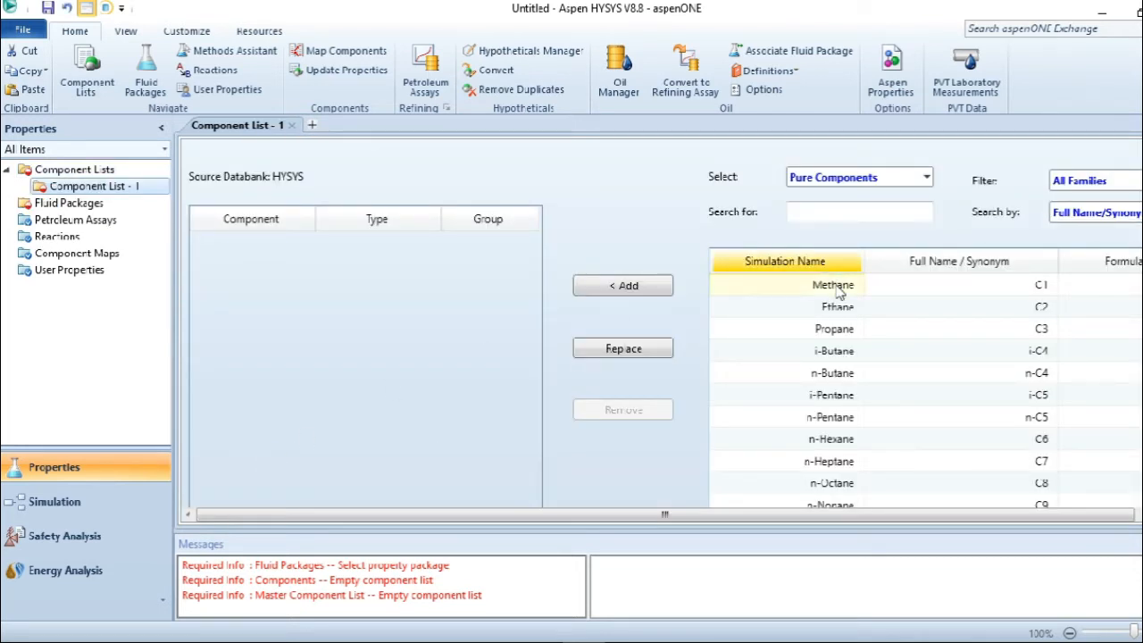
pyautogui.click(636, 289)
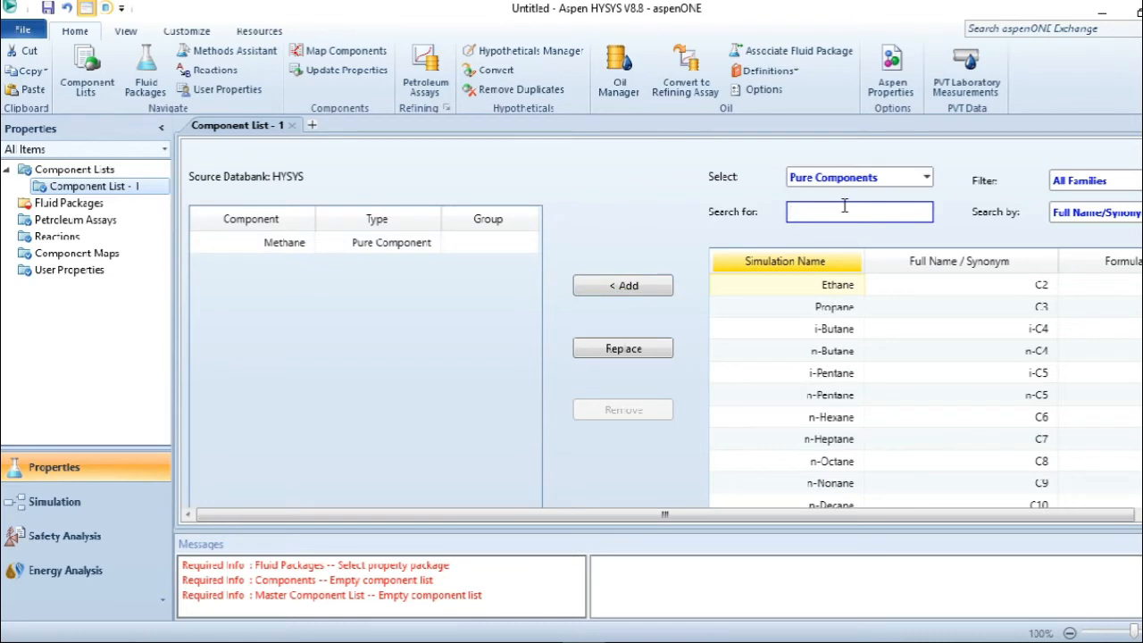
pyautogui.write('o2')
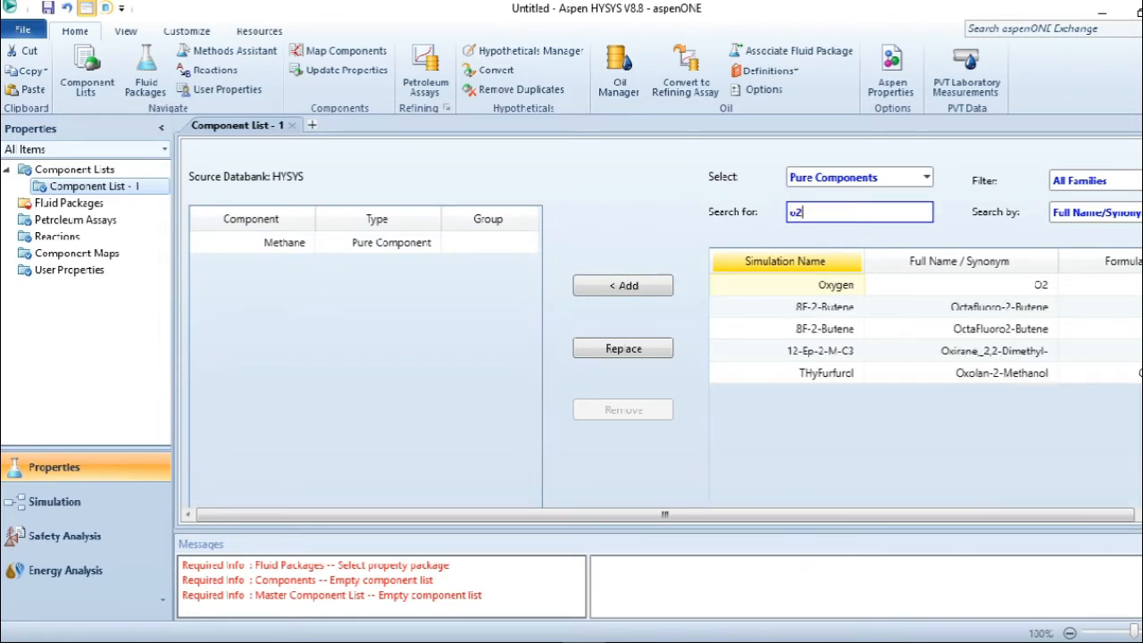
pyautogui.click(843, 288)
pyautogui.click(630, 294)
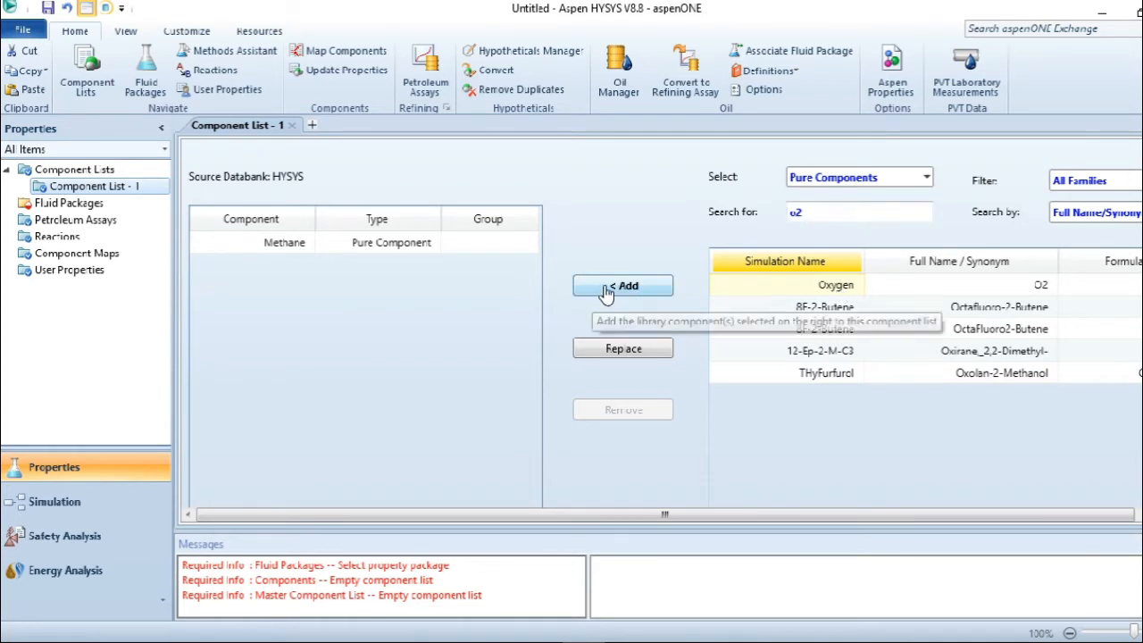
# Step: Search the databank for carbon and add CO2 and CO to the component list
pyautogui.click(814, 213)
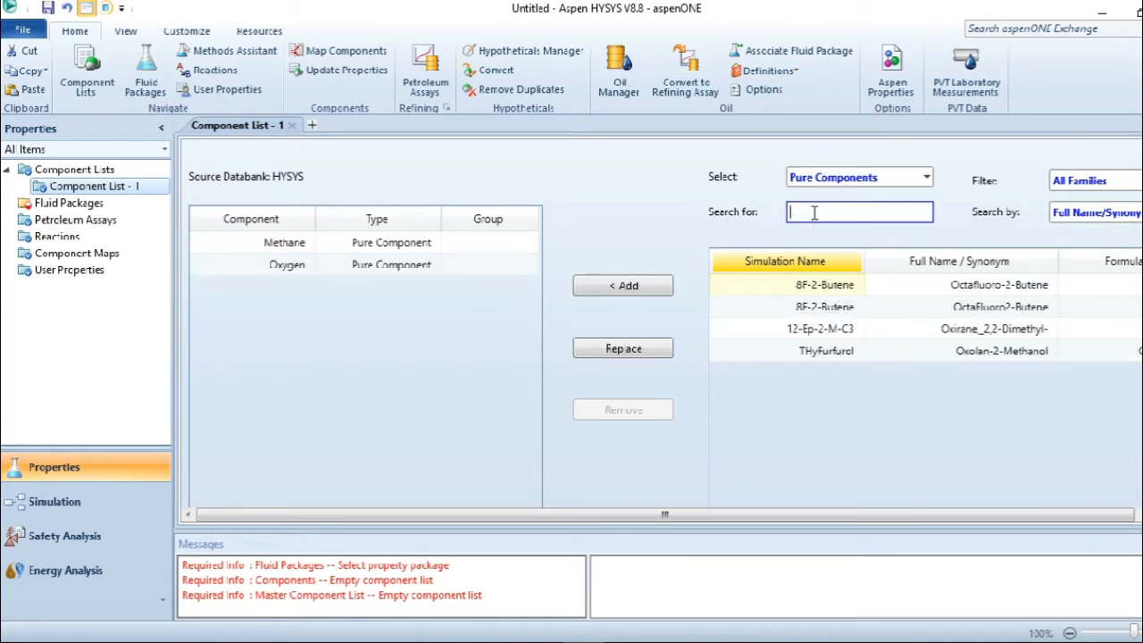
pyautogui.write('c')
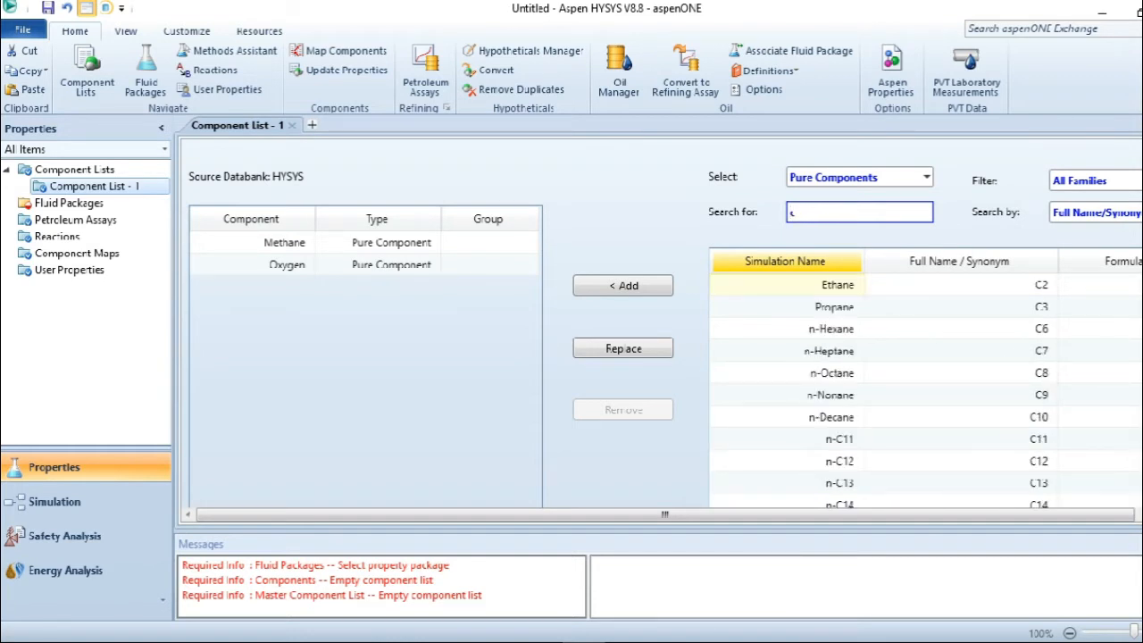
pyautogui.write('oarbon')
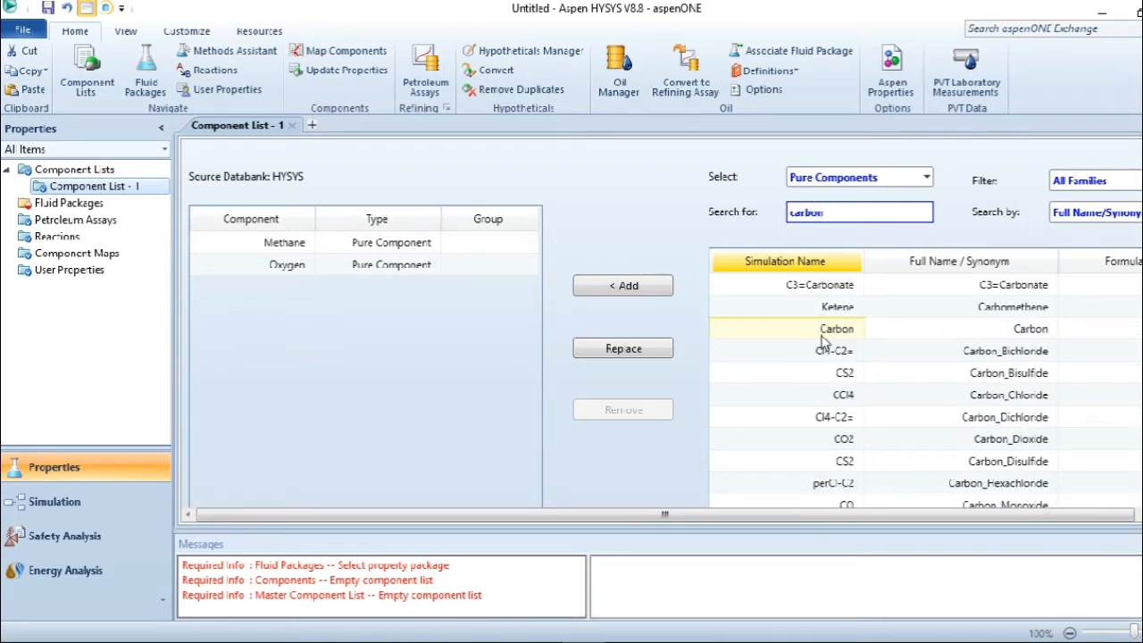
pyautogui.click(839, 444)
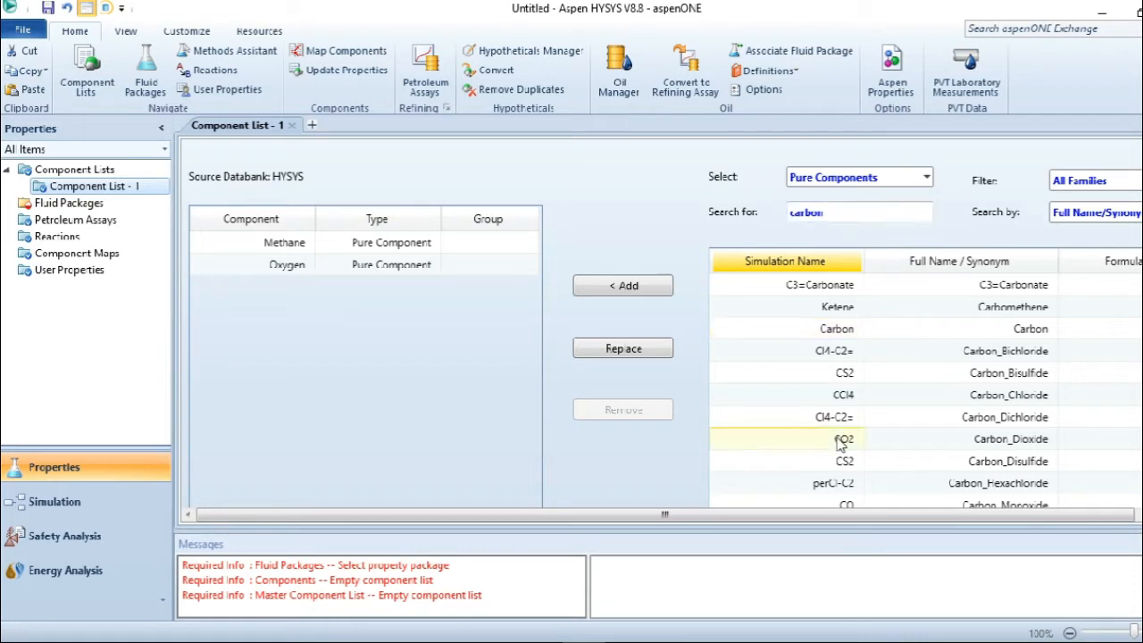
pyautogui.click(625, 287)
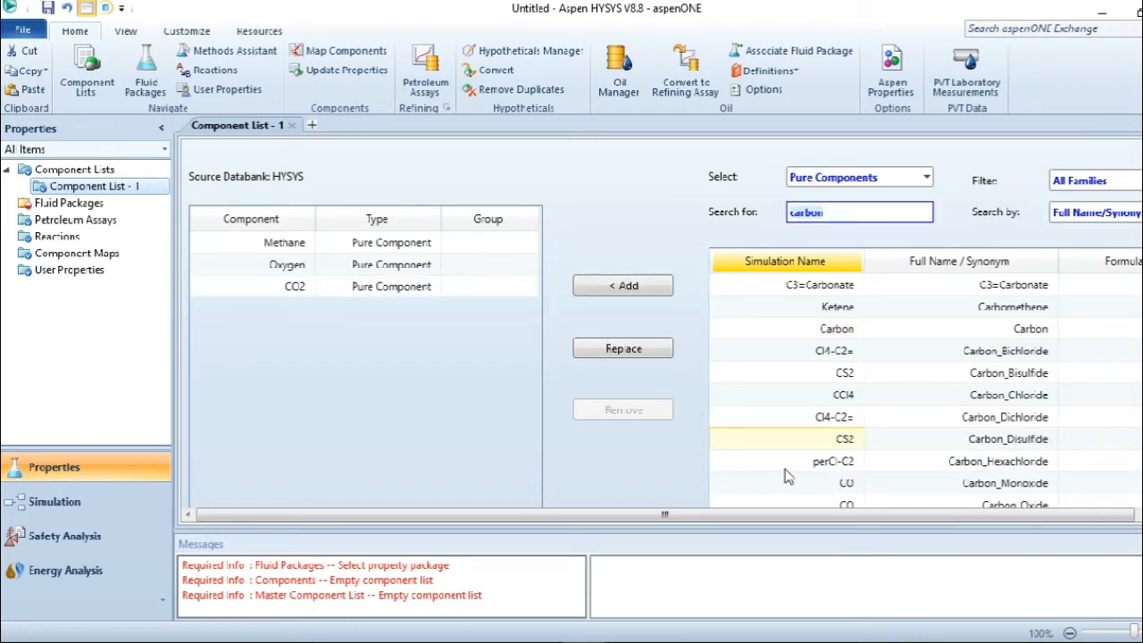
pyautogui.click(839, 484)
pyautogui.click(625, 288)
# Step: Search the databank for nitrogen and add Nitrogen to the component list
pyautogui.click(828, 211)
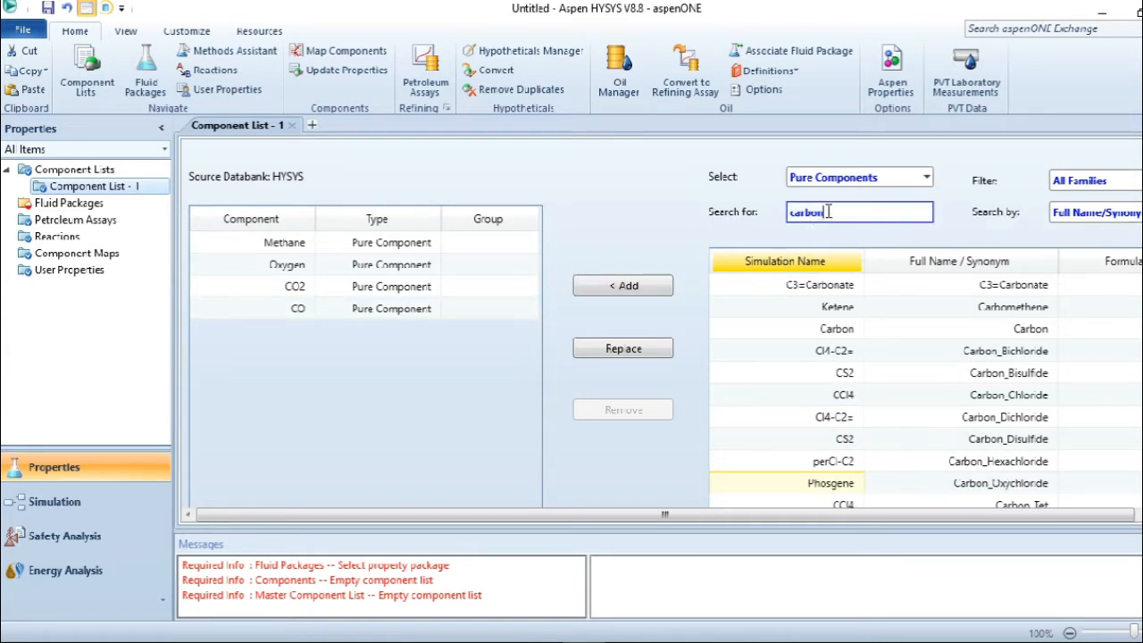
pyautogui.press('BackSpace')
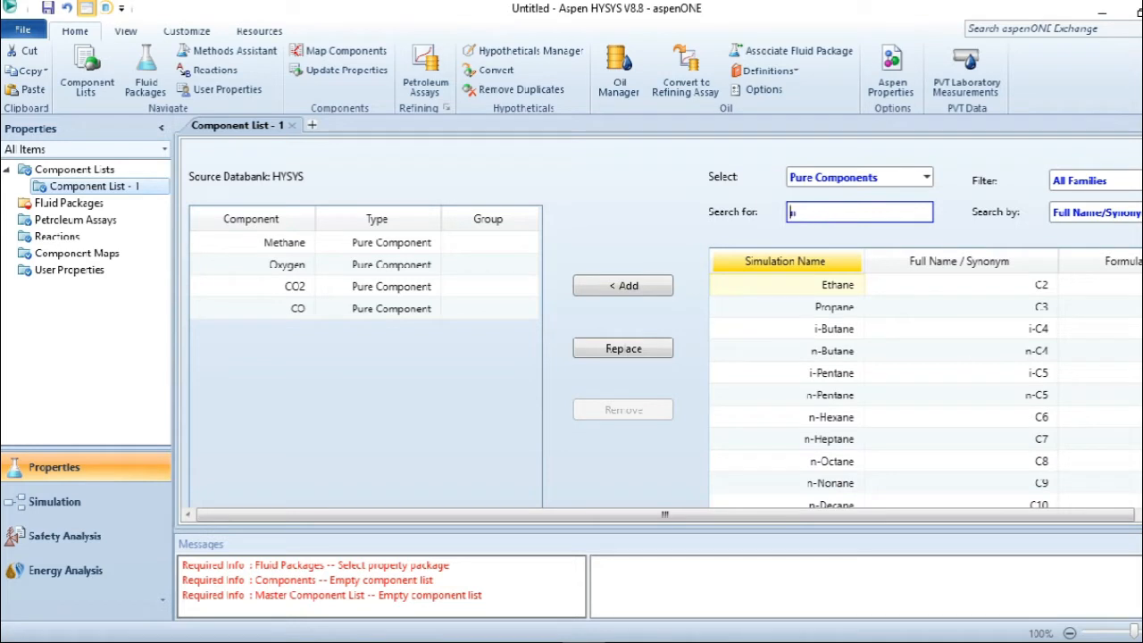
pyautogui.write('nitrog')
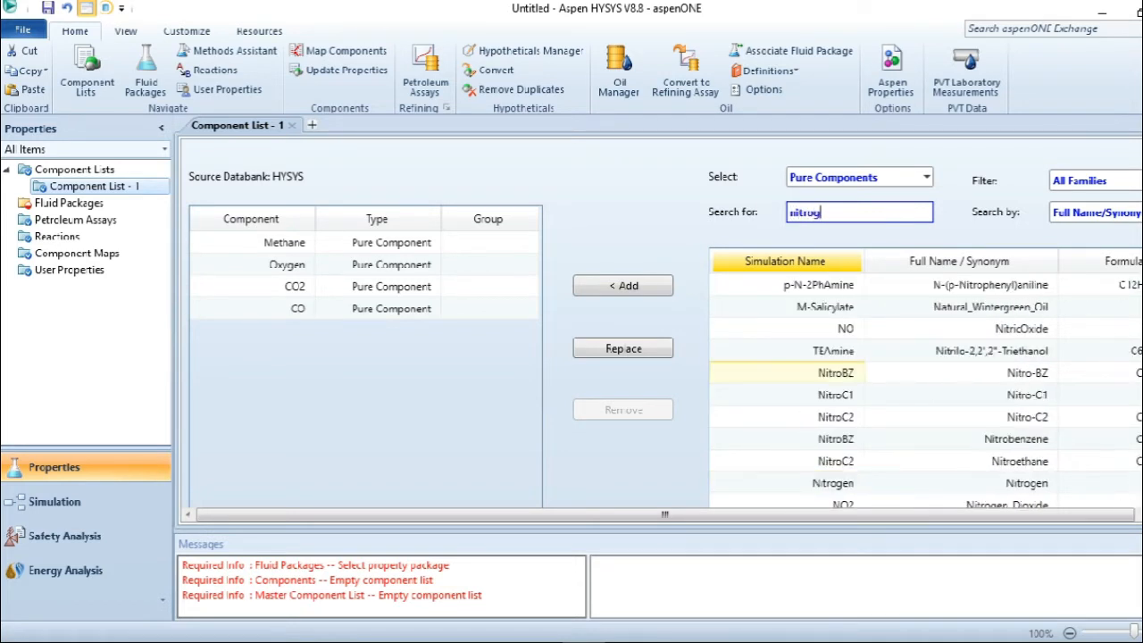
pyautogui.write('en')
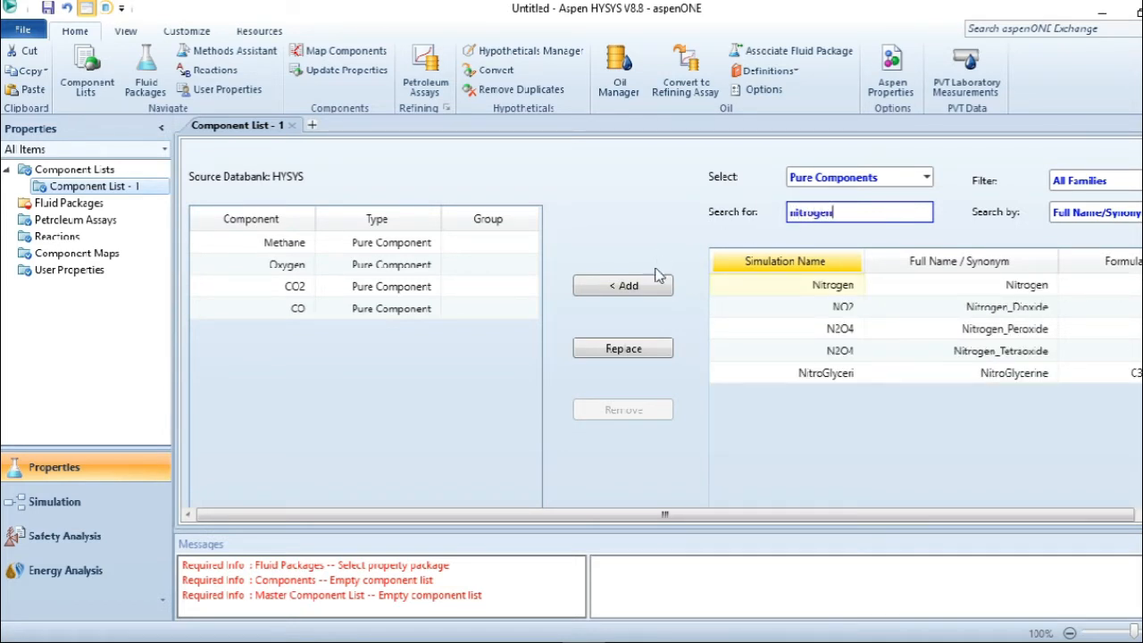
pyautogui.click(625, 286)
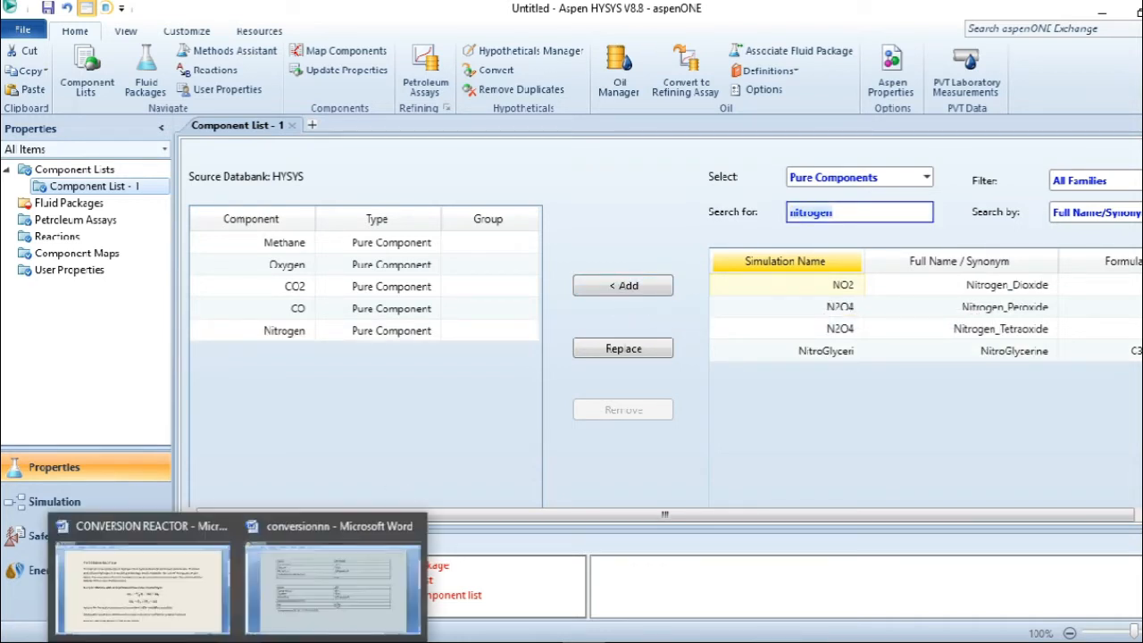
# Step: Check the required components in the conversionnn Word document, and add Hydrogen to the component list in Aspen HYSYS by searching for h2
pyautogui.click(294, 596)
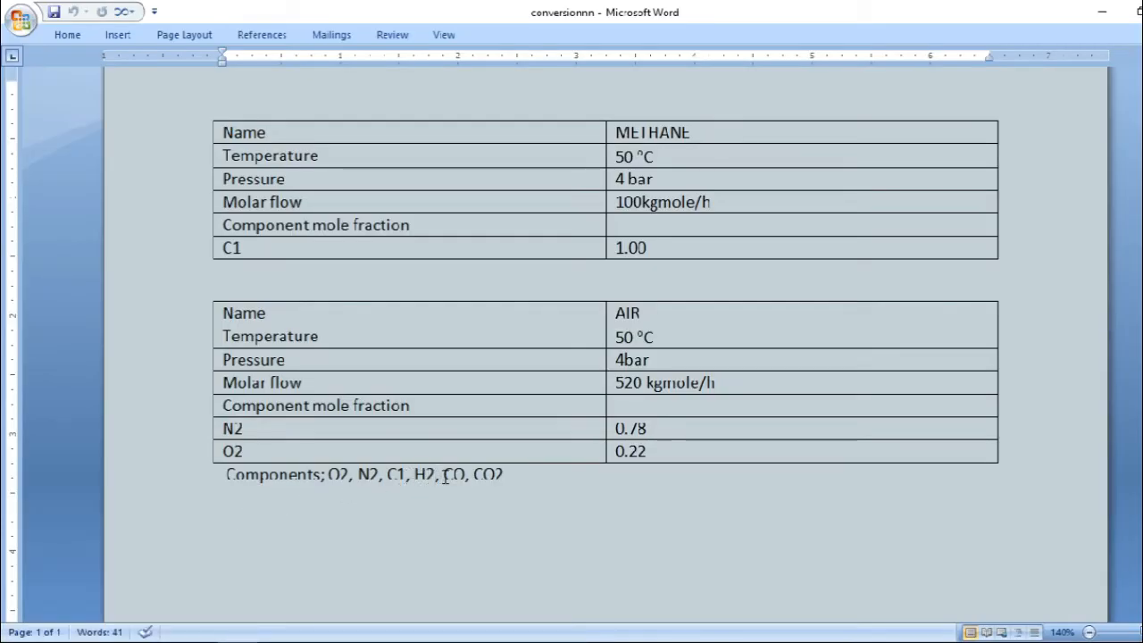
pyautogui.click(237, 642)
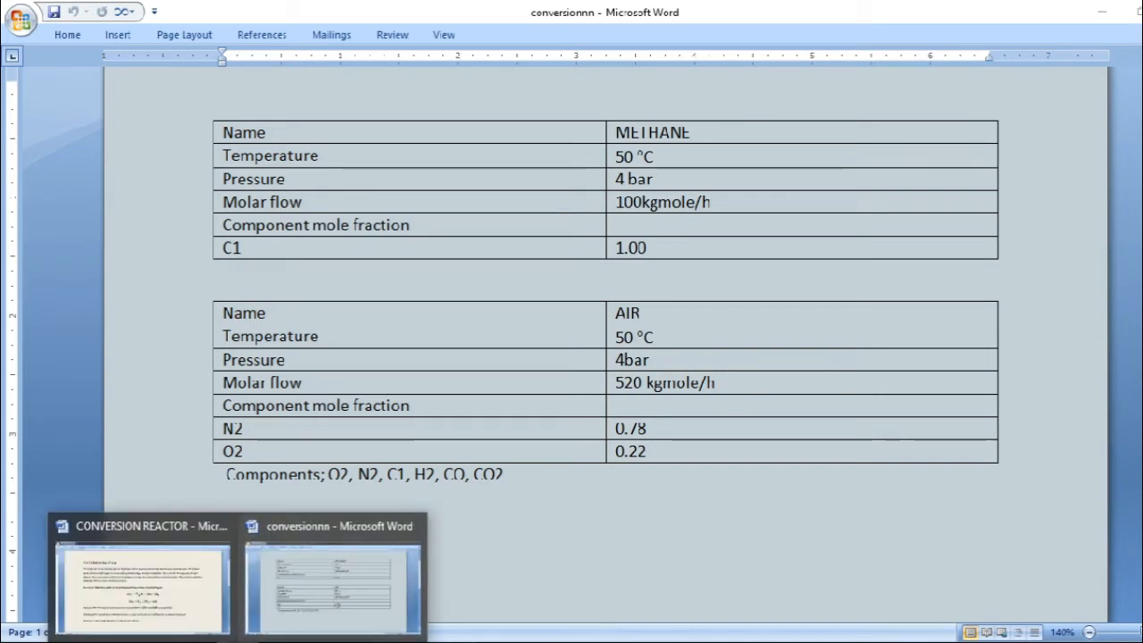
pyautogui.click(581, 642)
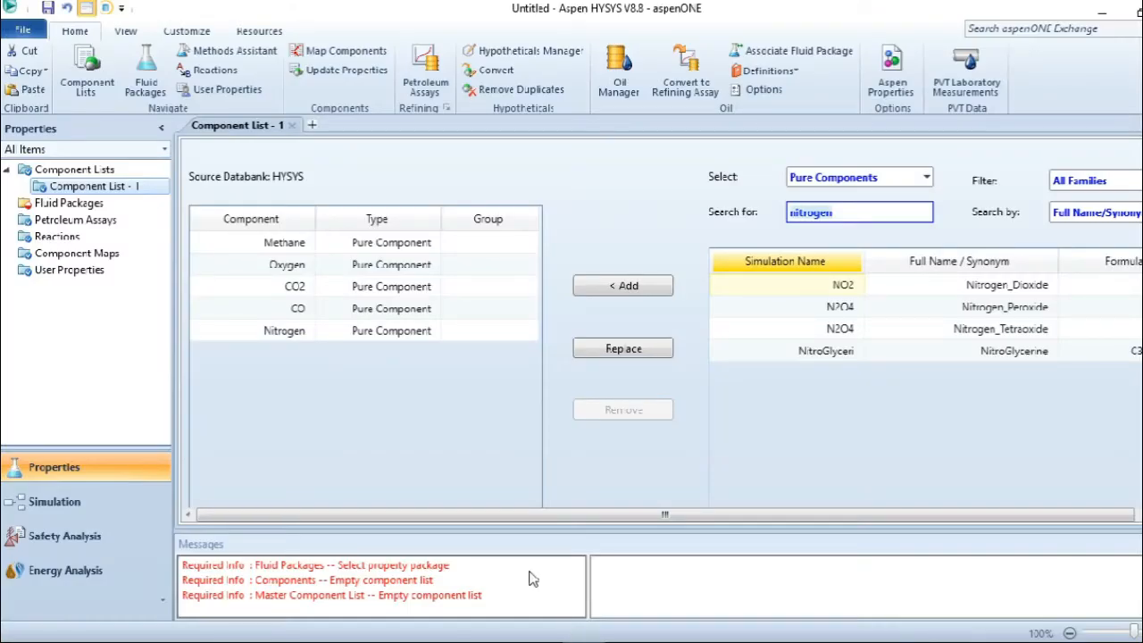
pyautogui.click(837, 212)
pyautogui.press('BackSpace')
pyautogui.press('BackSpace')
pyautogui.press('BackSpace')
pyautogui.press('BackSpace')
pyautogui.press('BackSpace')
pyautogui.press('BackSpace')
pyautogui.press('BackSpace')
pyautogui.write('h')
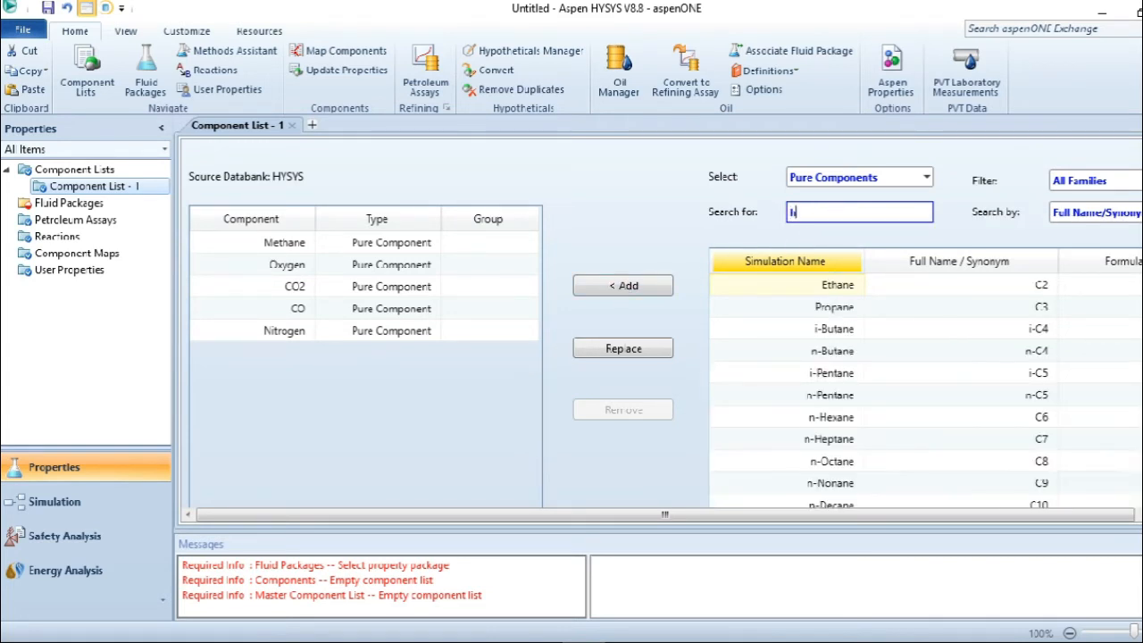
pyautogui.write('2')
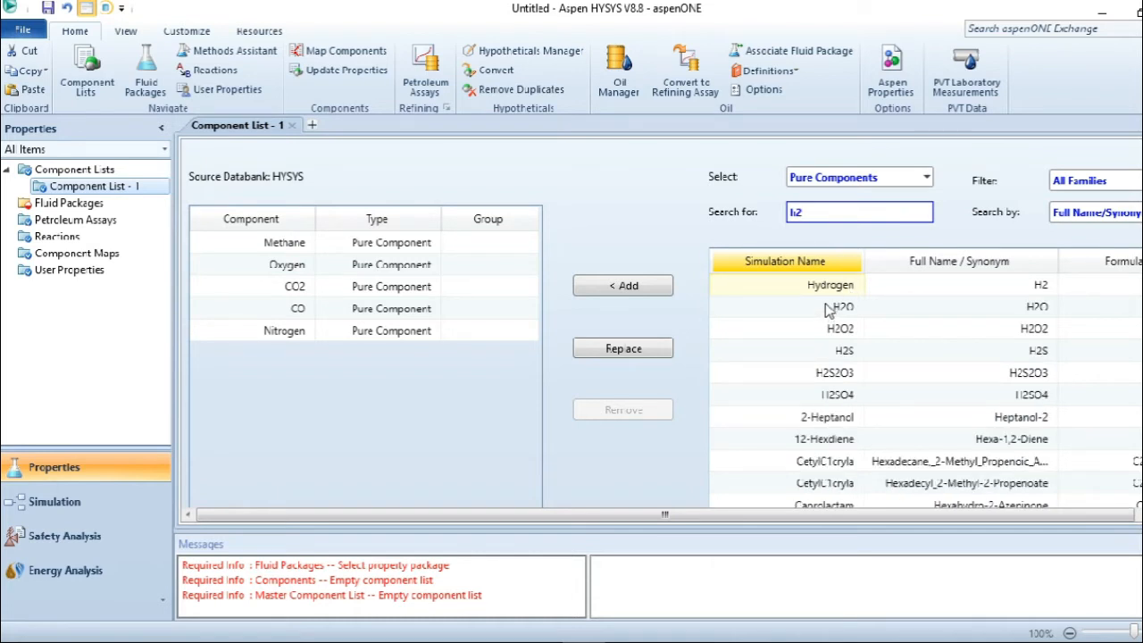
pyautogui.click(828, 287)
pyautogui.click(661, 288)
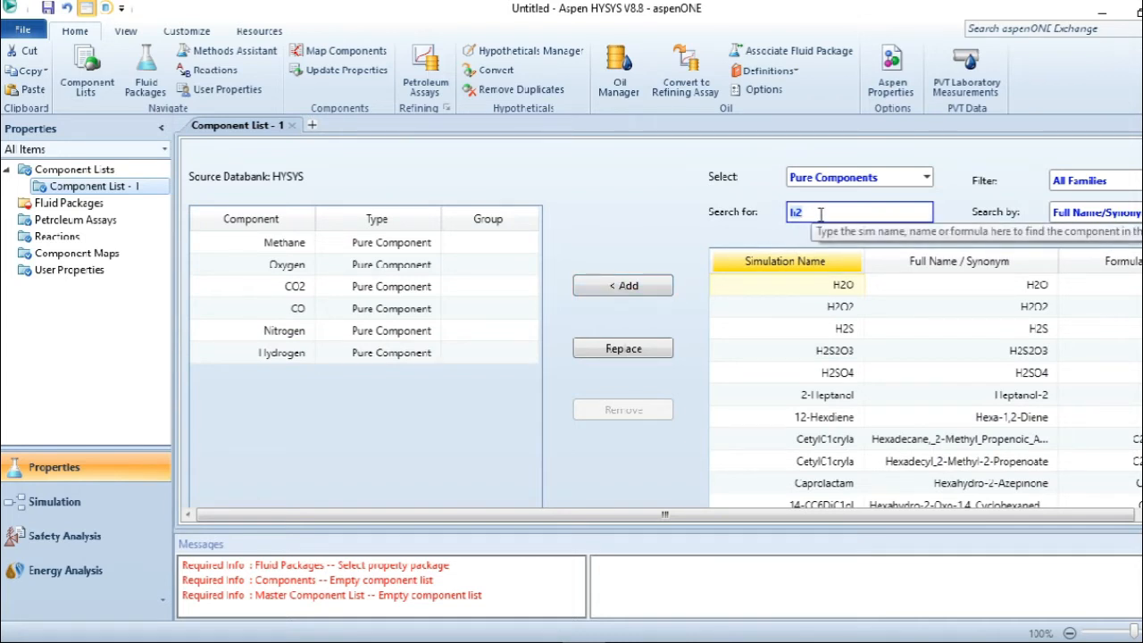
pyautogui.press('BackSpace')
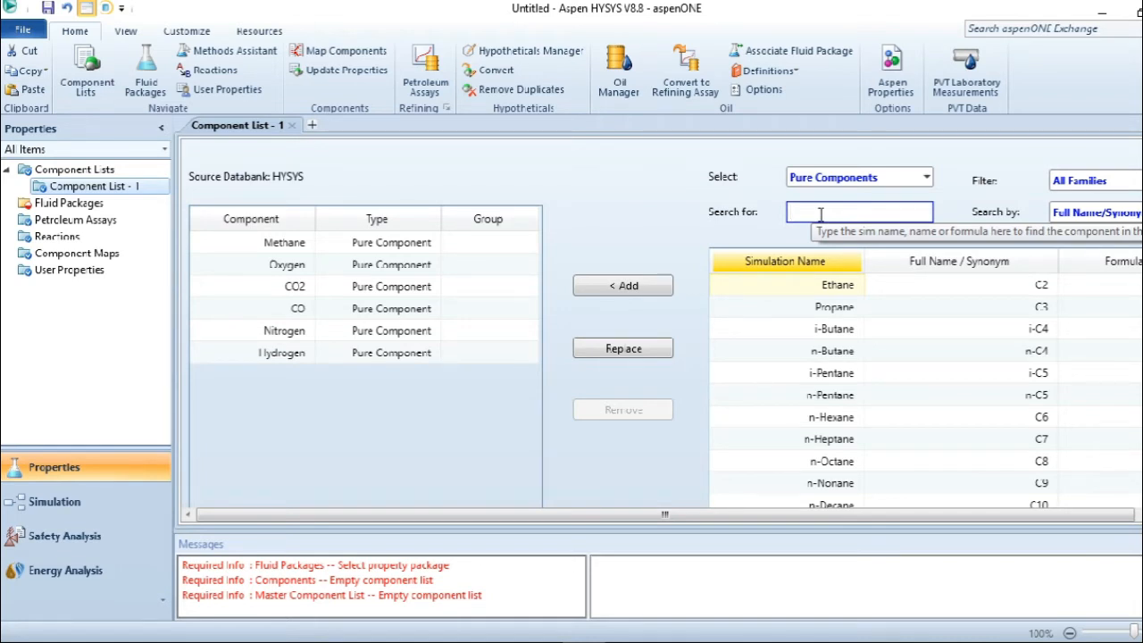
# Step: Add a fluid package for the component list using the Peng-Robinson property package
pyautogui.click(99, 206)
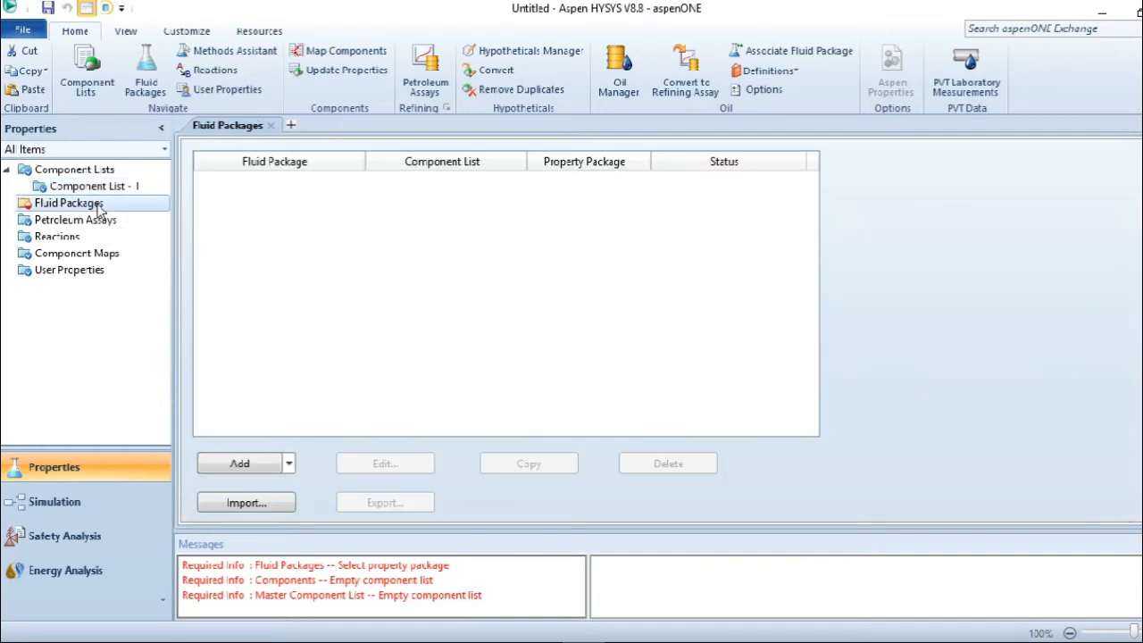
pyautogui.click(259, 465)
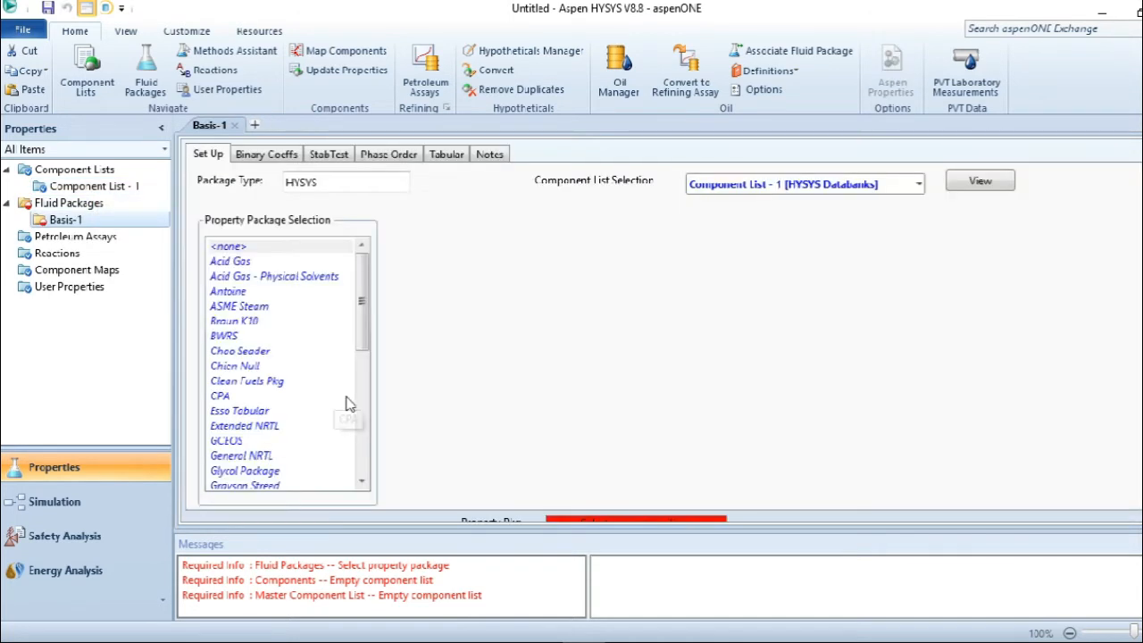
pyautogui.click(363, 407)
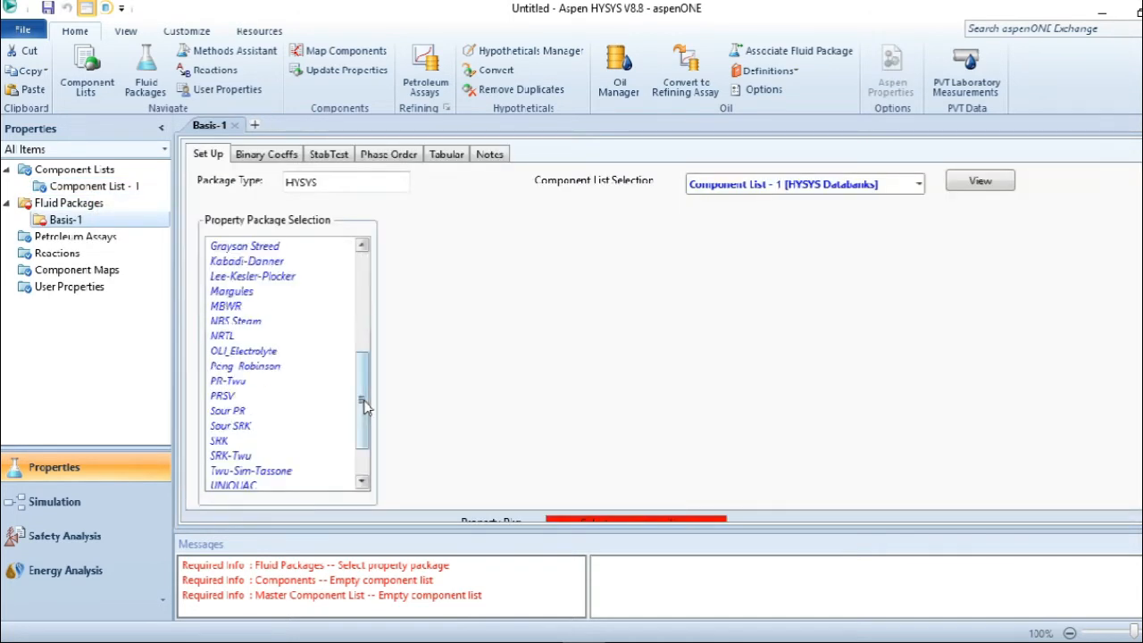
pyautogui.click(263, 370)
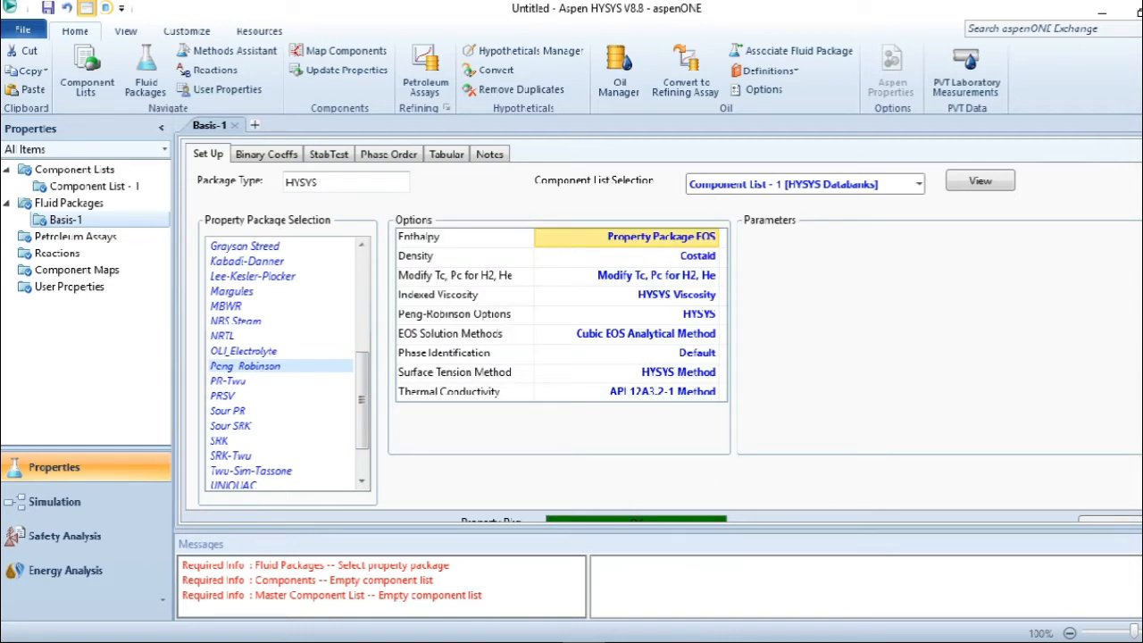
pyautogui.scroll(-1, 661, 331)
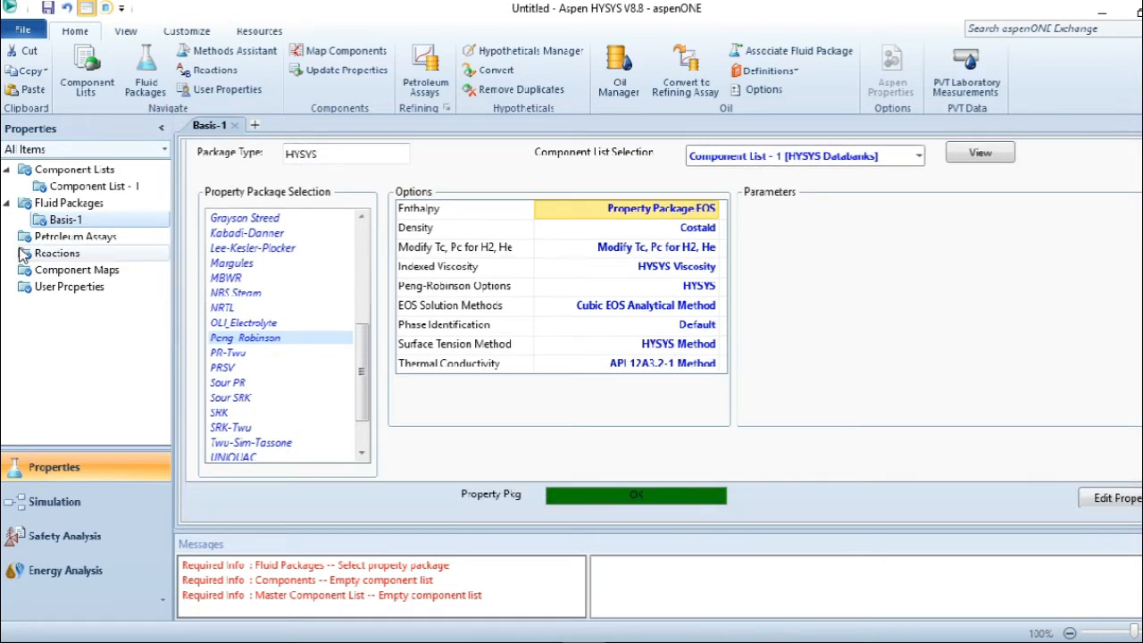
# Step: Create a reaction set and add two Conversion reactions with Hysys as the reactant source
pyautogui.click(49, 256)
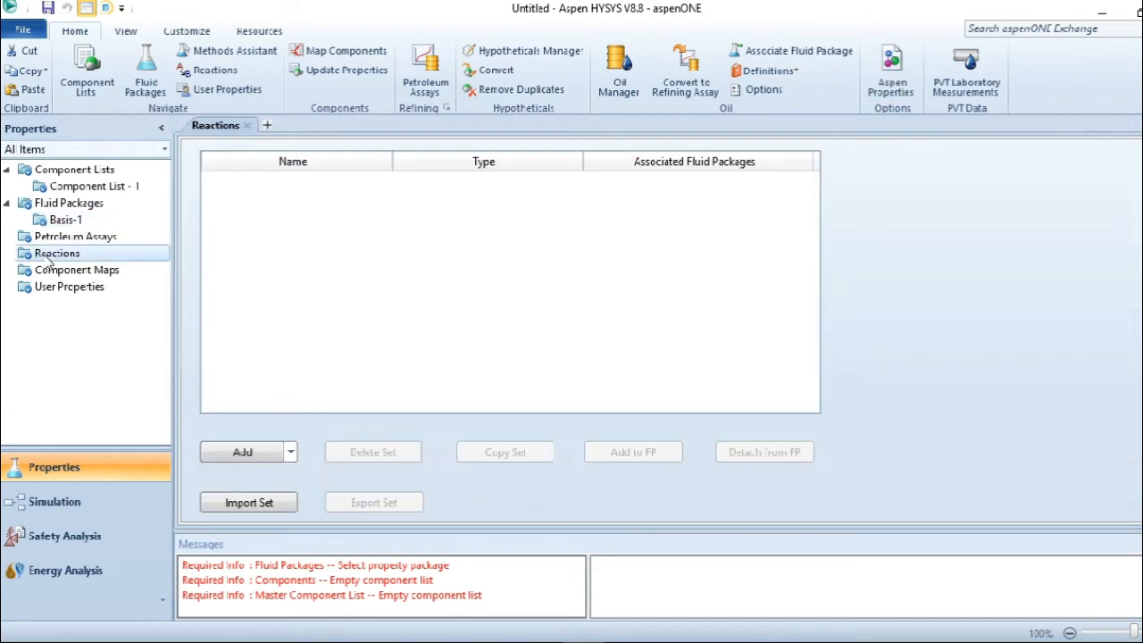
pyautogui.click(243, 453)
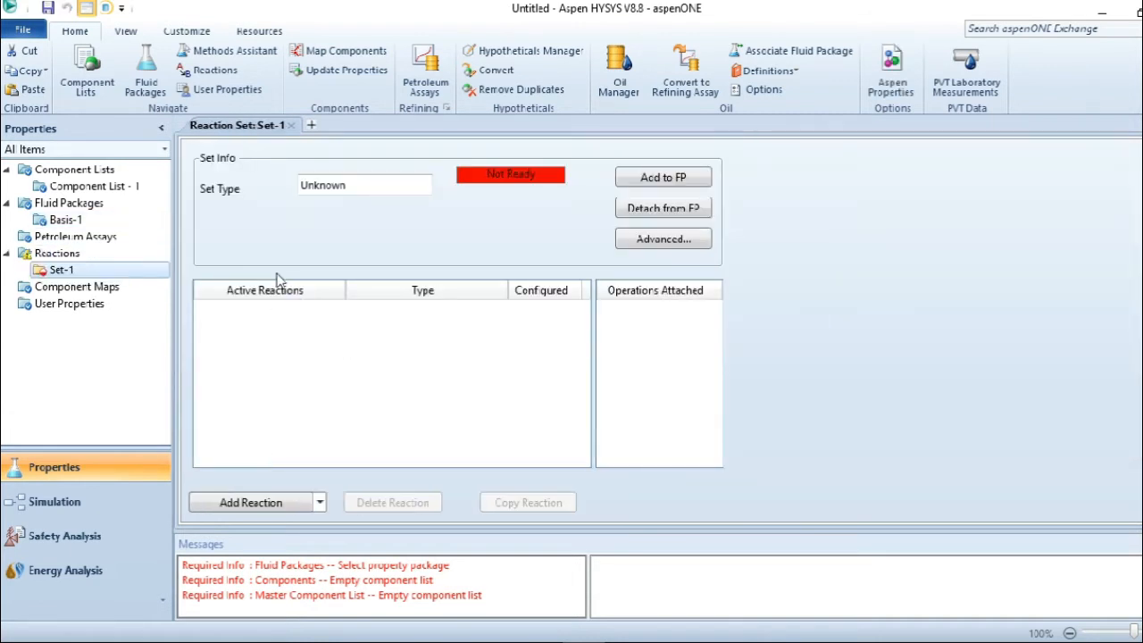
pyautogui.click(303, 506)
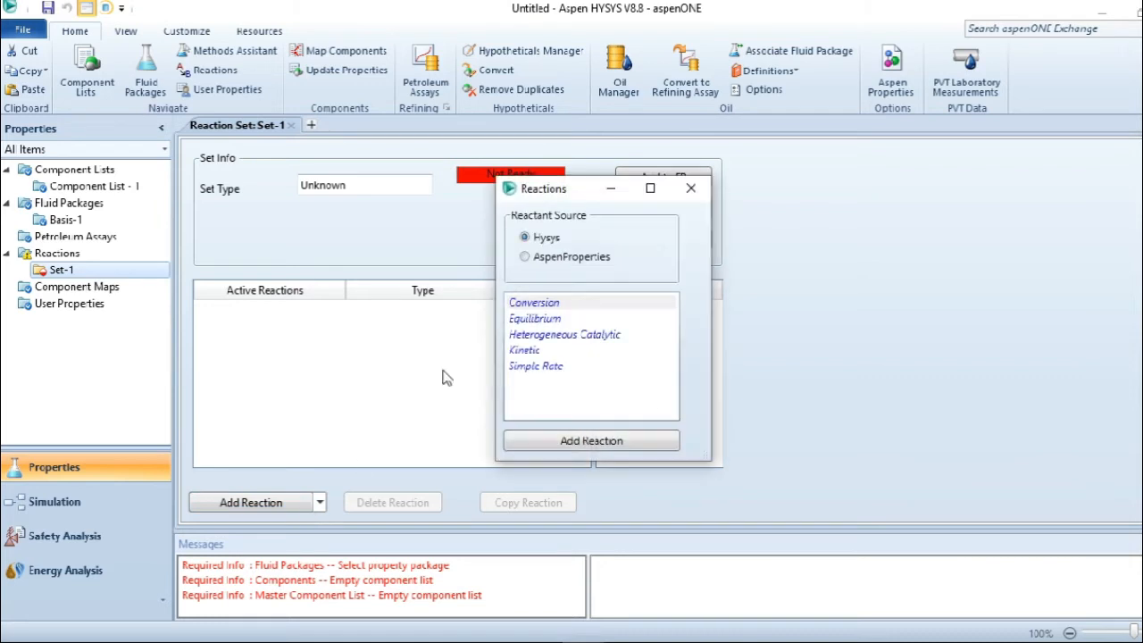
pyautogui.click(551, 304)
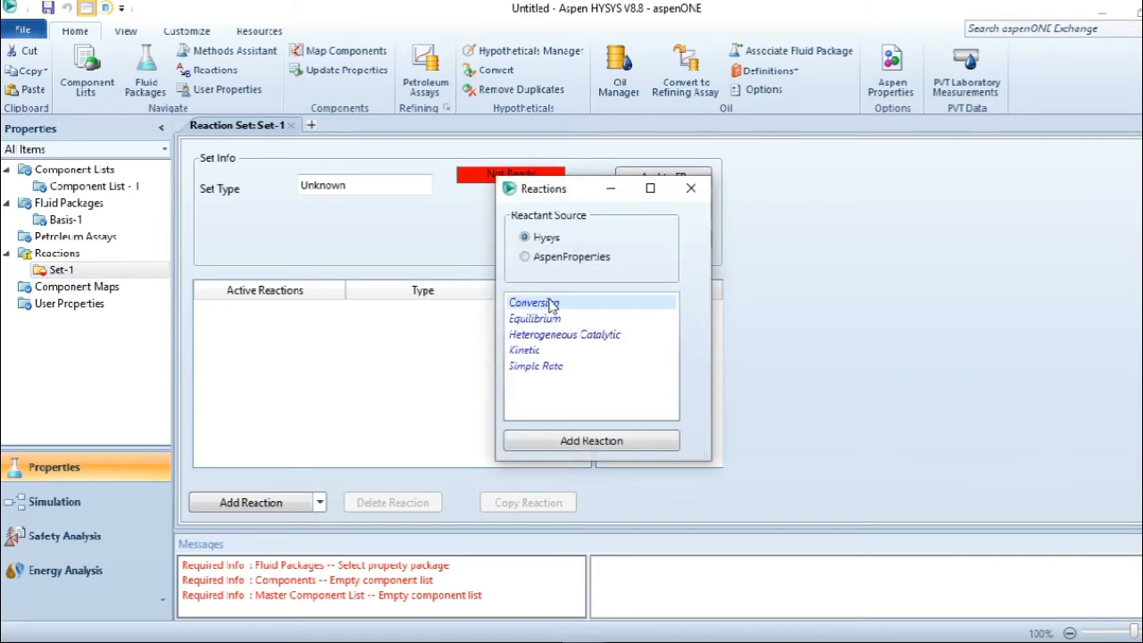
pyautogui.click(591, 444)
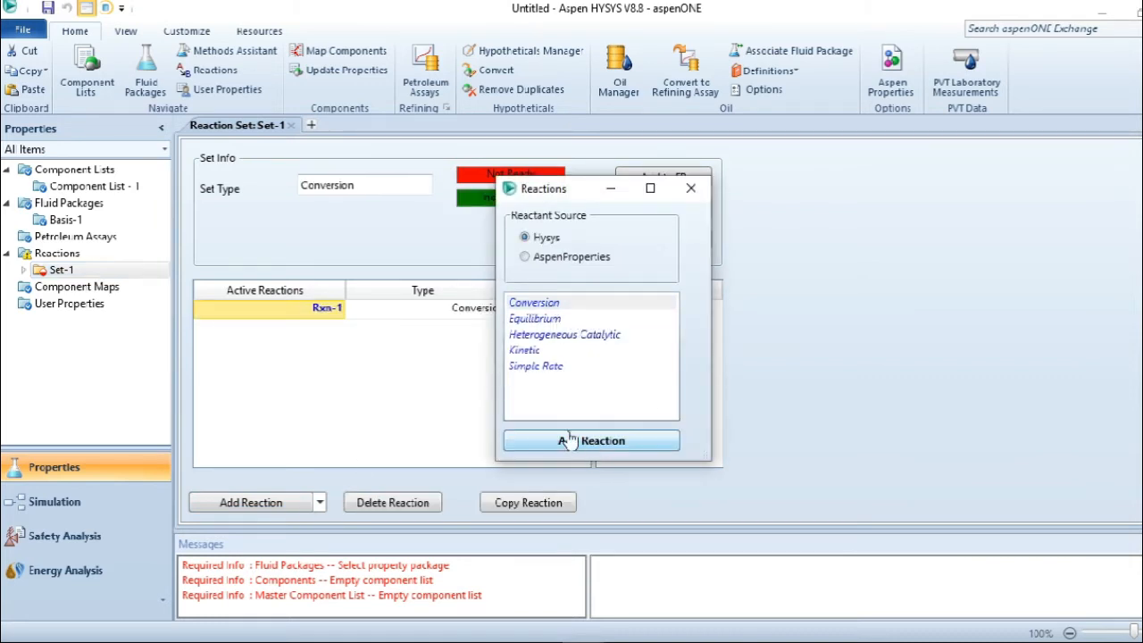
pyautogui.click(530, 304)
pyautogui.click(610, 449)
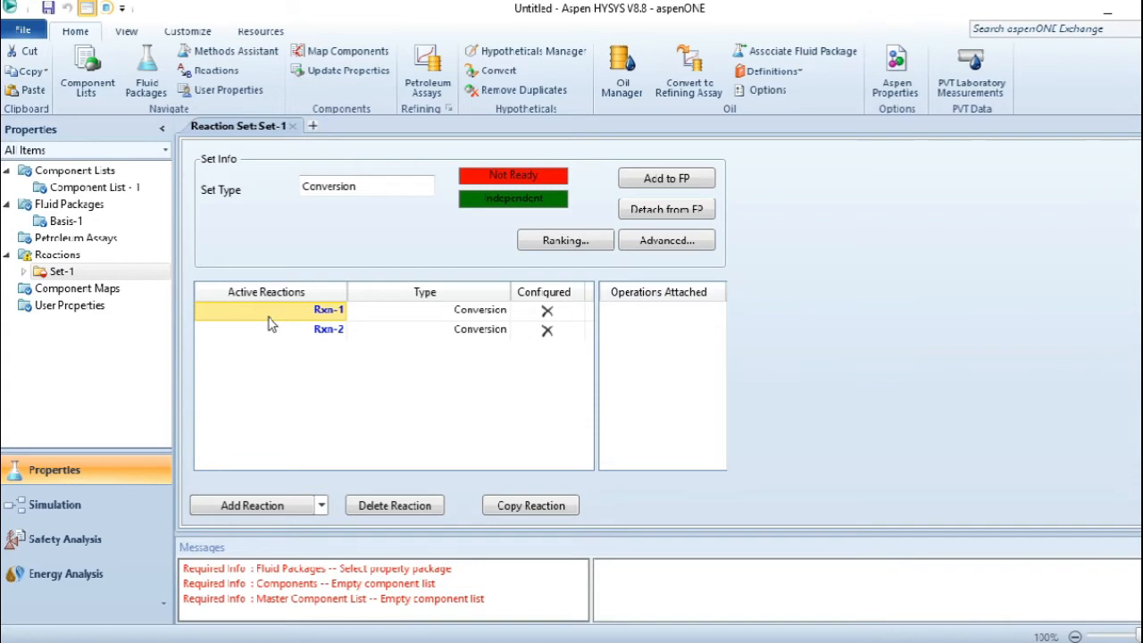
# Step: Open reaction Rxn-1 and check the first reaction equation in the CONVERSION REACTOR Word document
pyautogui.doubleClick(280, 320)
pyautogui.click(264, 236)
pyautogui.click(303, 226)
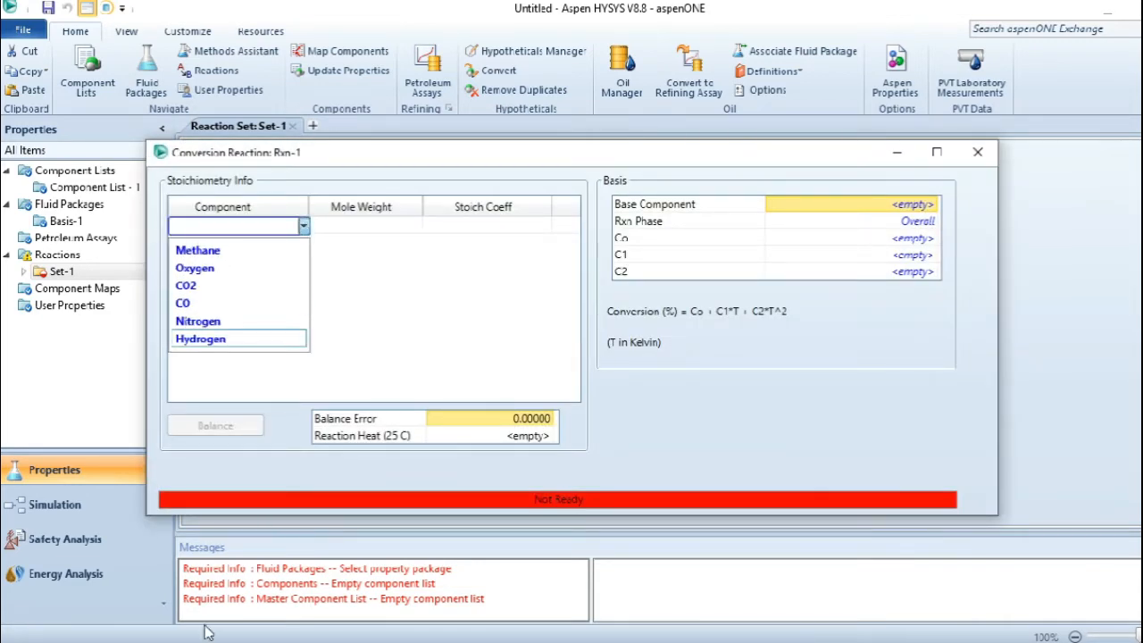
pyautogui.moveTo(181, 625)
pyautogui.click(213, 555)
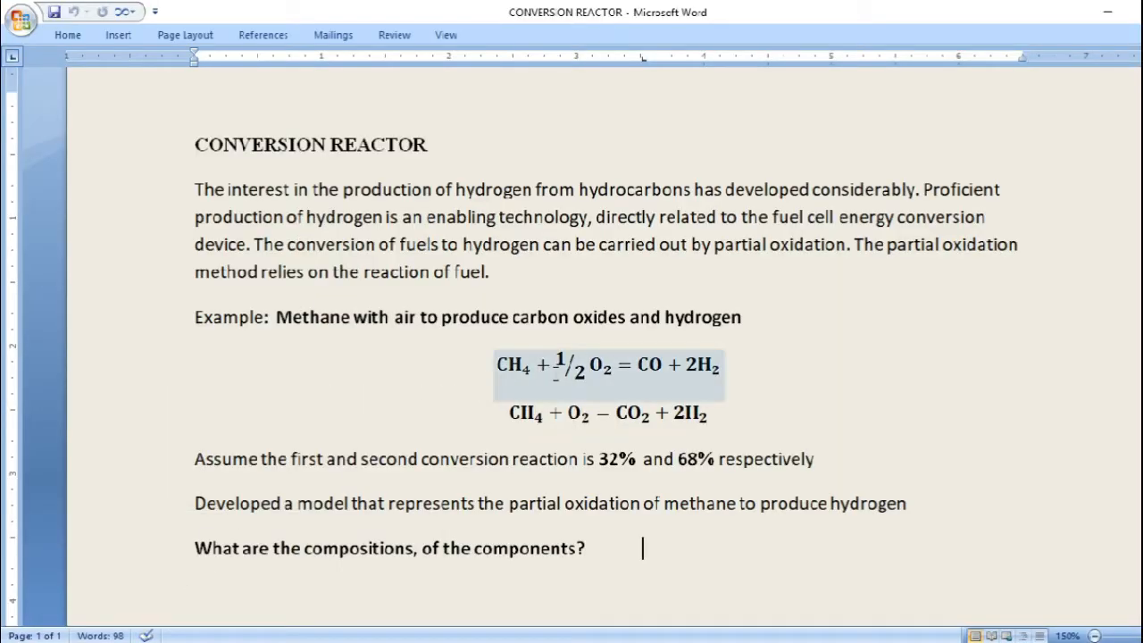
pyautogui.click(719, 365)
pyautogui.moveTo(720, 365); pyautogui.dragTo(500, 366)
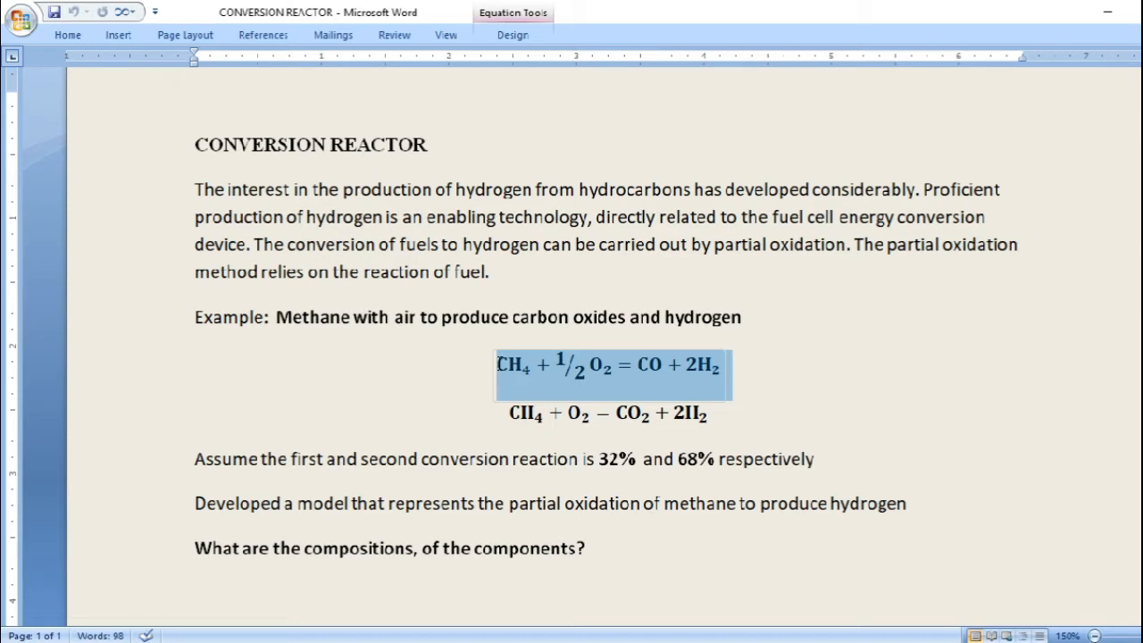
pyautogui.click(464, 395)
# Step: Back in Aspen HYSYS, add Methane and Oxygen as the reactants in Rxn-1's stoichiometry
pyautogui.click(295, 227)
pyautogui.click(305, 226)
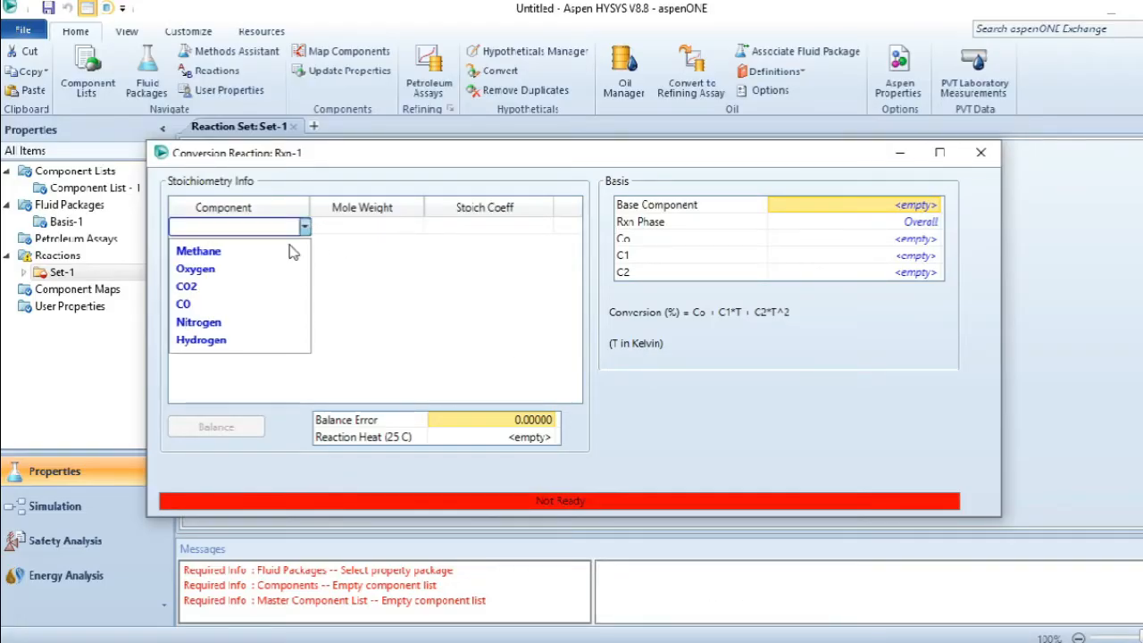
pyautogui.click(288, 253)
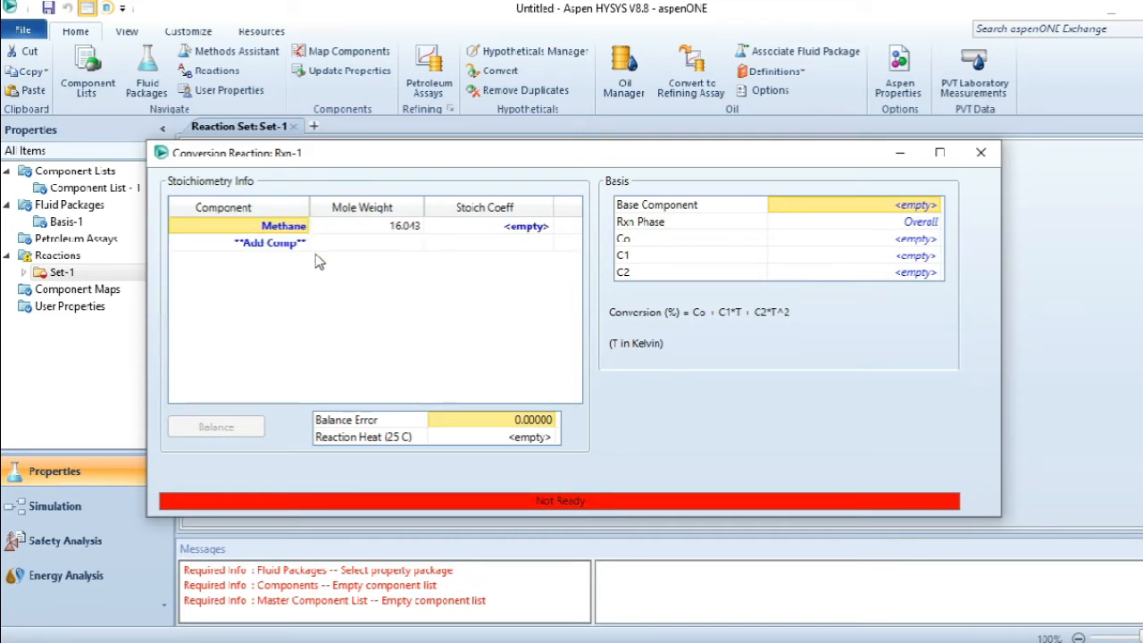
pyautogui.click(301, 244)
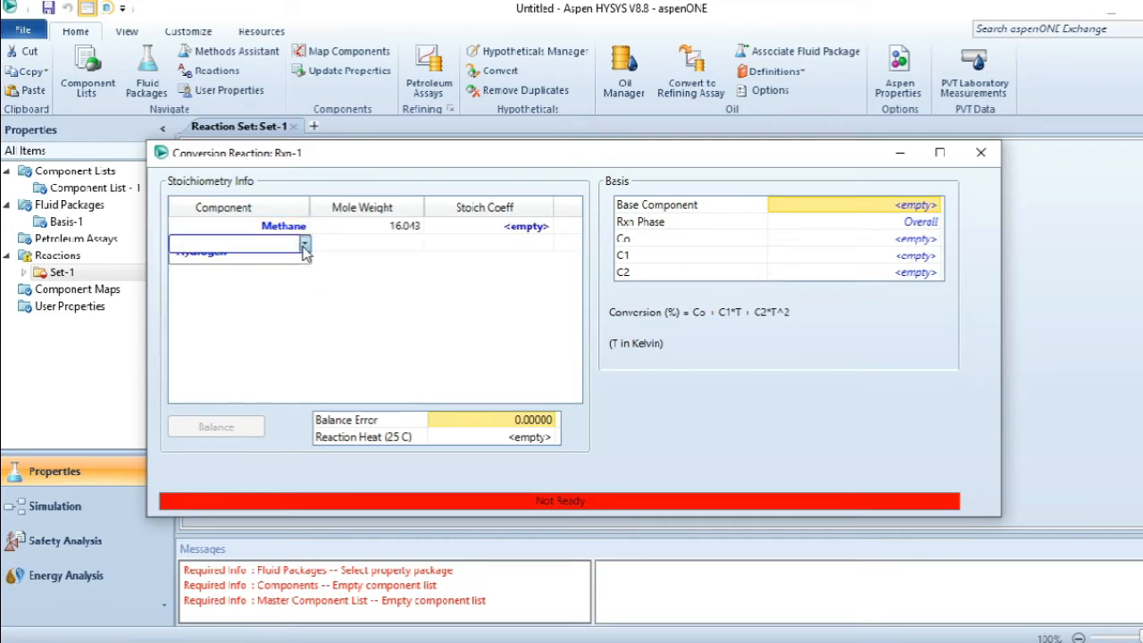
pyautogui.click(304, 244)
pyautogui.click(274, 275)
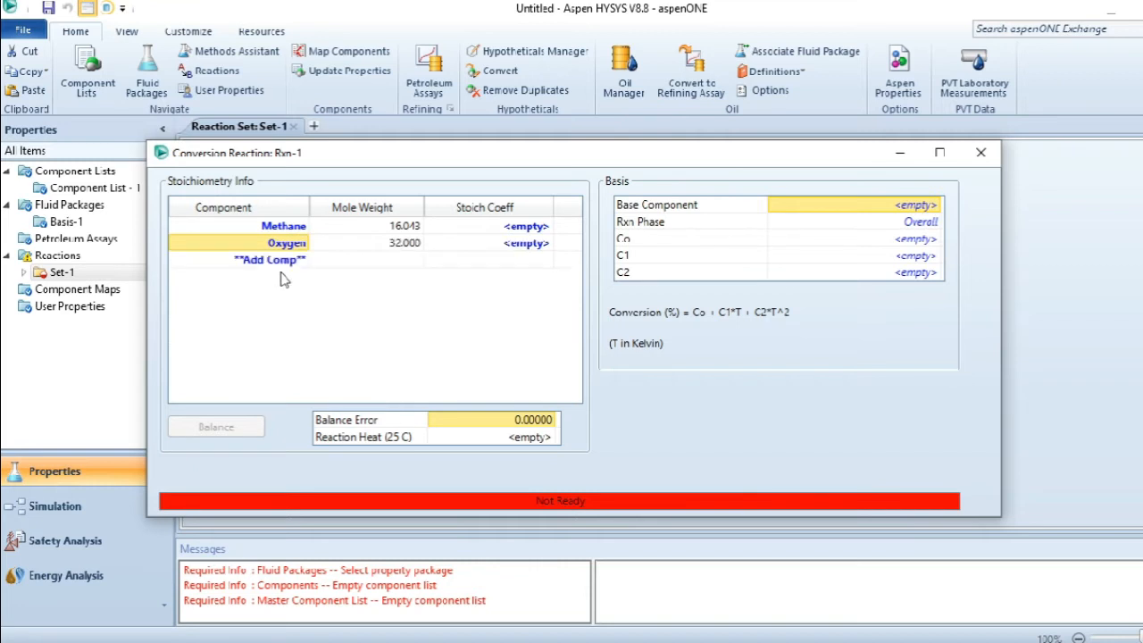
# Step: Add CO and Hydrogen as the products in Rxn-1's stoichiometry
pyautogui.click(300, 261)
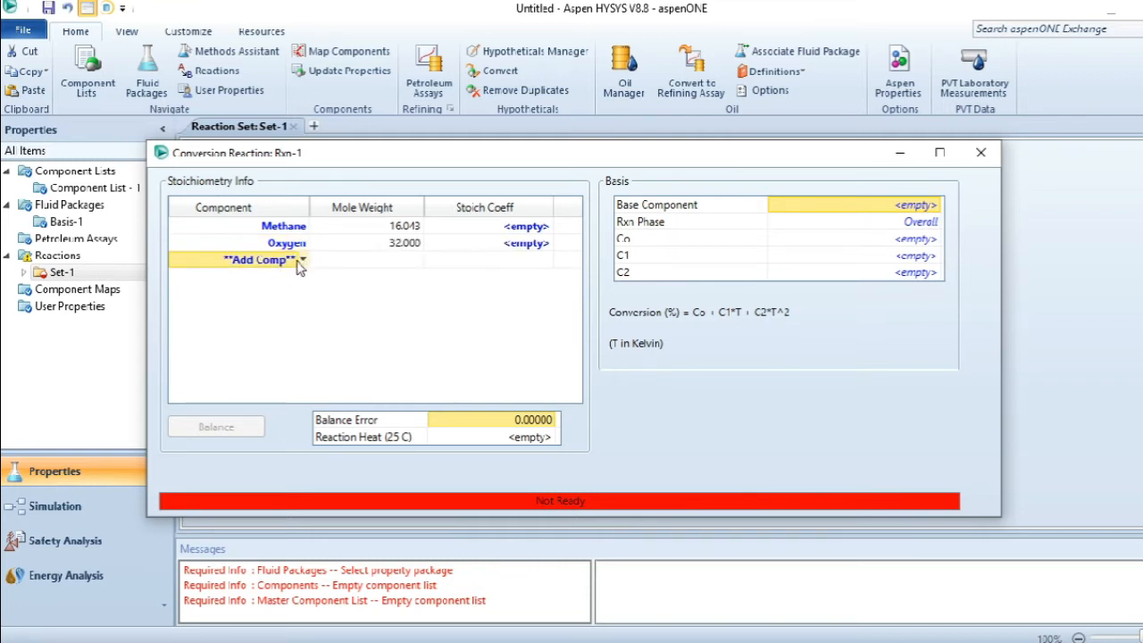
pyautogui.click(302, 261)
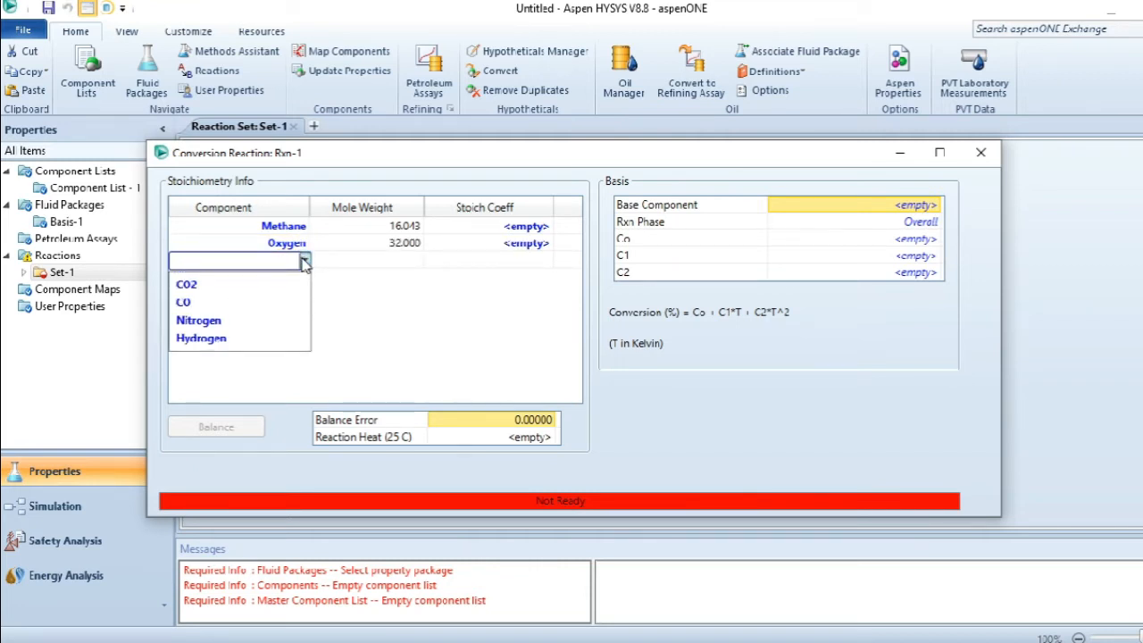
pyautogui.click(272, 304)
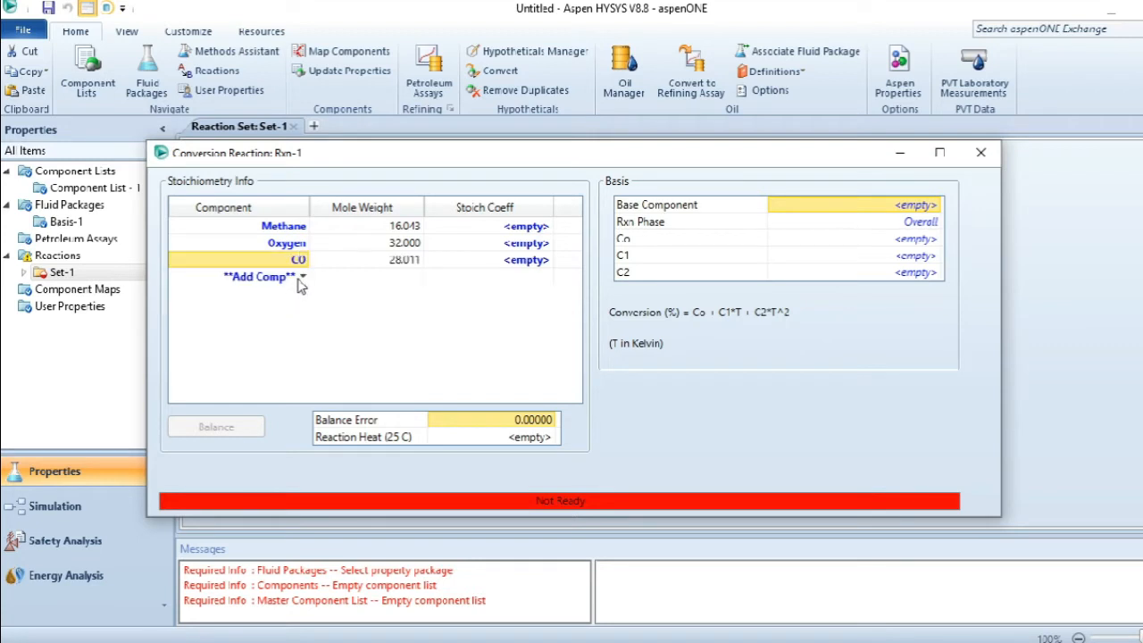
pyautogui.click(303, 279)
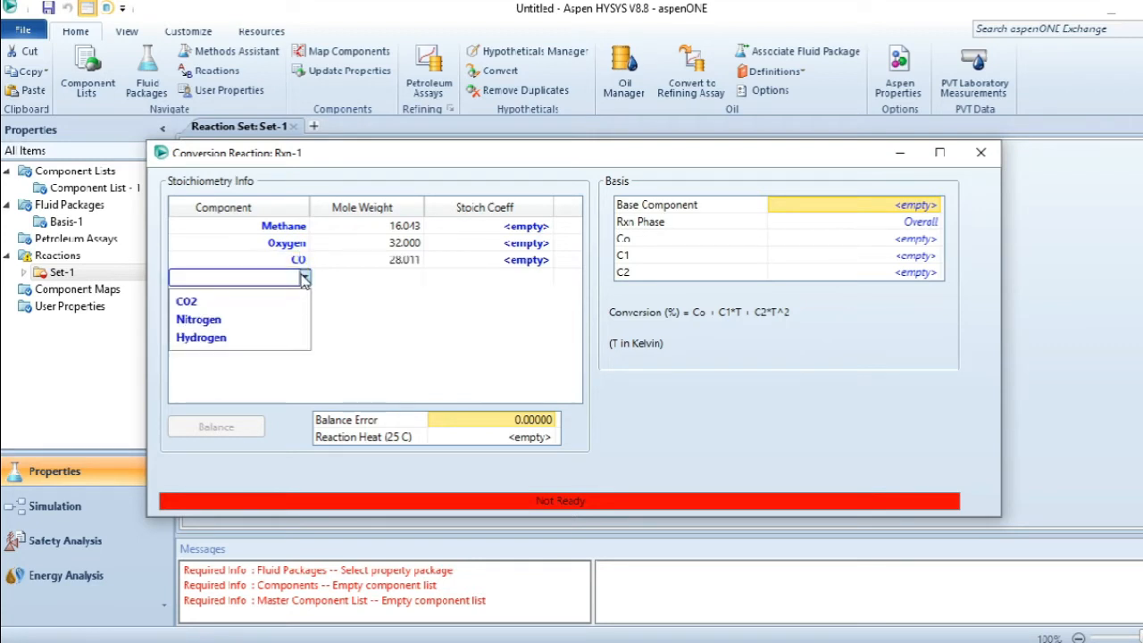
pyautogui.click(287, 338)
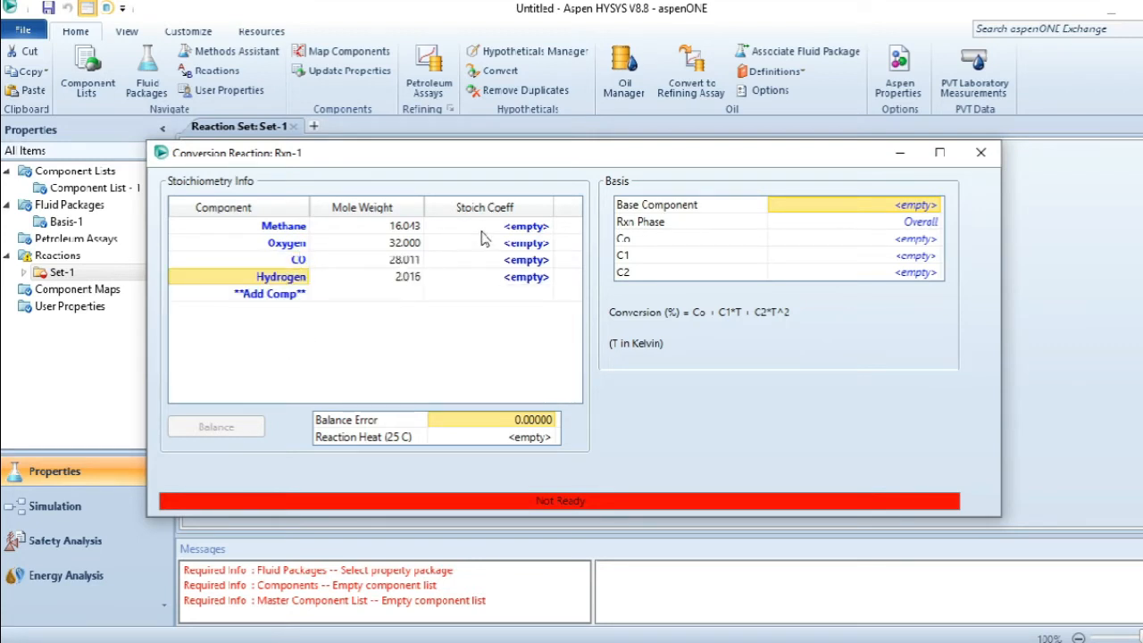
# Step: Set Rxn-1's stoichiometric coefficients to -1 for Methane and -0.5 for Oxygen, checking the equation in the CONVERSION REACTOR Word document
pyautogui.click(514, 229)
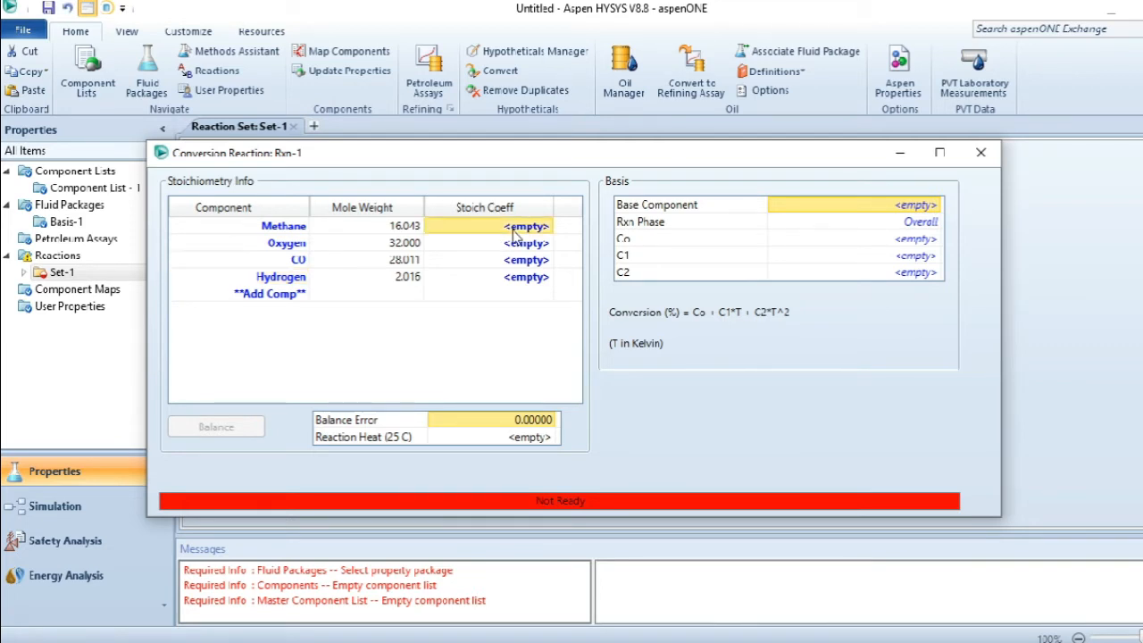
pyautogui.write('-1')
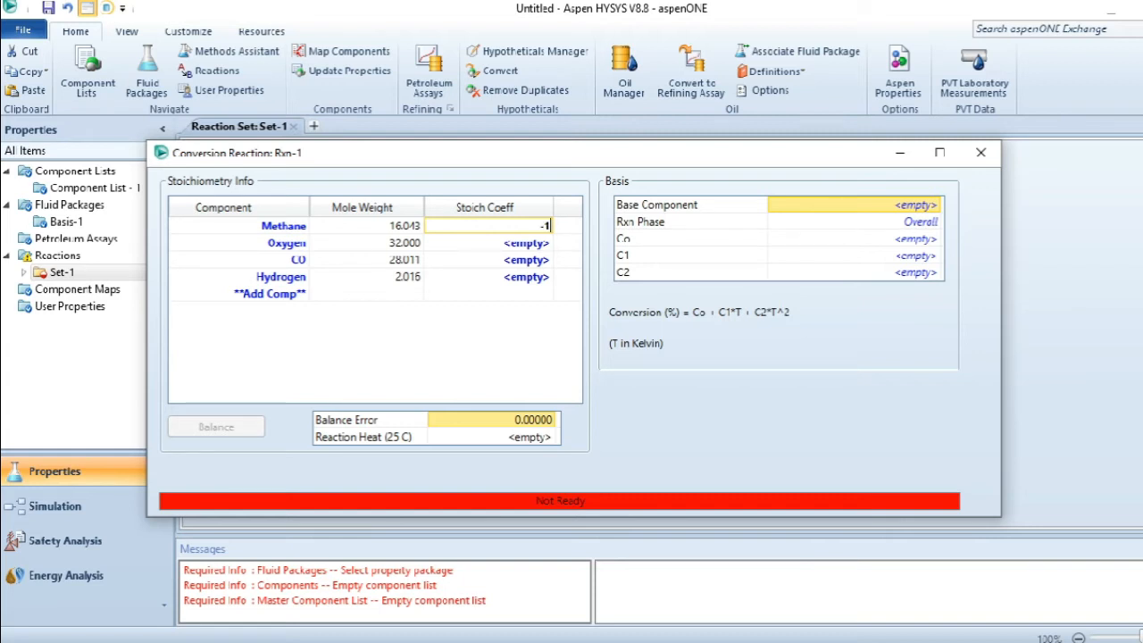
pyautogui.click(510, 251)
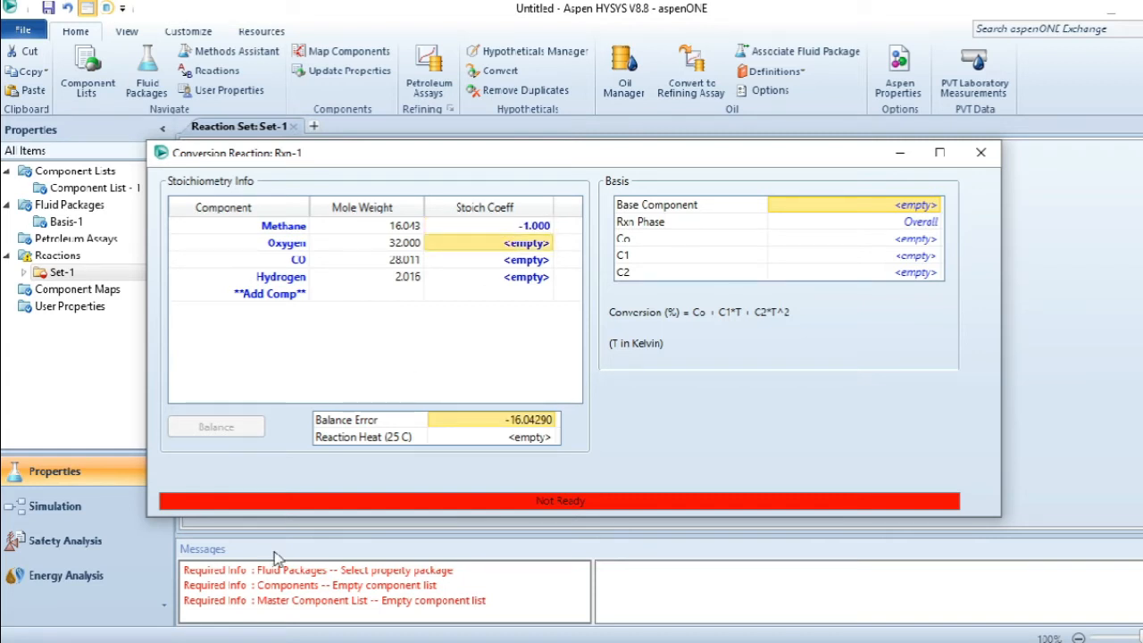
pyautogui.moveTo(279, 625)
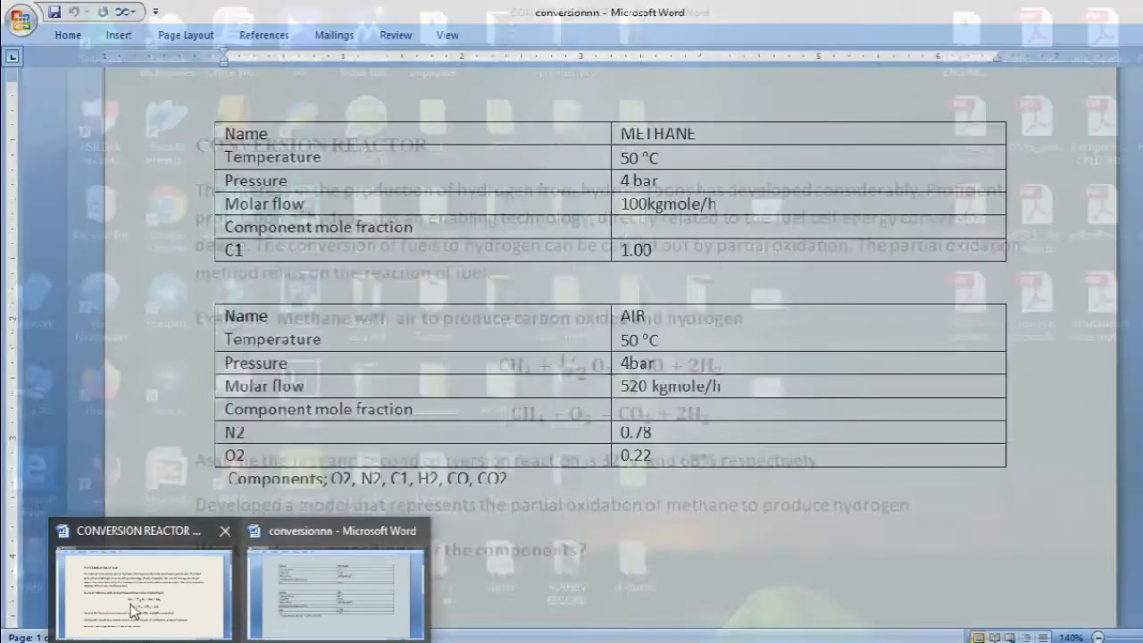
pyautogui.click(124, 612)
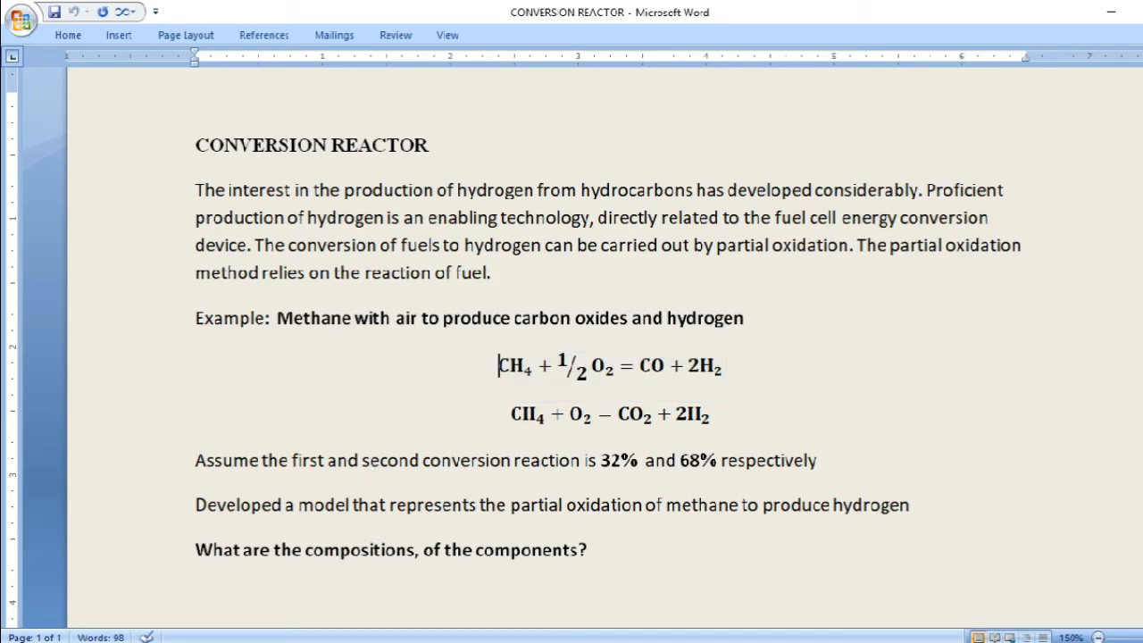
pyautogui.moveTo(580, 636)
pyautogui.click(633, 585)
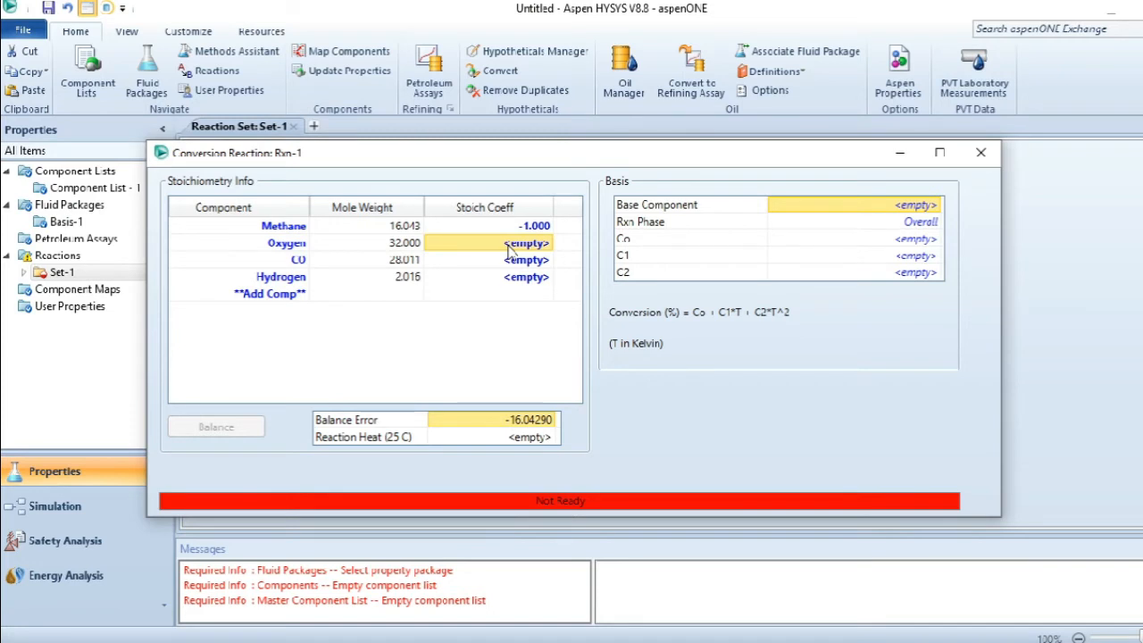
pyautogui.write('-0.5')
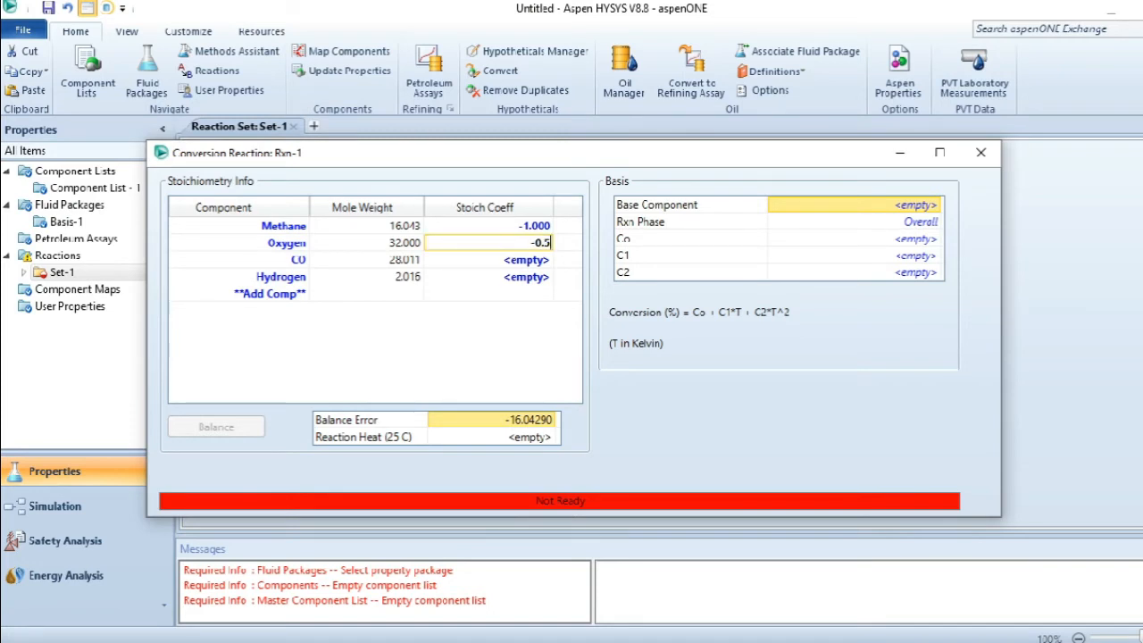
# Step: Set Rxn-1's coefficients to 1 for CO and 2 for Hydrogen, consulting the Word document's equation, and balance the reaction
pyautogui.click(513, 260)
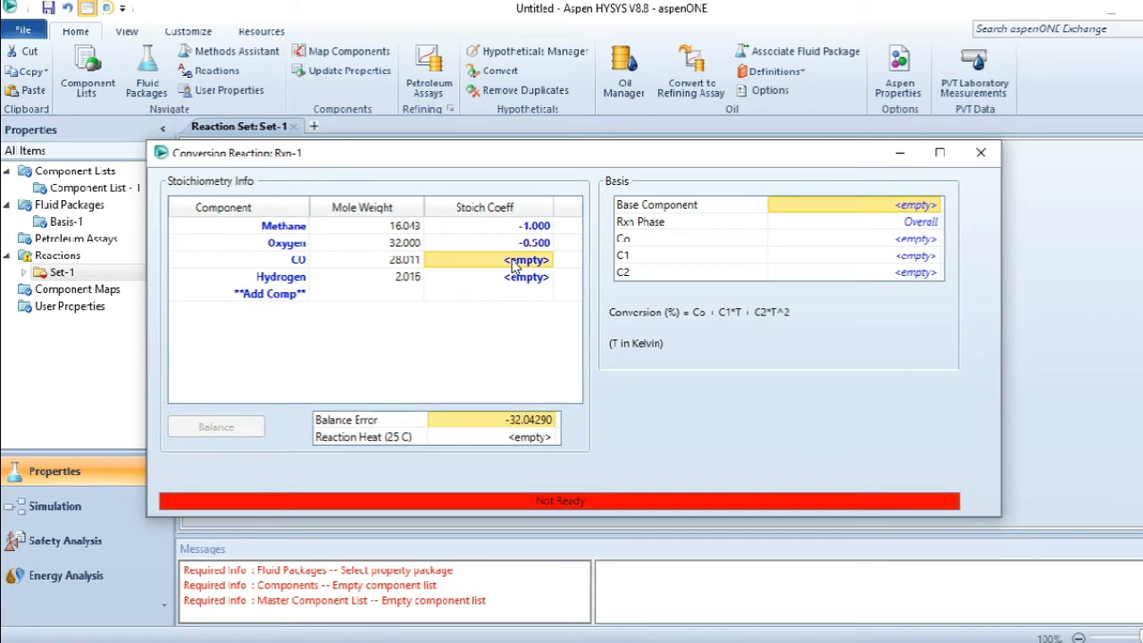
pyautogui.write('1')
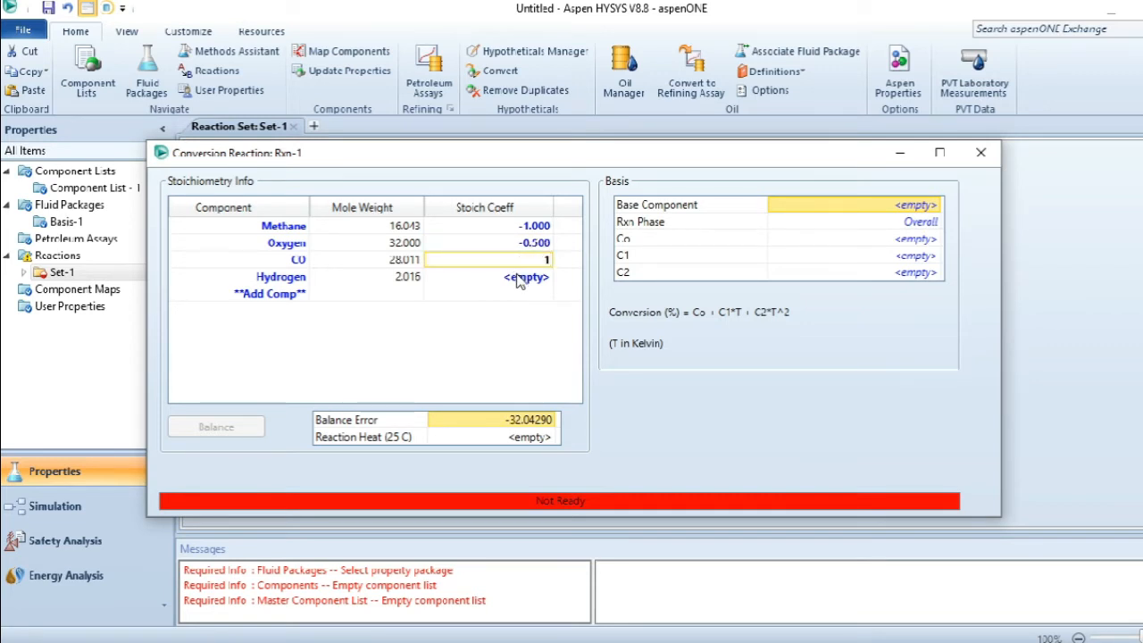
pyautogui.click(516, 279)
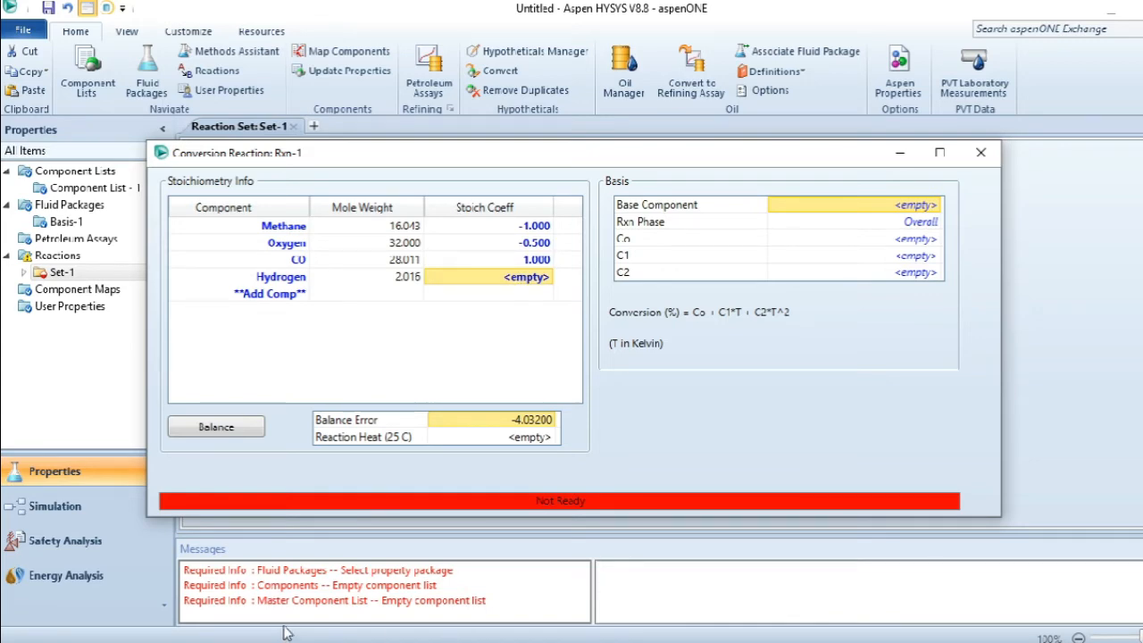
pyautogui.click(161, 593)
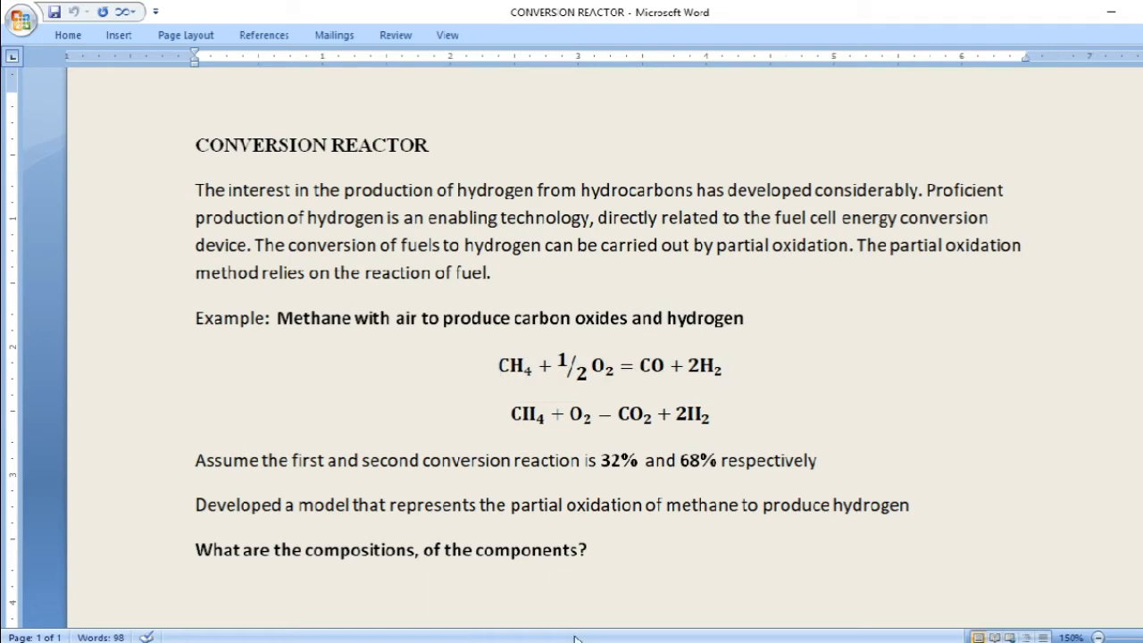
pyautogui.moveTo(658, 634)
pyautogui.click(658, 592)
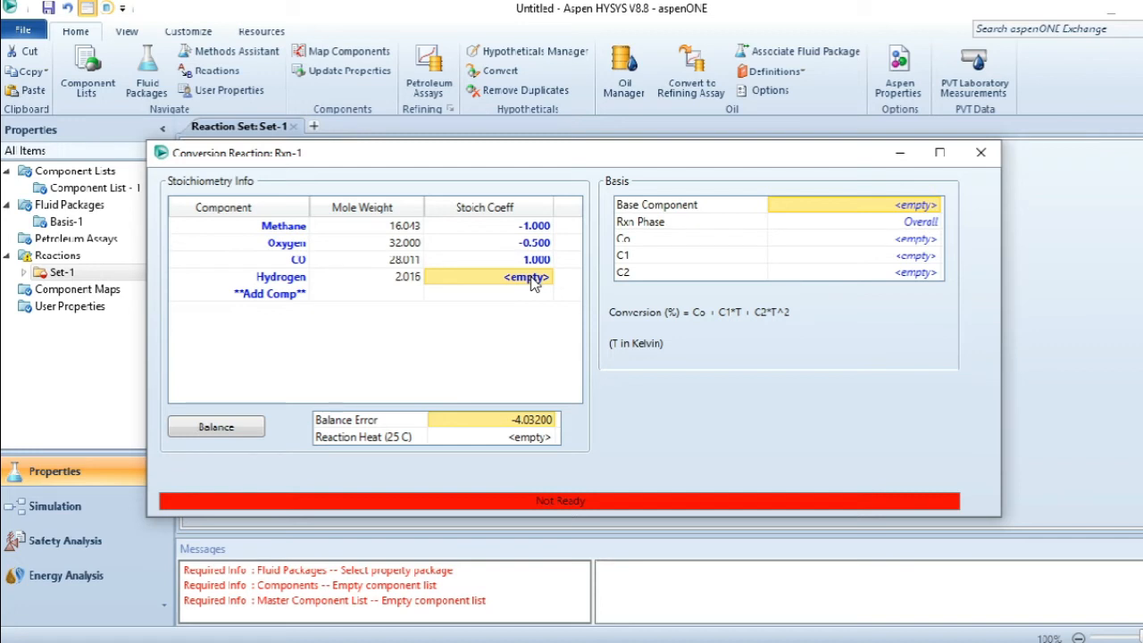
pyautogui.click(533, 278)
pyautogui.write('2')
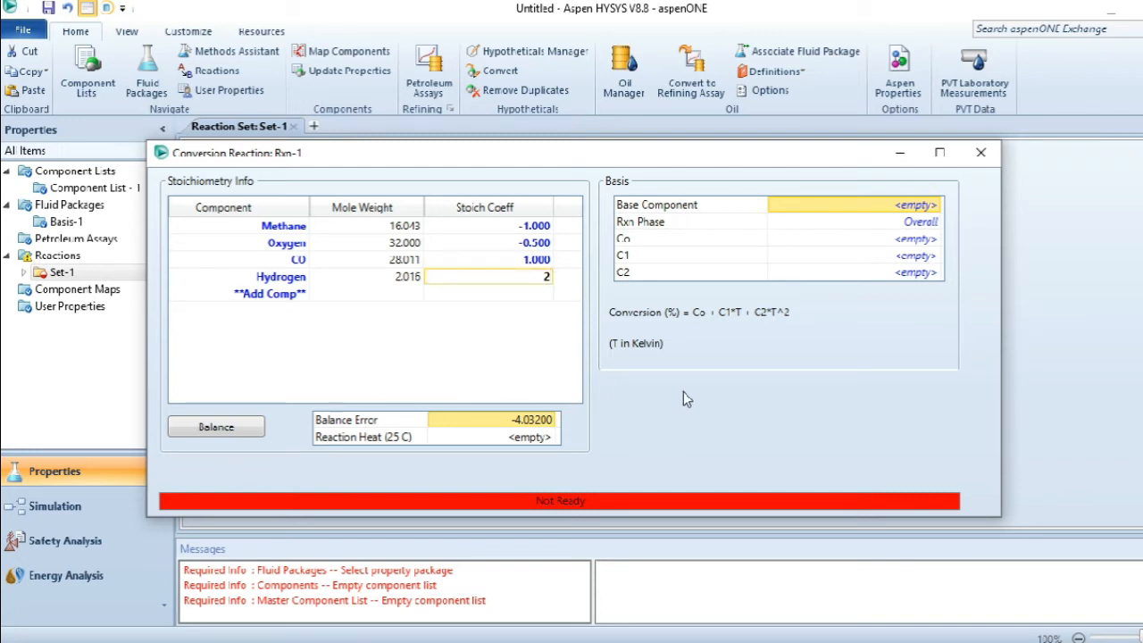
pyautogui.click(233, 429)
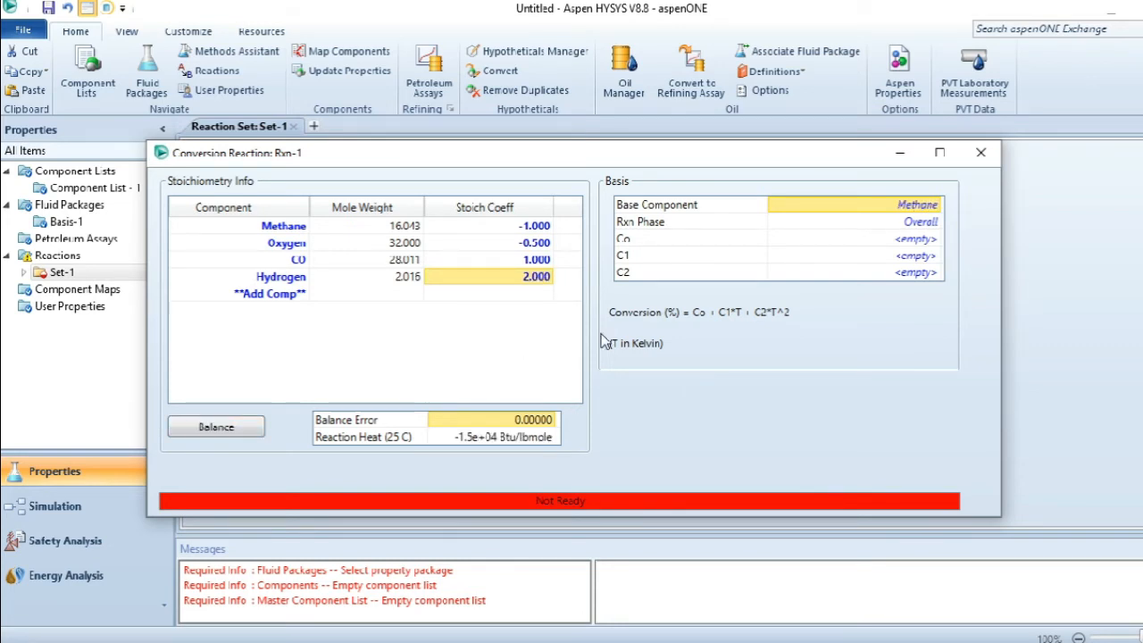
# Step: Check the first reaction's conversion in the Word document, set Rxn-1's Co to 32 in Aspen HYSYS and close the reaction
pyautogui.click(899, 243)
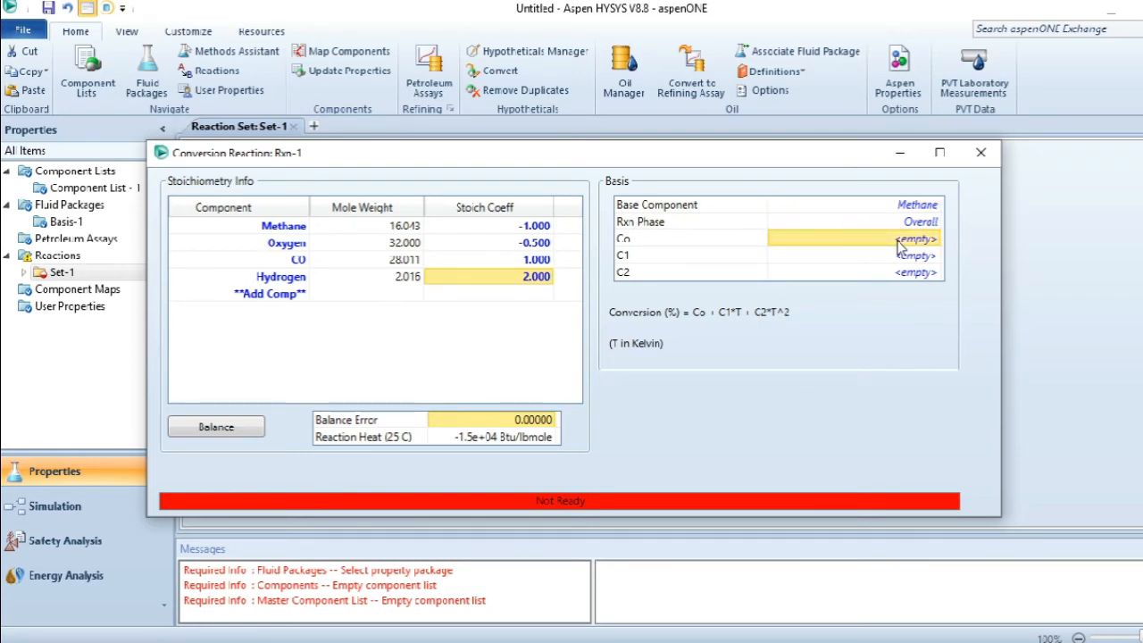
pyautogui.click(240, 642)
pyautogui.click(181, 596)
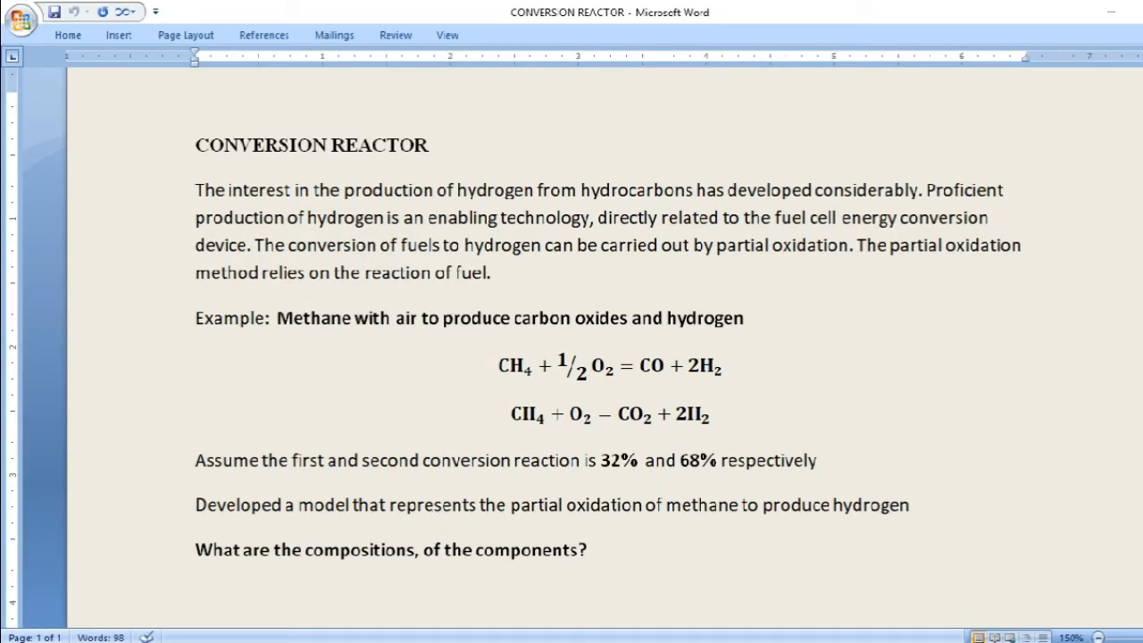
pyautogui.moveTo(582, 632)
pyautogui.click(684, 585)
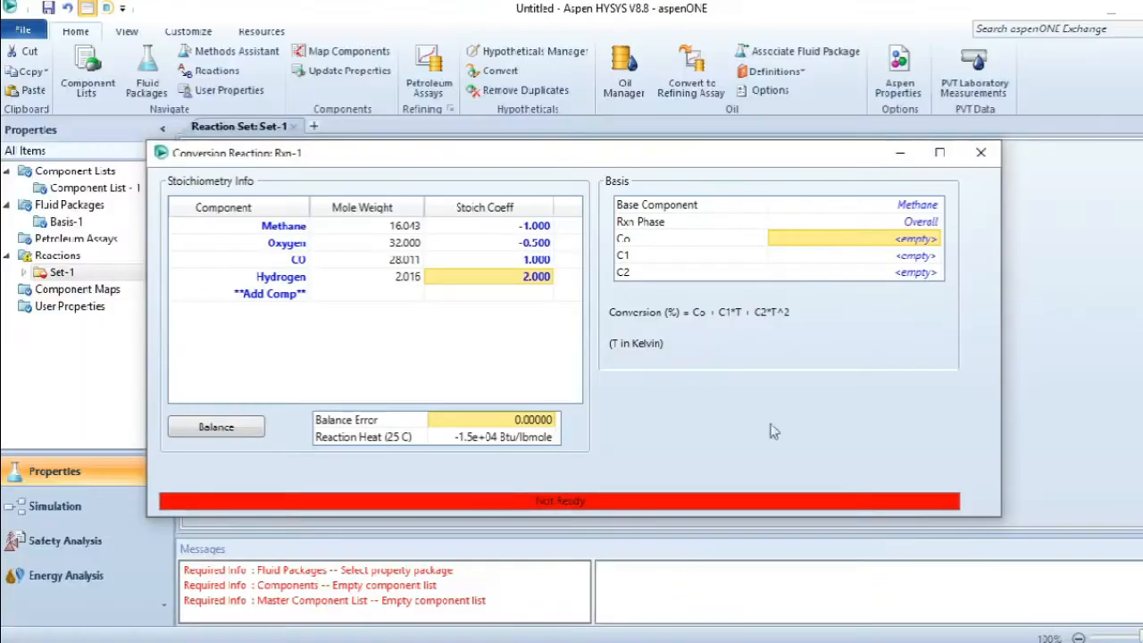
pyautogui.click(874, 229)
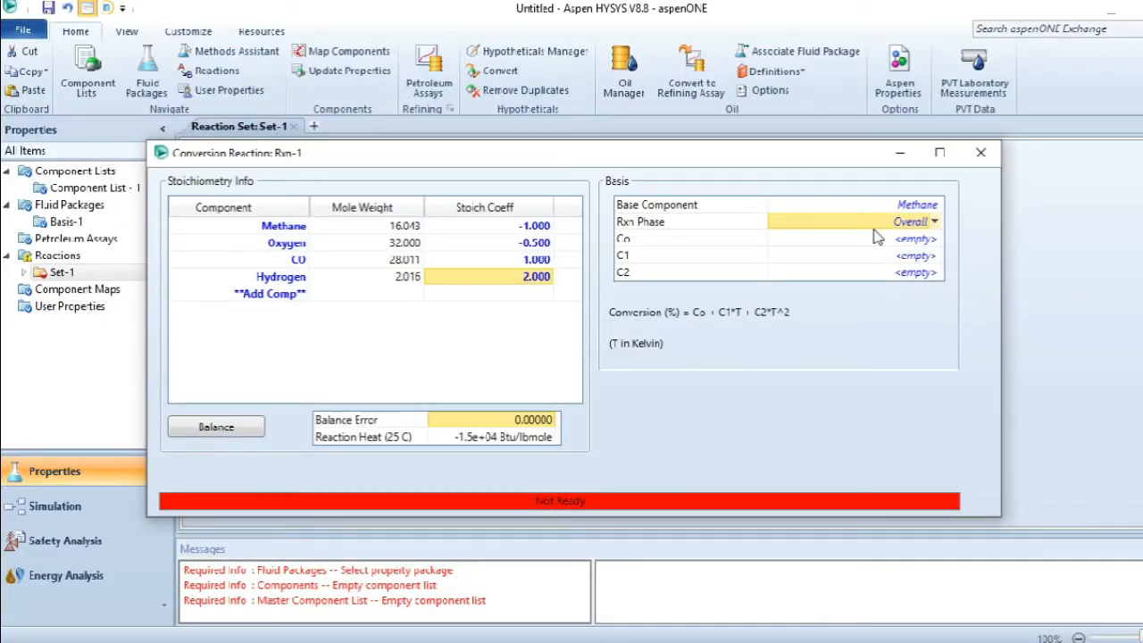
pyautogui.click(877, 241)
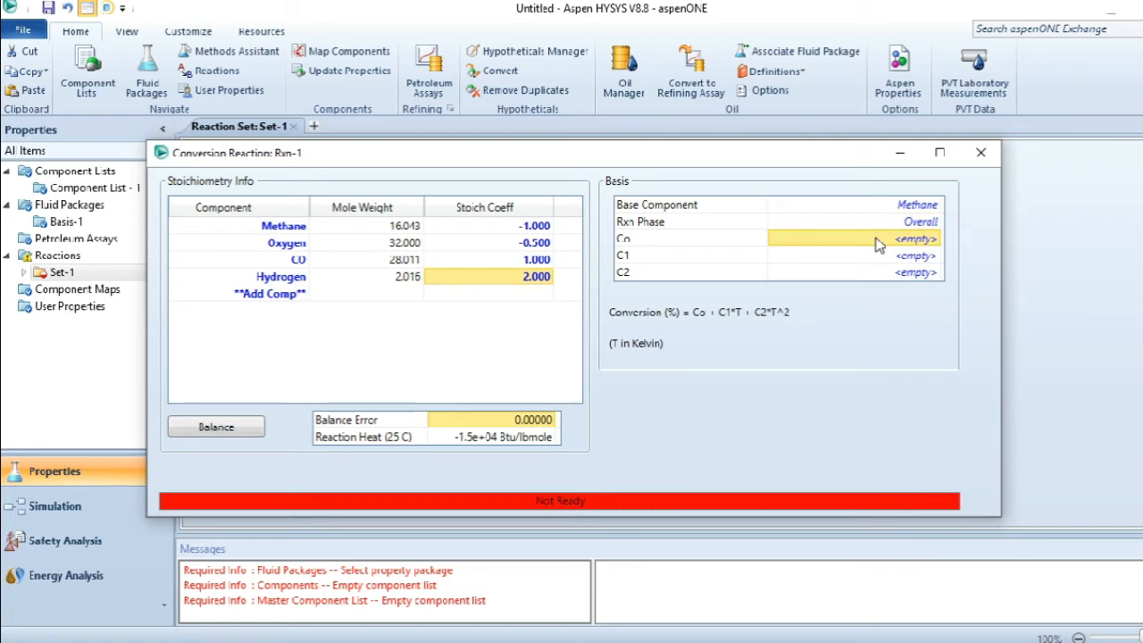
pyautogui.write('32')
pyautogui.press('Return')
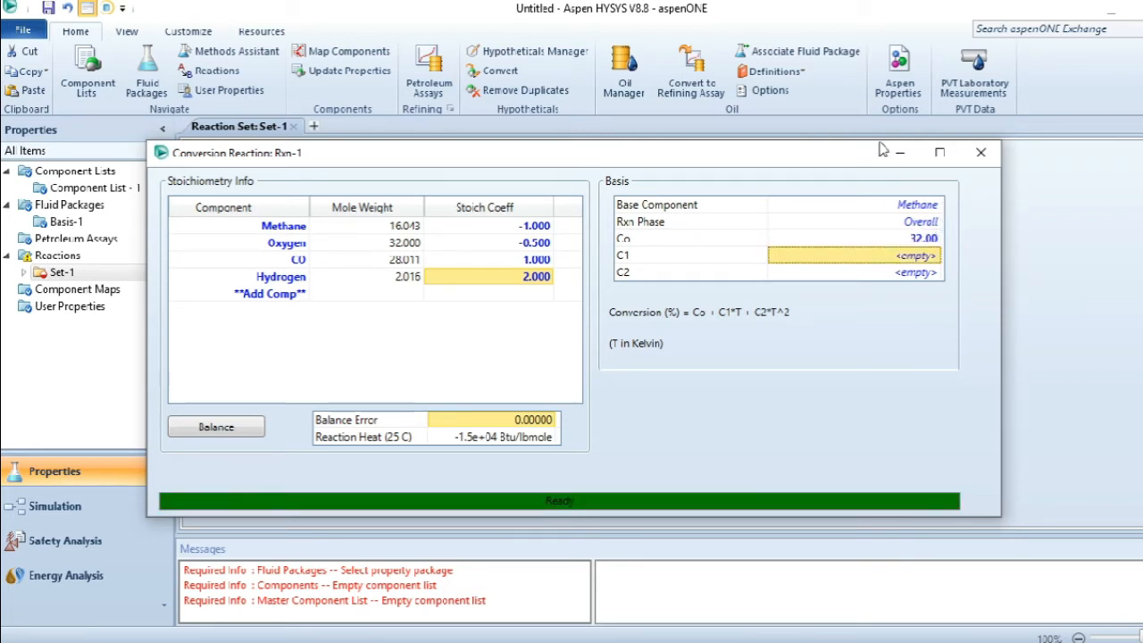
pyautogui.click(980, 152)
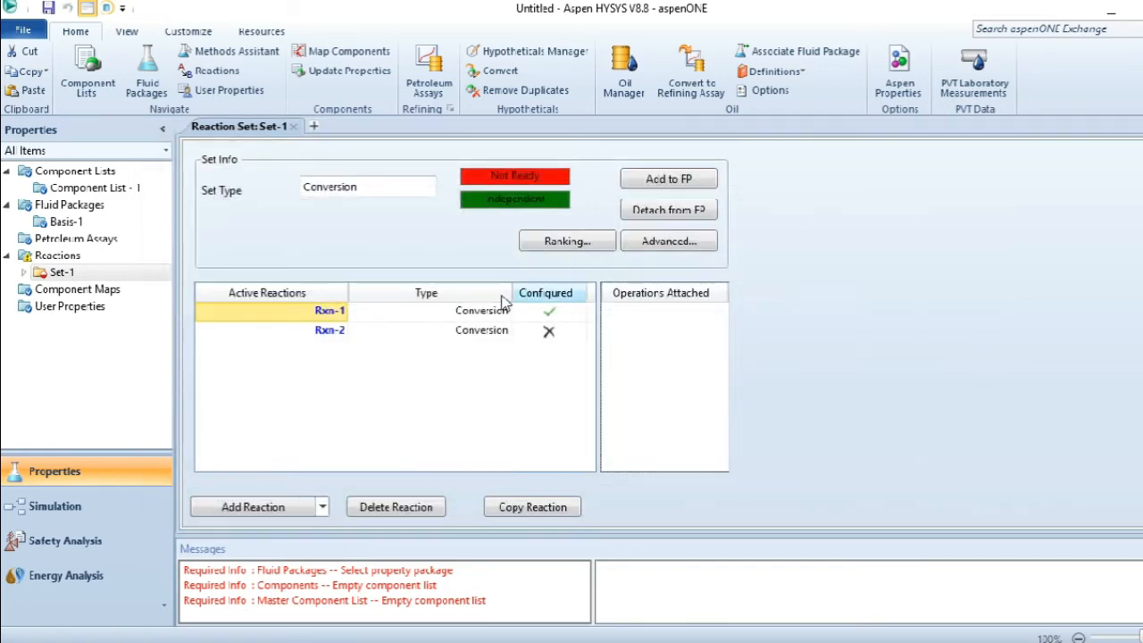
# Step: Open reaction Rxn-2 and add Methane and Oxygen as its reactants in the stoichiometry table
pyautogui.click(424, 332)
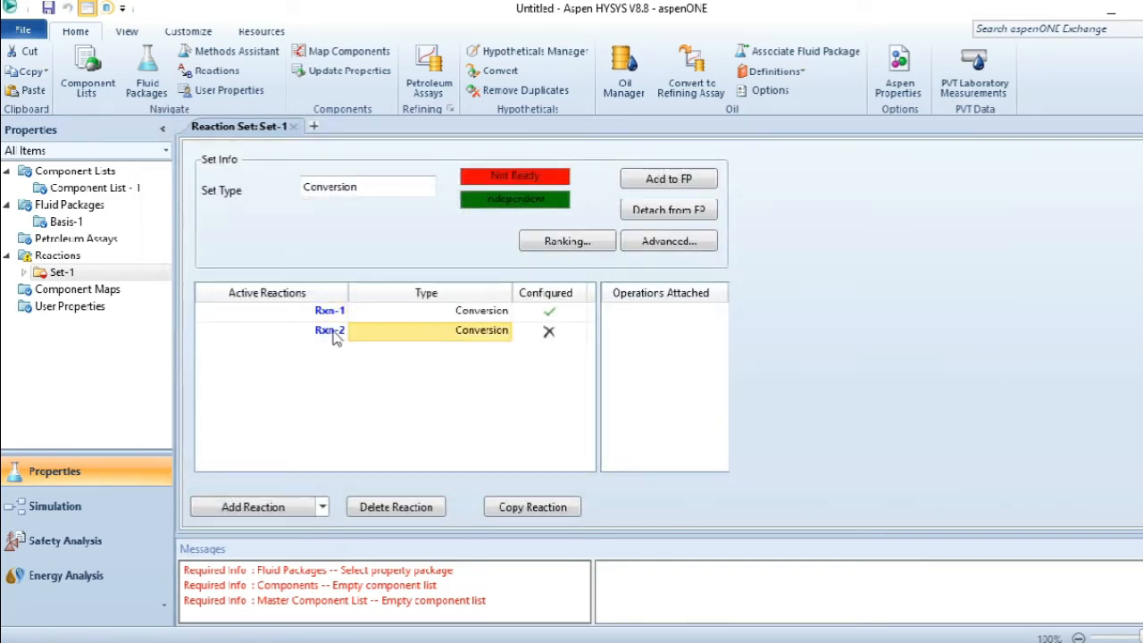
pyautogui.doubleClick(333, 331)
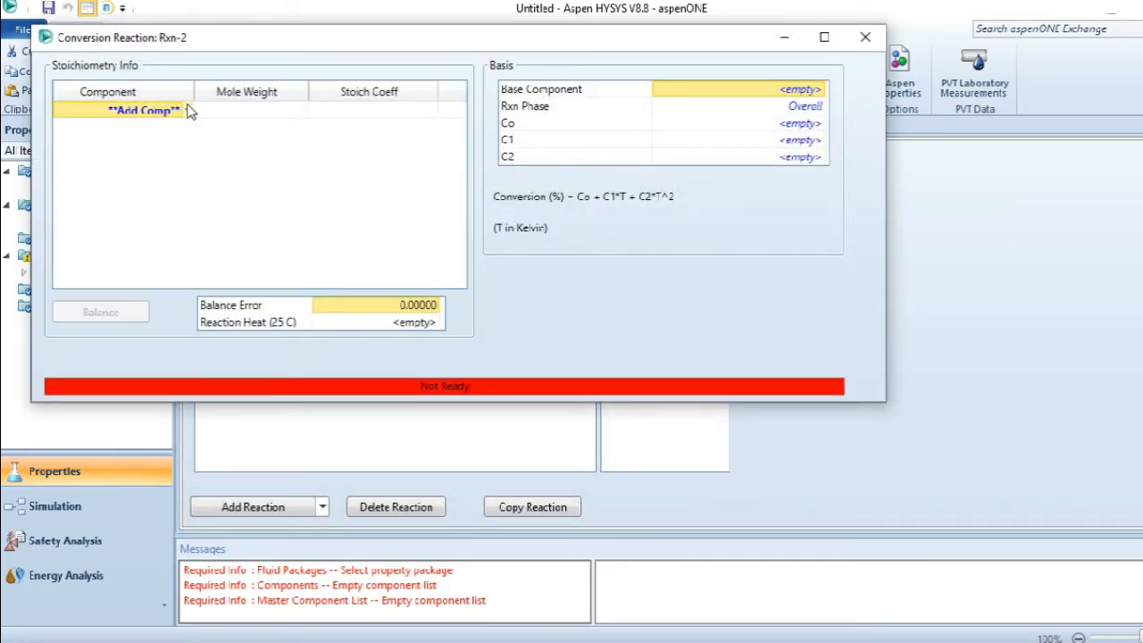
pyautogui.click(185, 110)
pyautogui.click(169, 144)
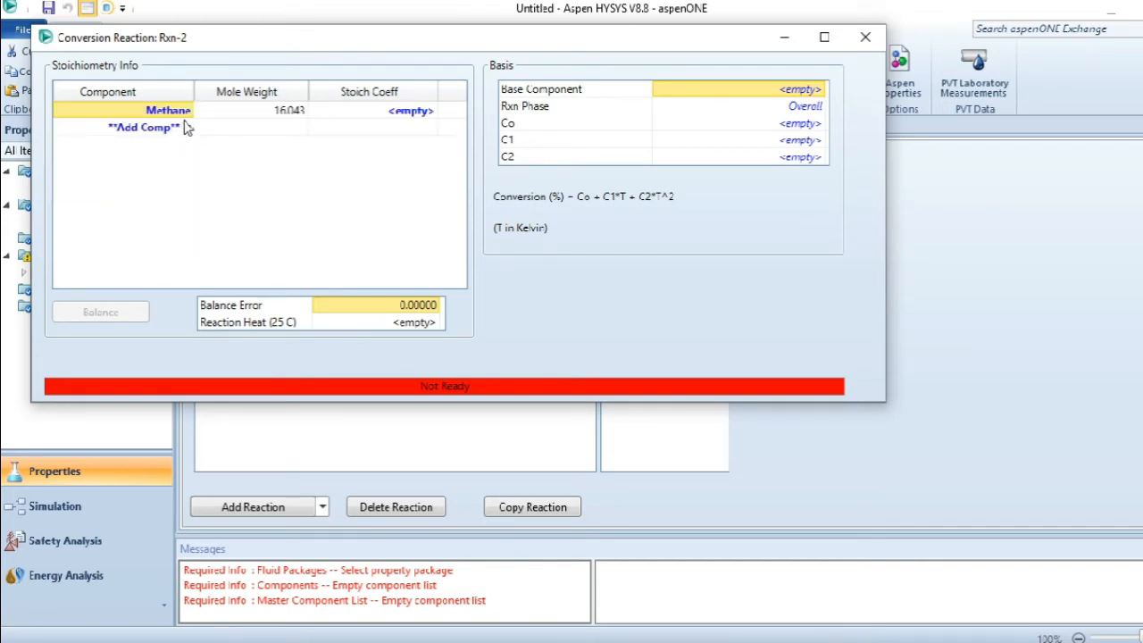
pyautogui.click(187, 134)
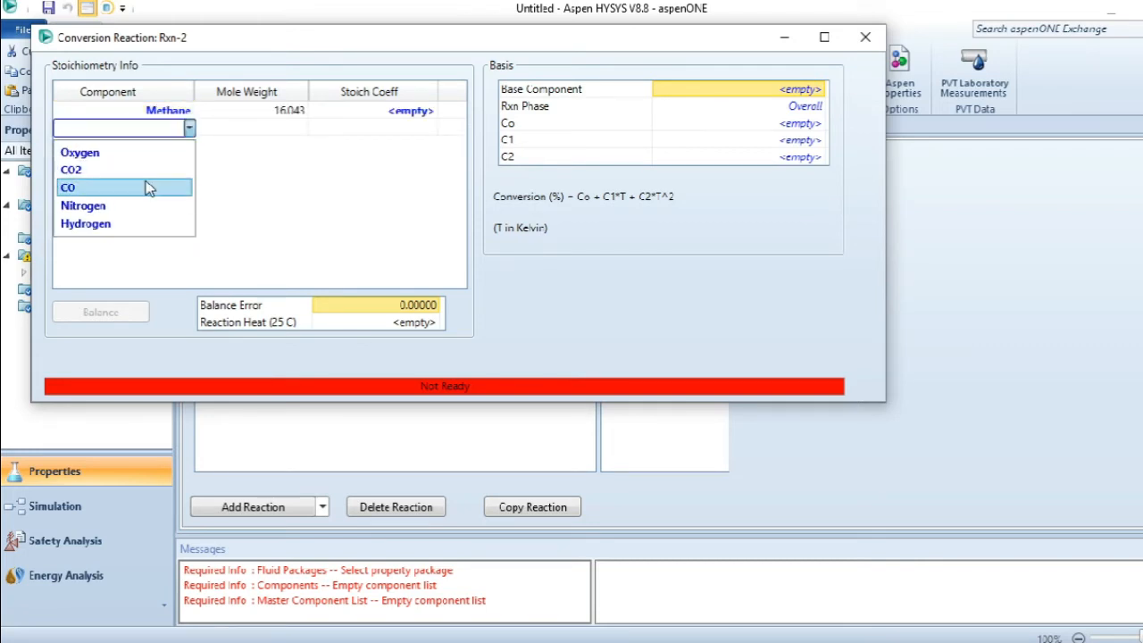
pyautogui.click(138, 154)
# Step: Add CO2 and Hydrogen as the products in Rxn-2's stoichiometry
pyautogui.click(182, 146)
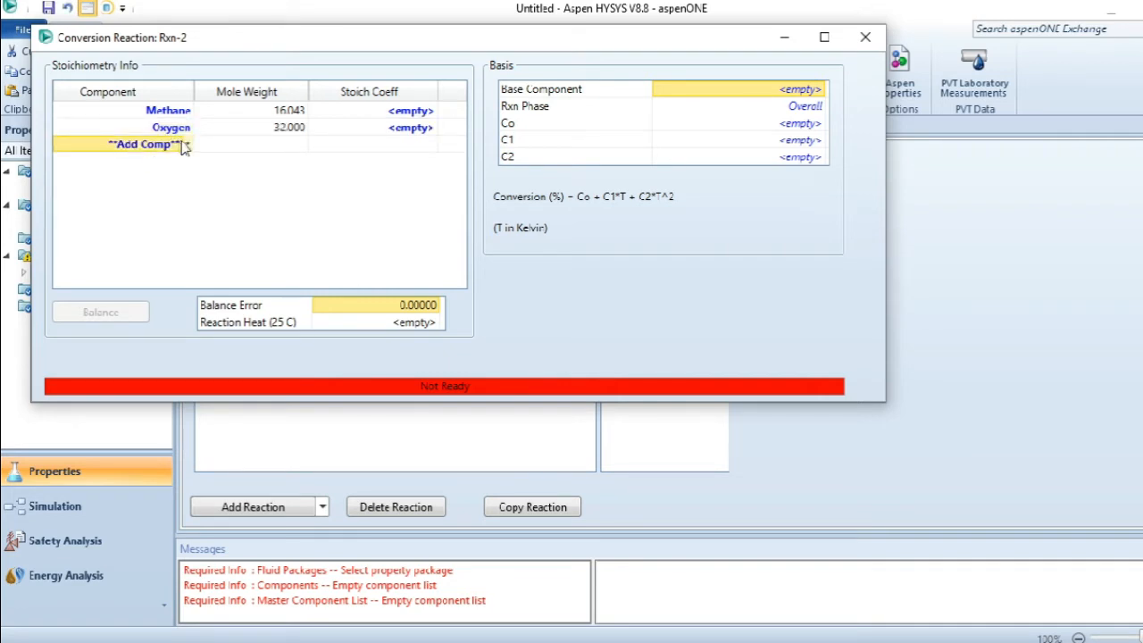
pyautogui.click(188, 146)
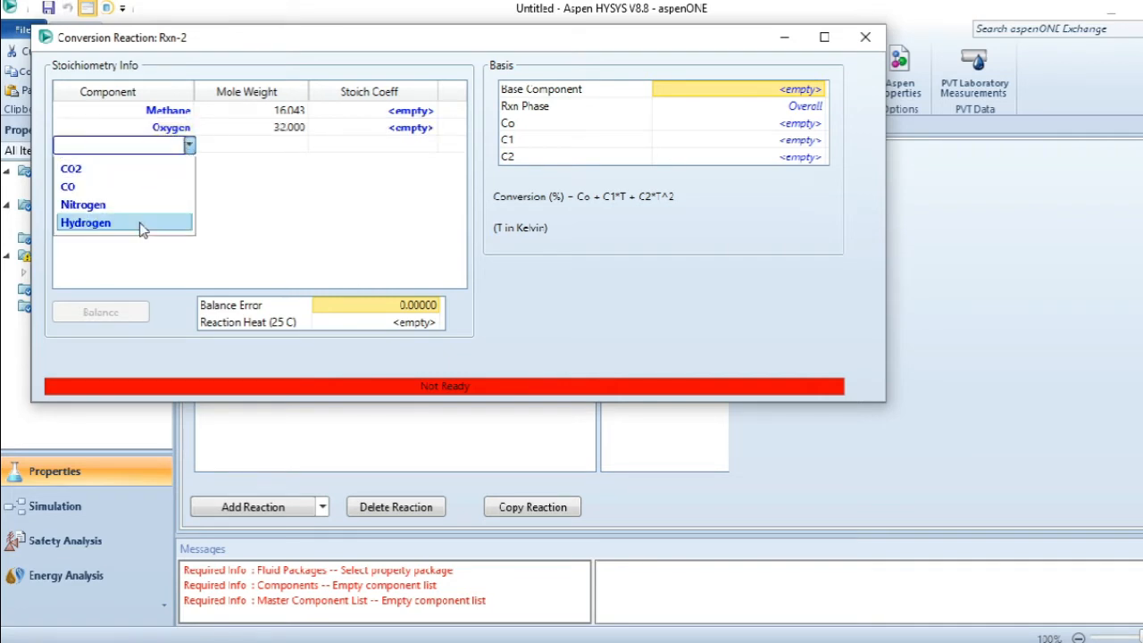
pyautogui.click(129, 170)
pyautogui.click(189, 164)
pyautogui.click(190, 163)
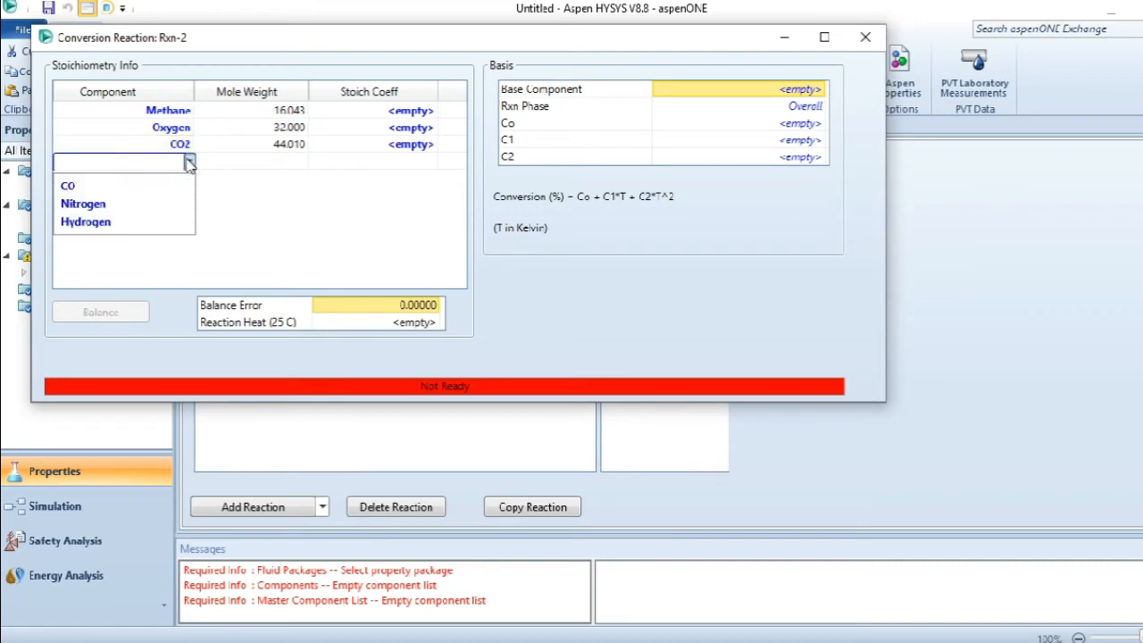
pyautogui.click(161, 221)
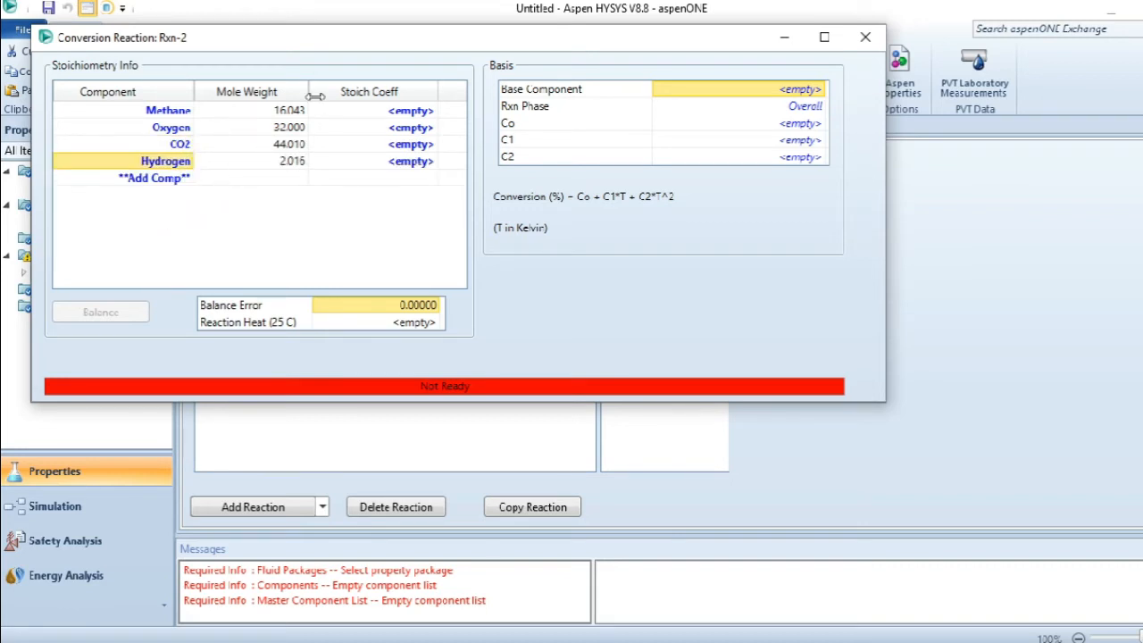
# Step: Set Rxn-2's stoichiometric coefficients to -1 for Methane and 1 for Oxygen
pyautogui.click(390, 112)
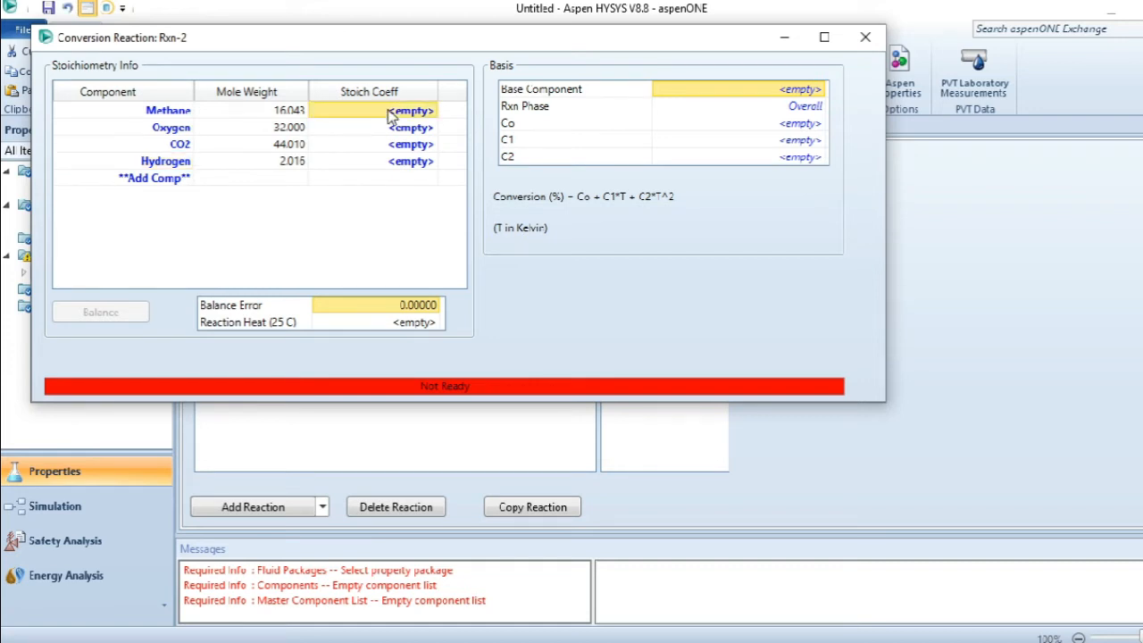
pyautogui.write('-')
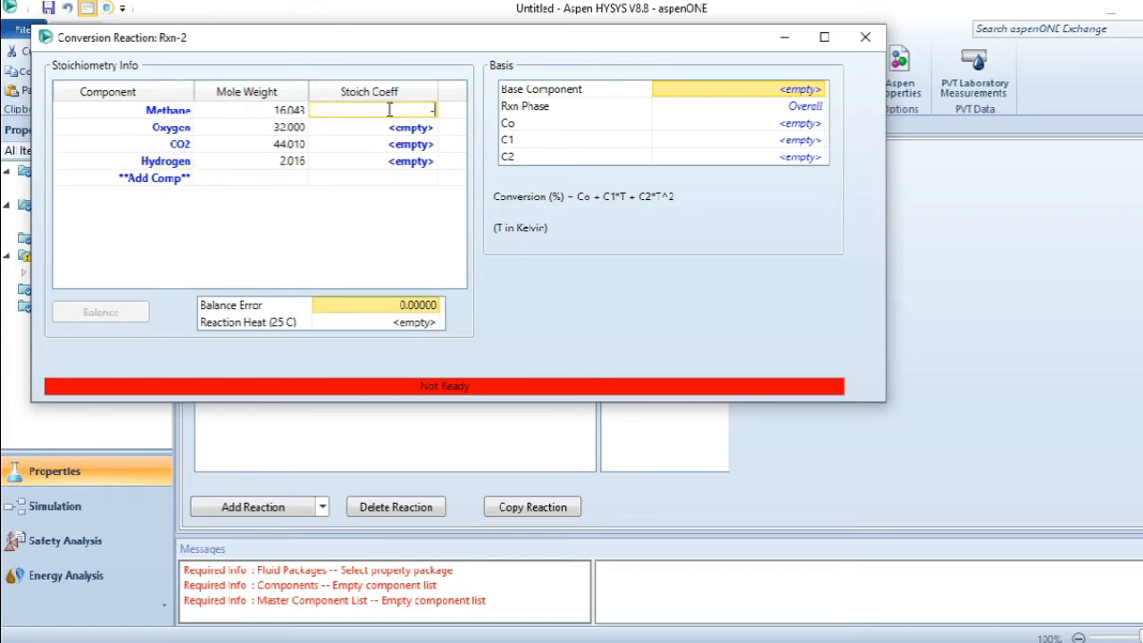
pyautogui.write('1')
pyautogui.click(394, 131)
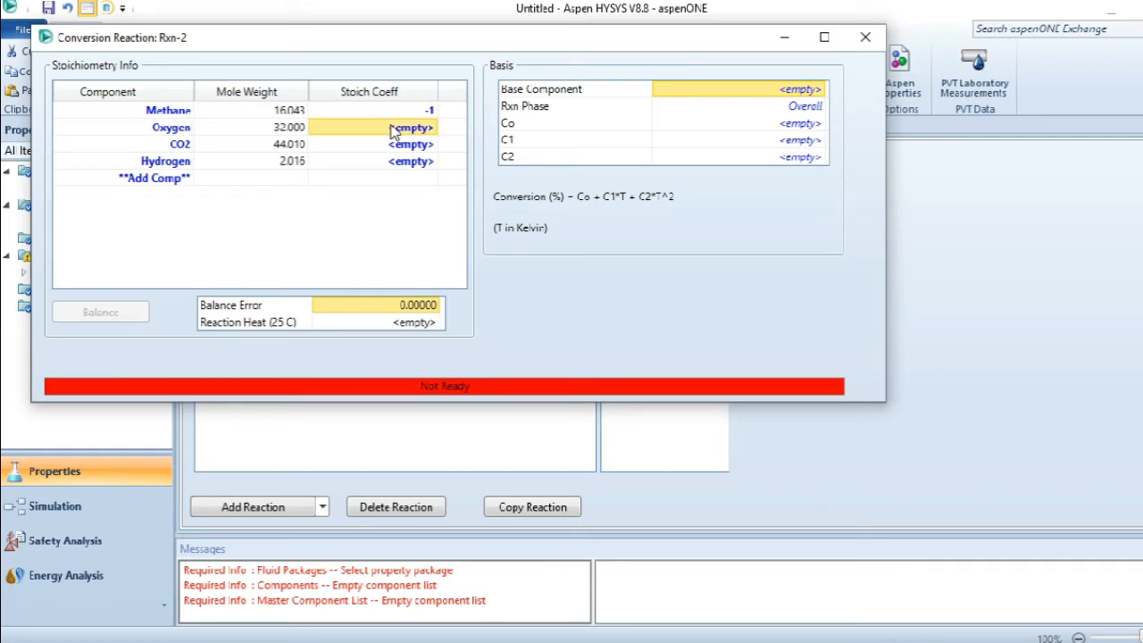
pyautogui.write('1')
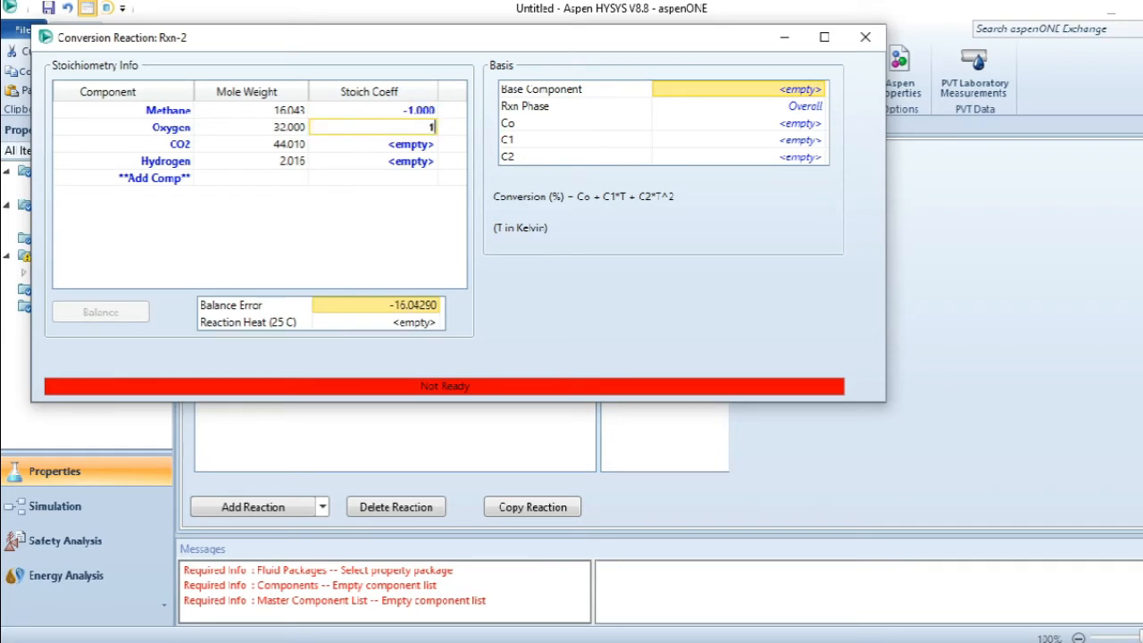
pyautogui.click(401, 149)
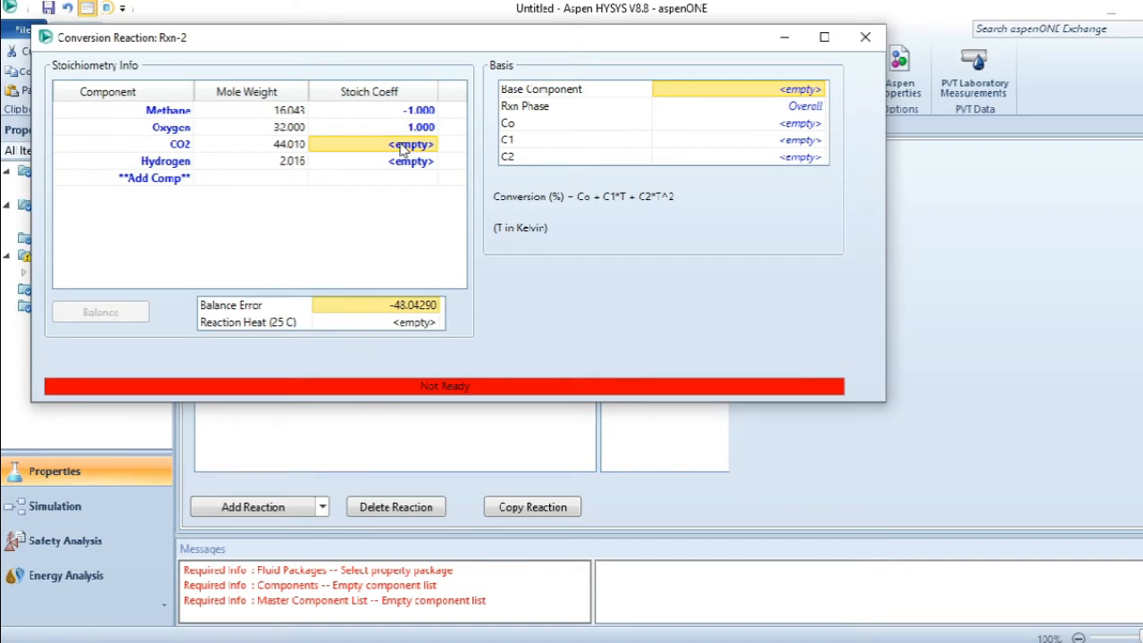
pyautogui.write('-1')
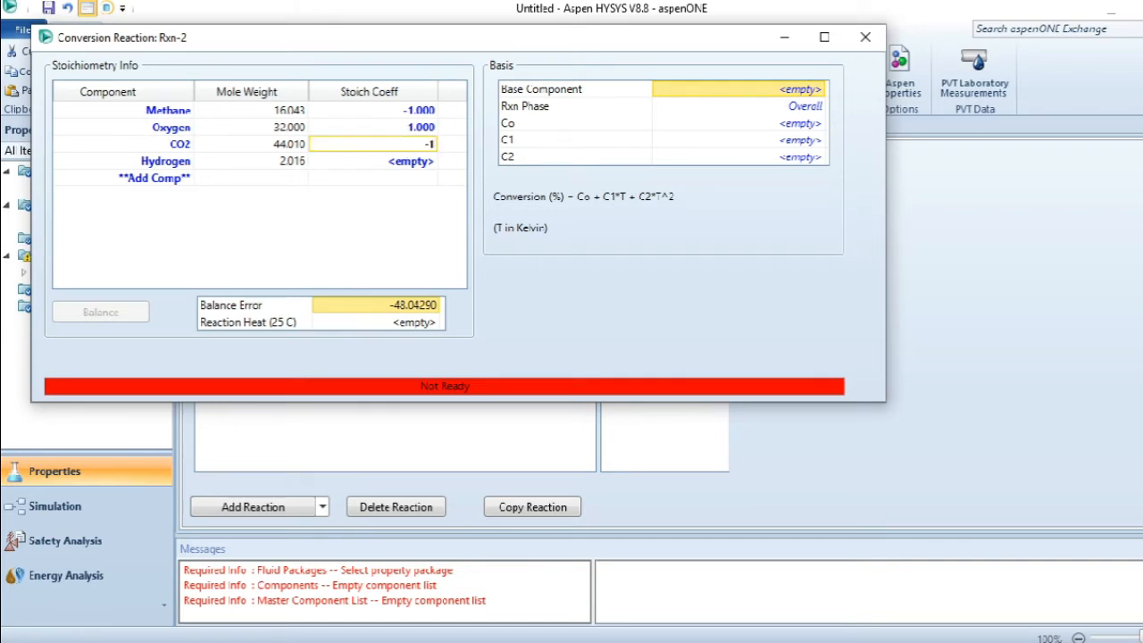
pyautogui.click(420, 170)
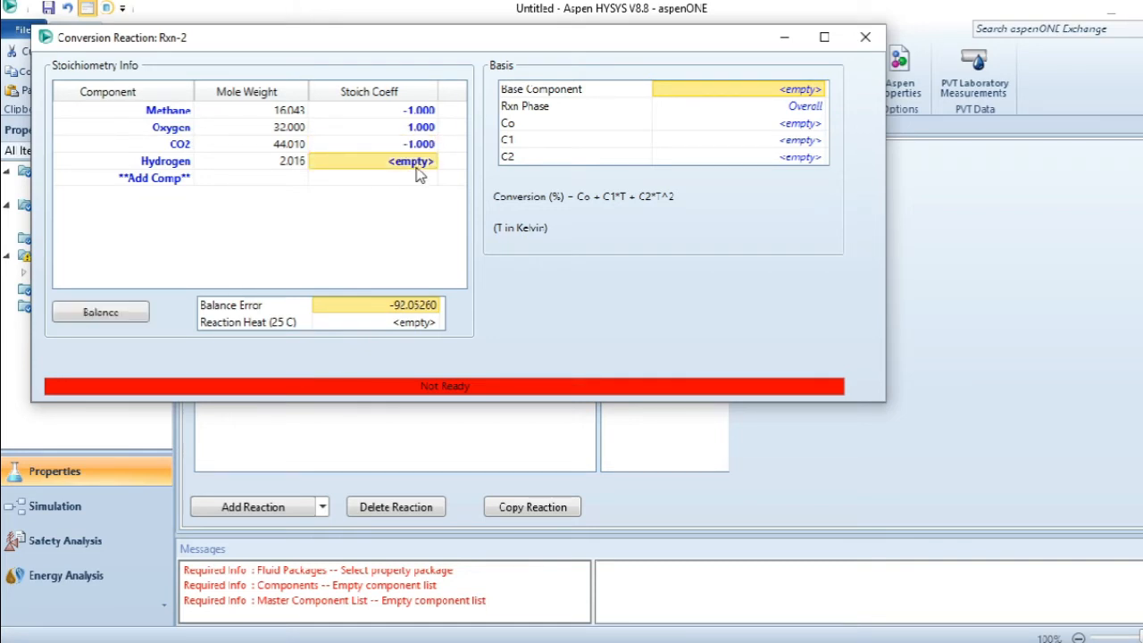
# Step: Set Rxn-2's coefficients to 1 for CO2 and 2 for Hydrogen, checking the second equation in the CONVERSION REACTOR Word document
pyautogui.click(416, 149)
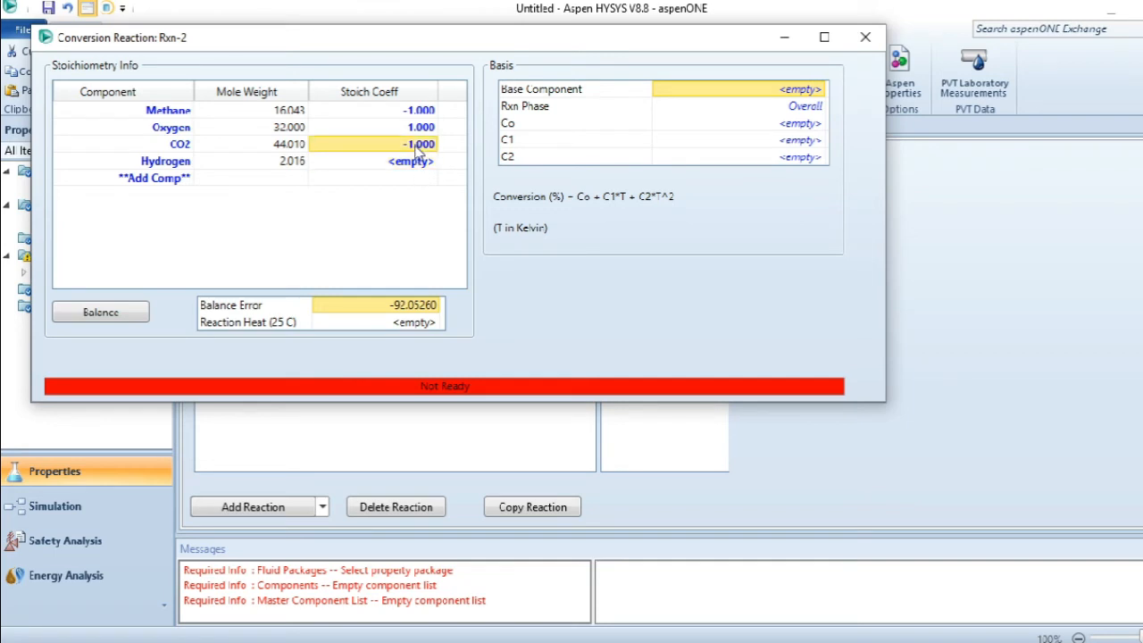
pyautogui.press('BackSpace')
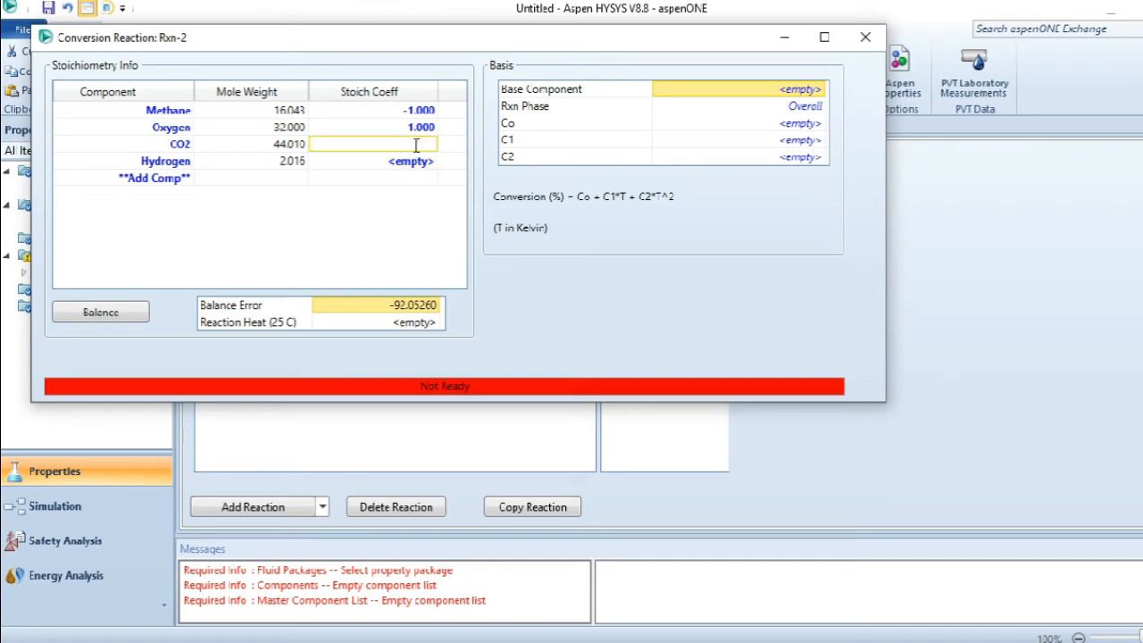
pyautogui.write('1')
pyautogui.click(412, 162)
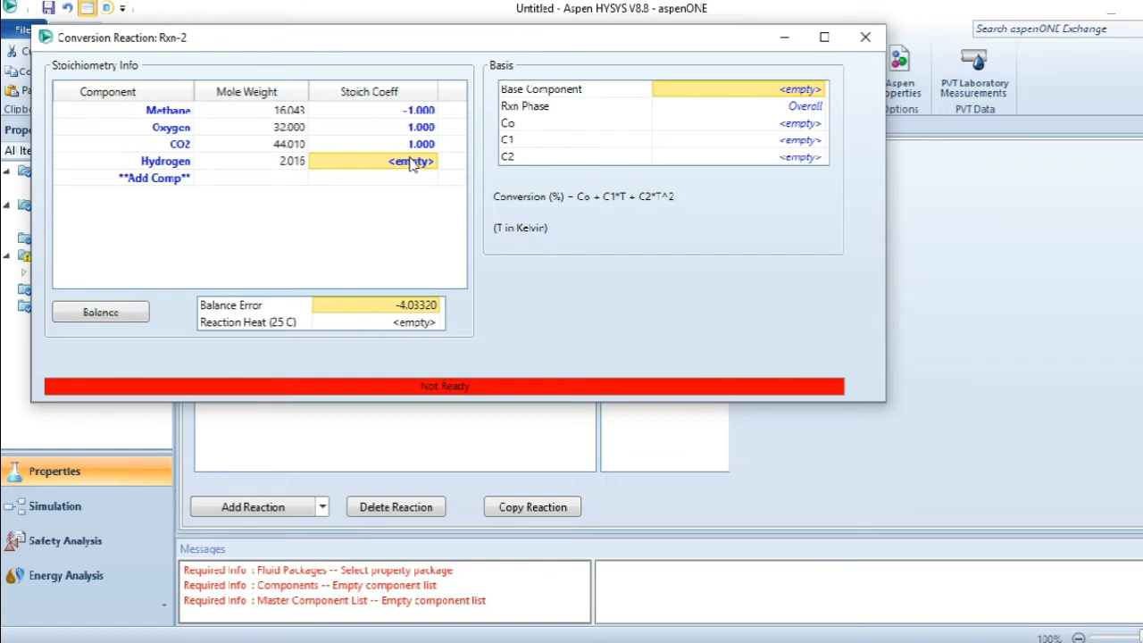
pyautogui.write('2')
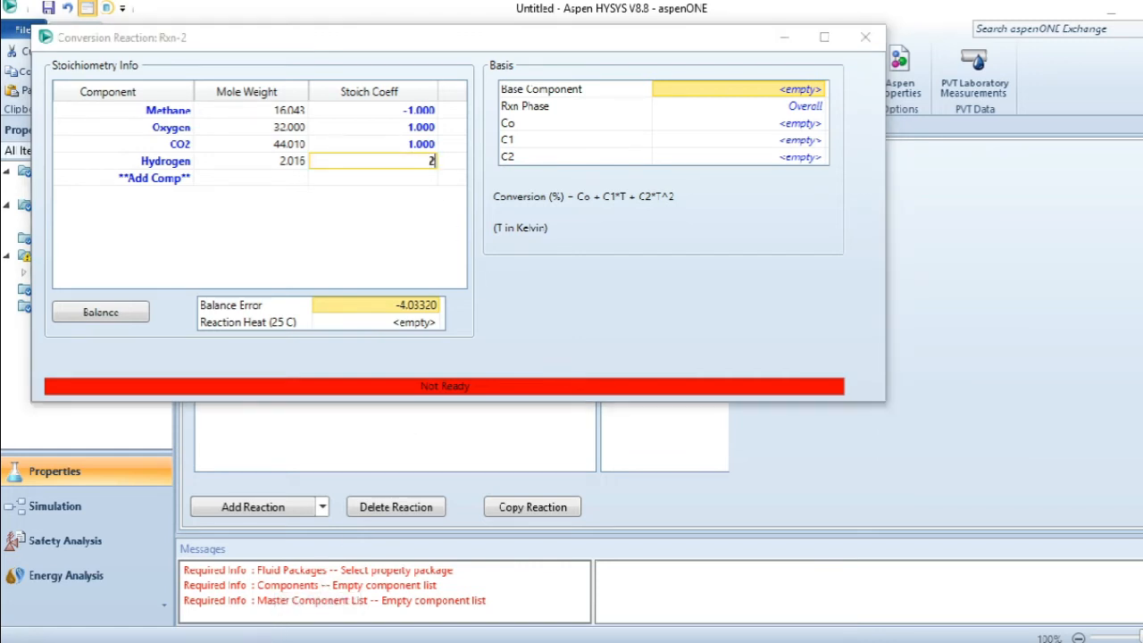
pyautogui.click(166, 615)
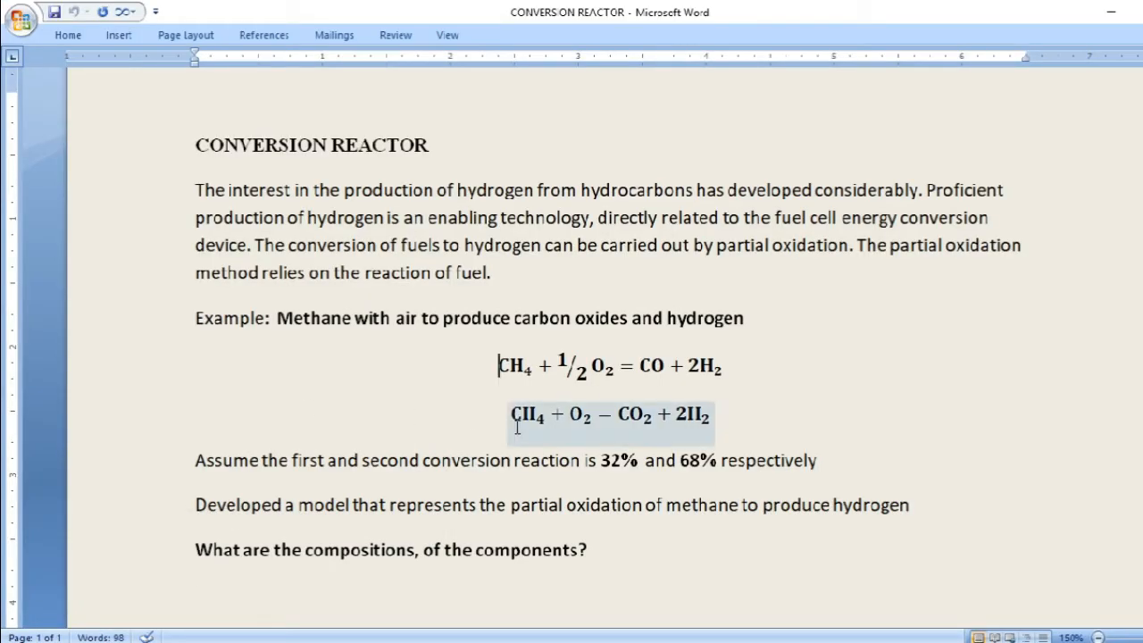
pyautogui.moveTo(514, 416); pyautogui.dragTo(721, 431)
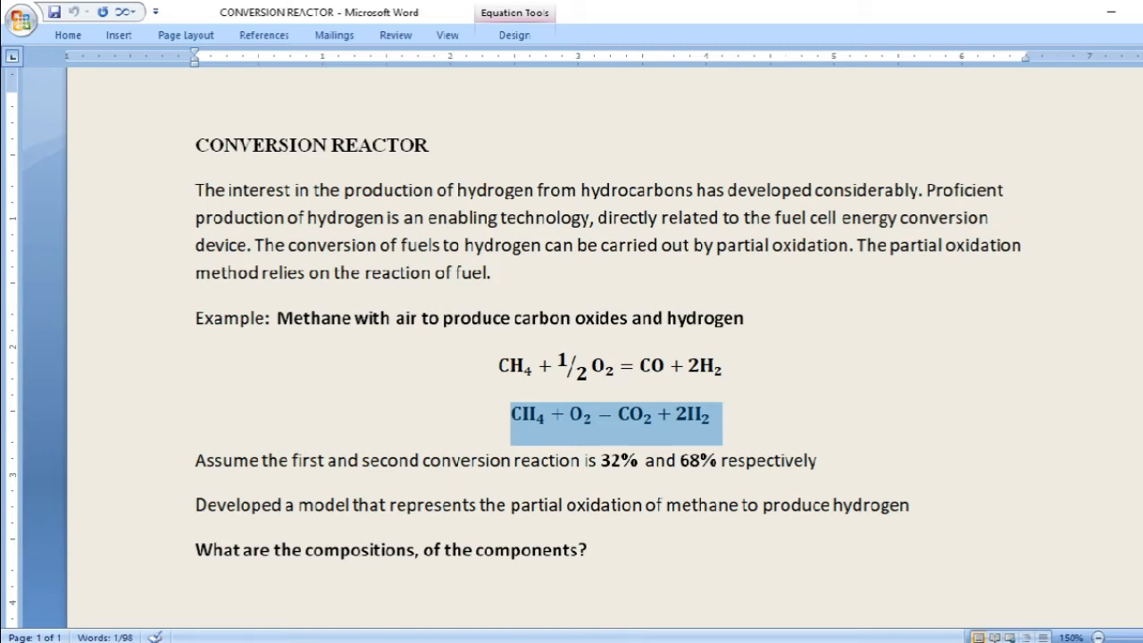
pyautogui.click(591, 642)
pyautogui.click(621, 612)
pyautogui.press('Return')
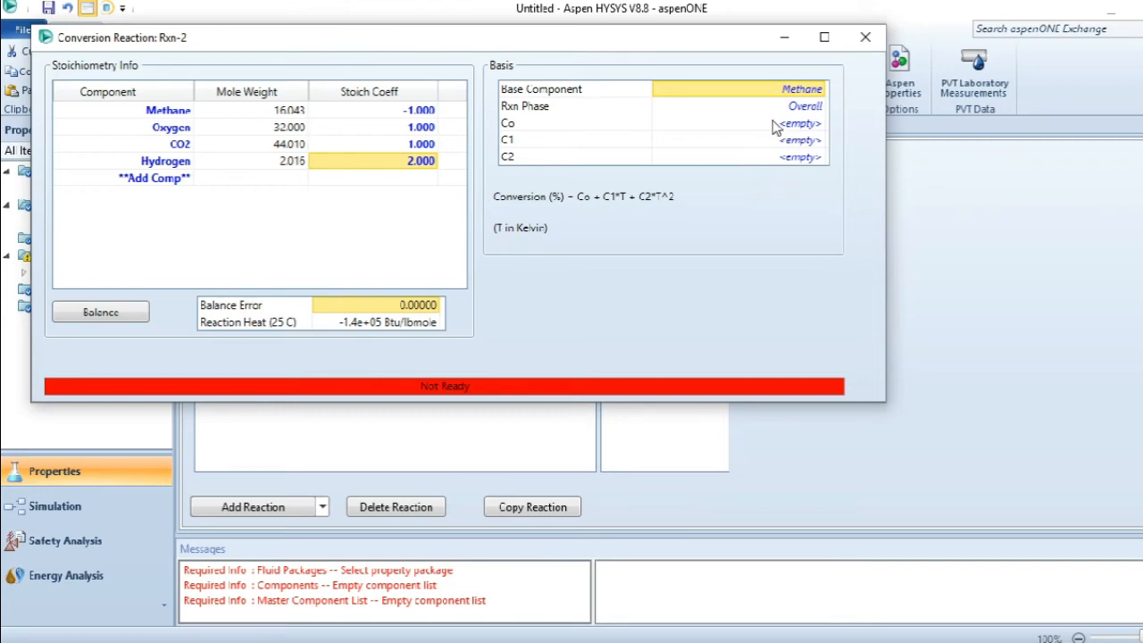
# Step: Check the second reaction's conversion in the Word document, set Rxn-2's Co to 68 in Aspen HYSYS and close the reaction
pyautogui.click(801, 125)
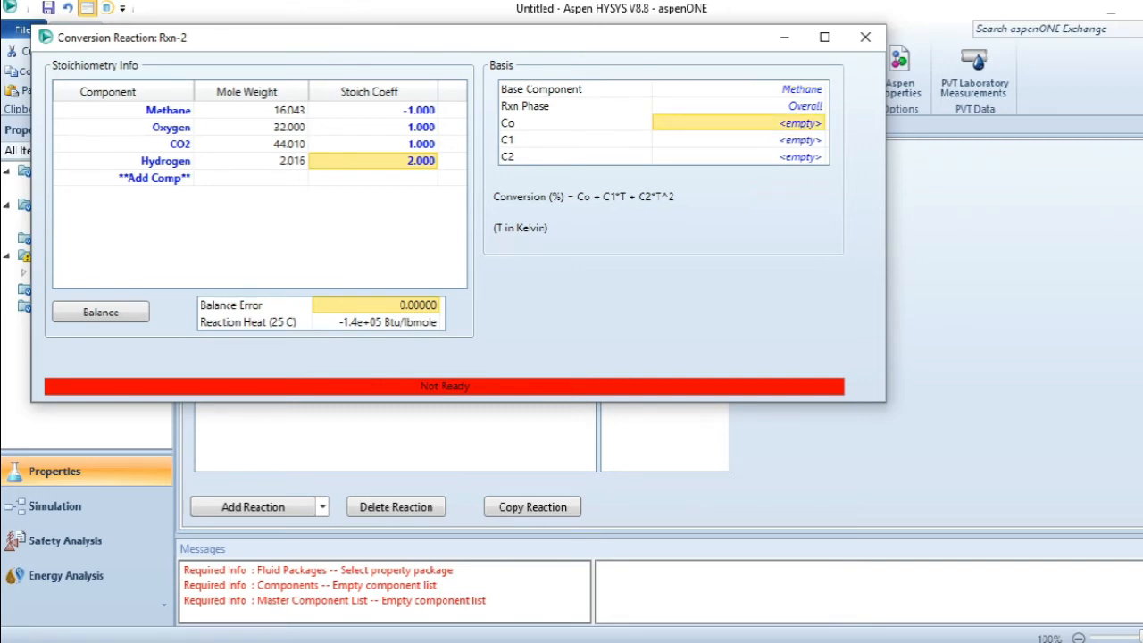
pyautogui.click(268, 589)
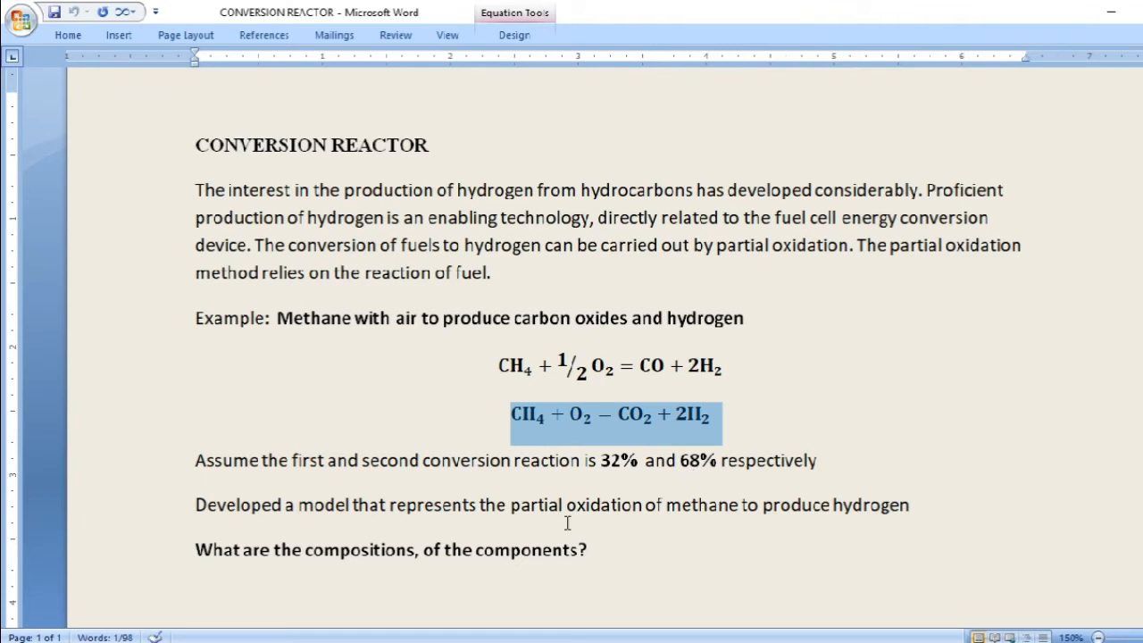
pyautogui.moveTo(571, 636)
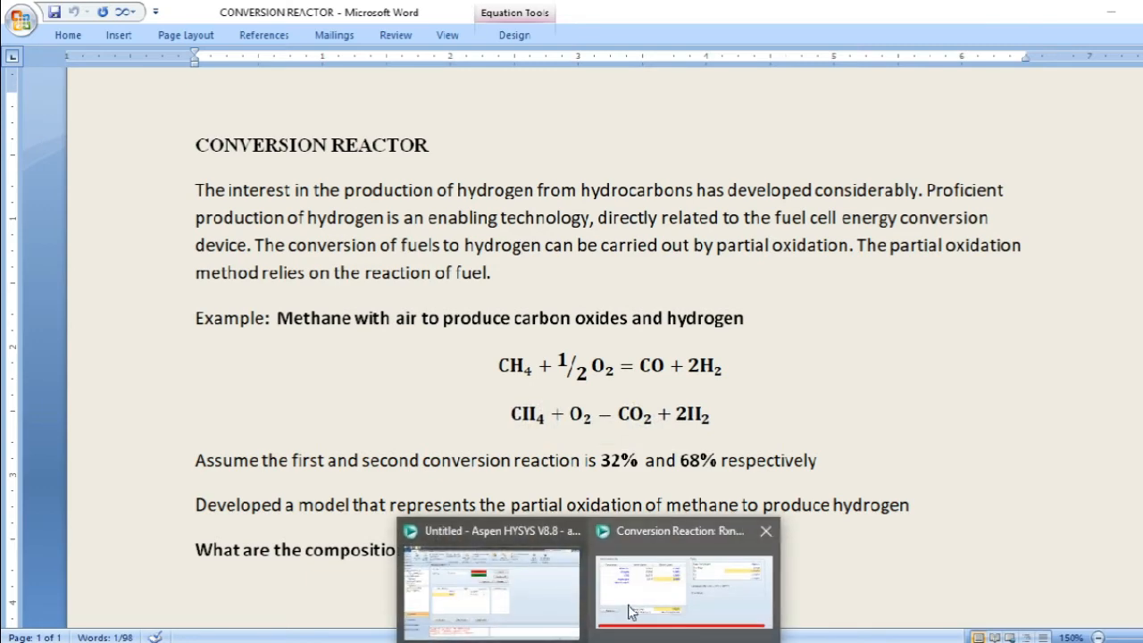
pyautogui.click(630, 606)
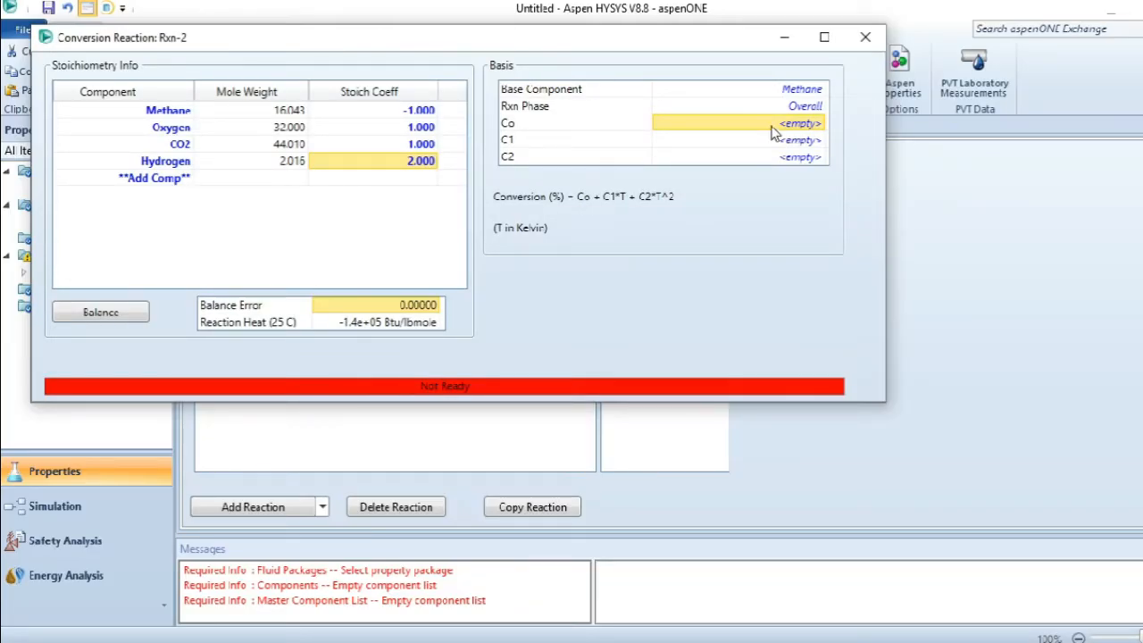
pyautogui.write('68')
pyautogui.press('Return')
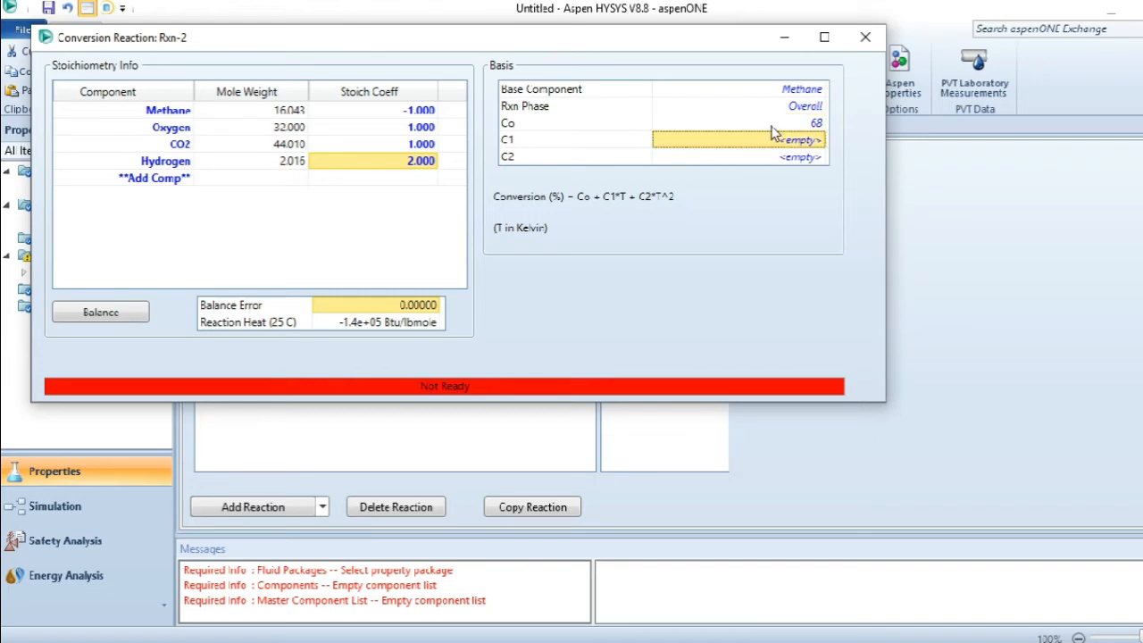
pyautogui.click(865, 37)
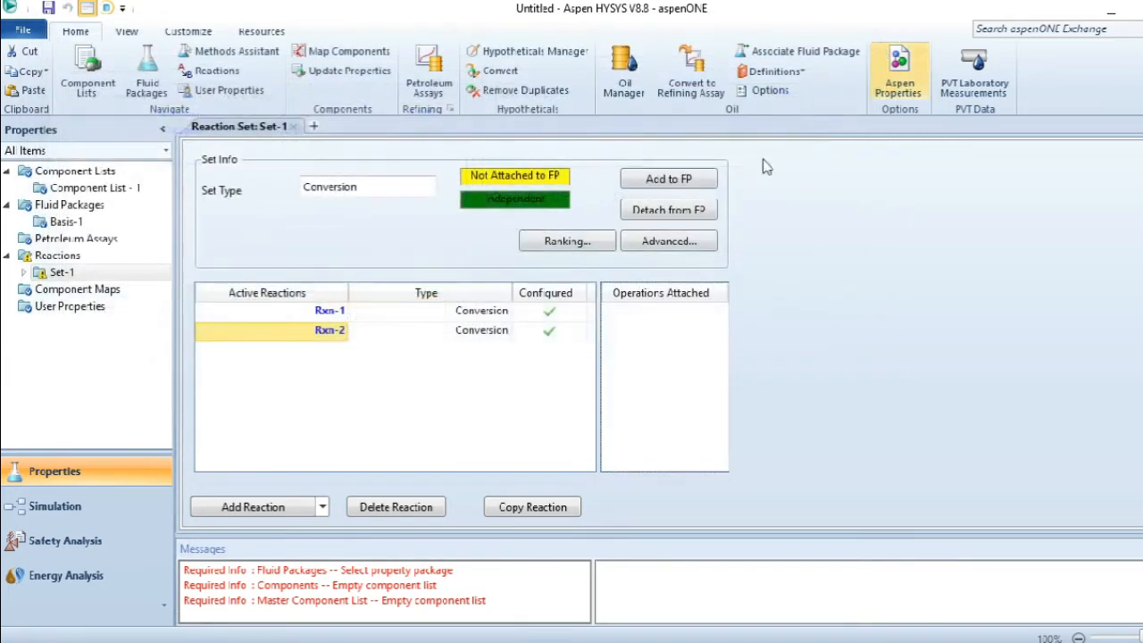
# Step: Add reaction set Set-1 to the Peng-Robinson fluid package Basis-1, repeating the addition with Rxn-1 selected
pyautogui.click(661, 183)
pyautogui.click(647, 212)
pyautogui.click(593, 454)
pyautogui.click(331, 314)
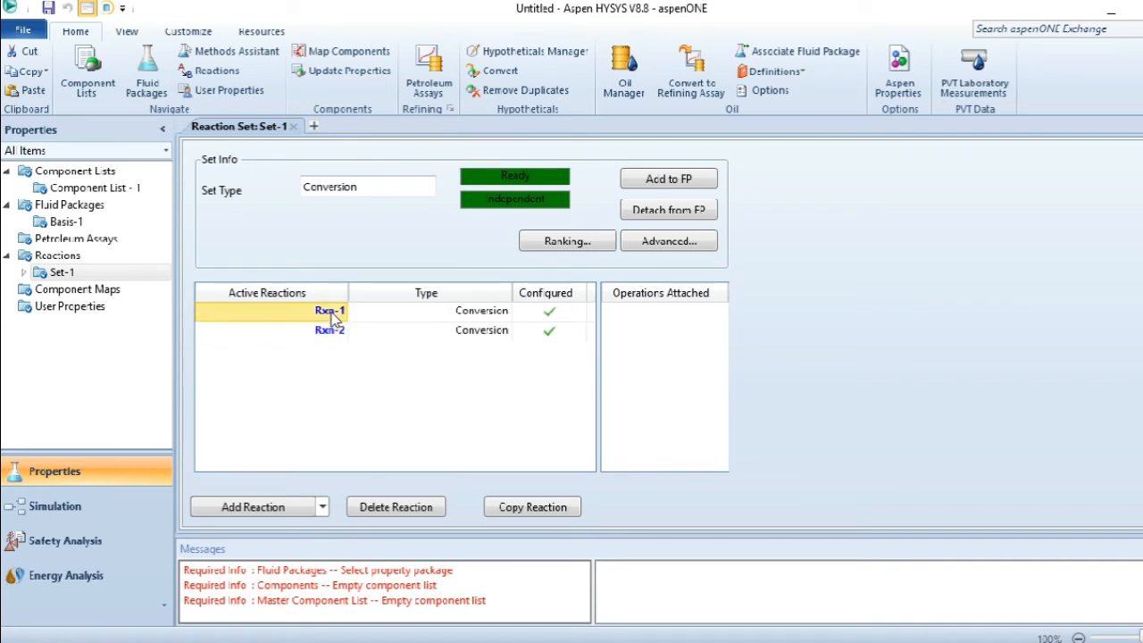
pyautogui.click(677, 181)
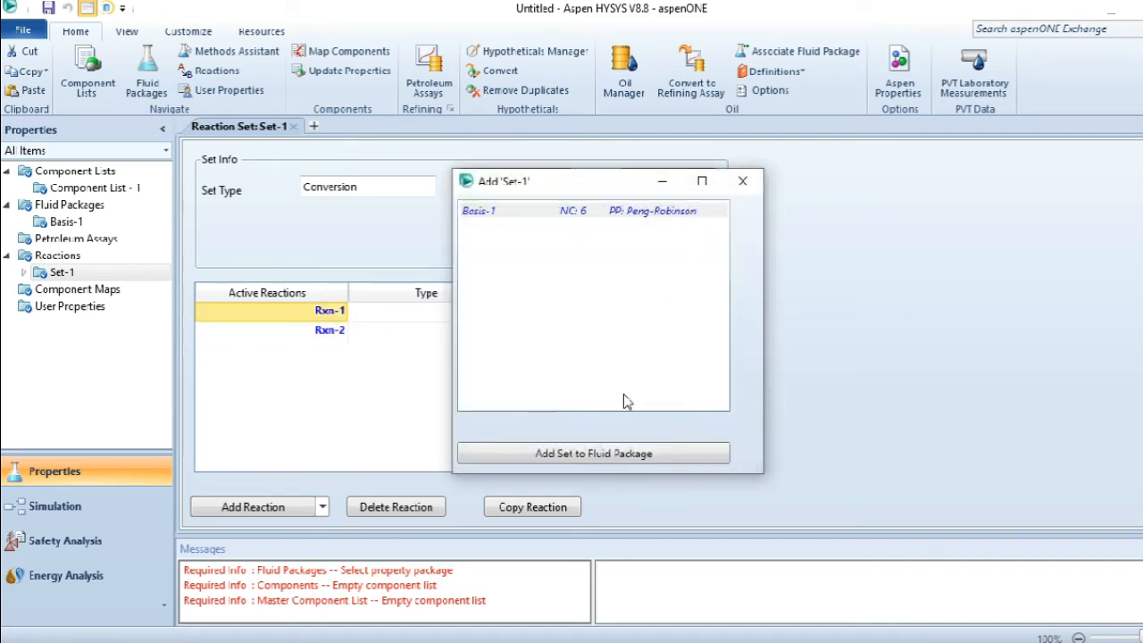
pyautogui.click(645, 210)
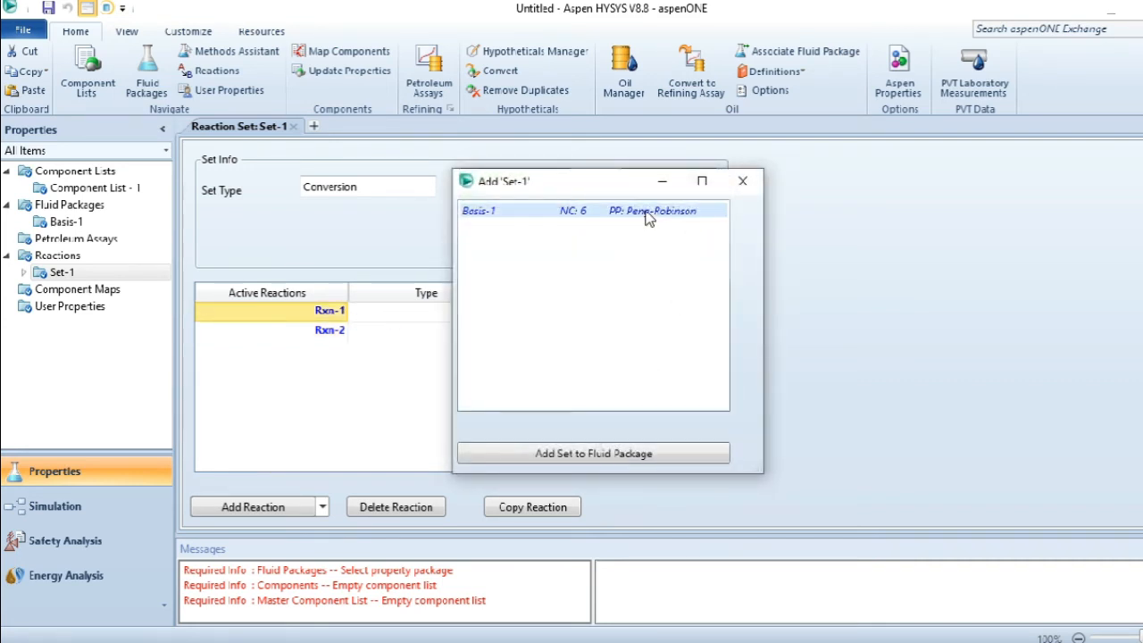
pyautogui.click(563, 455)
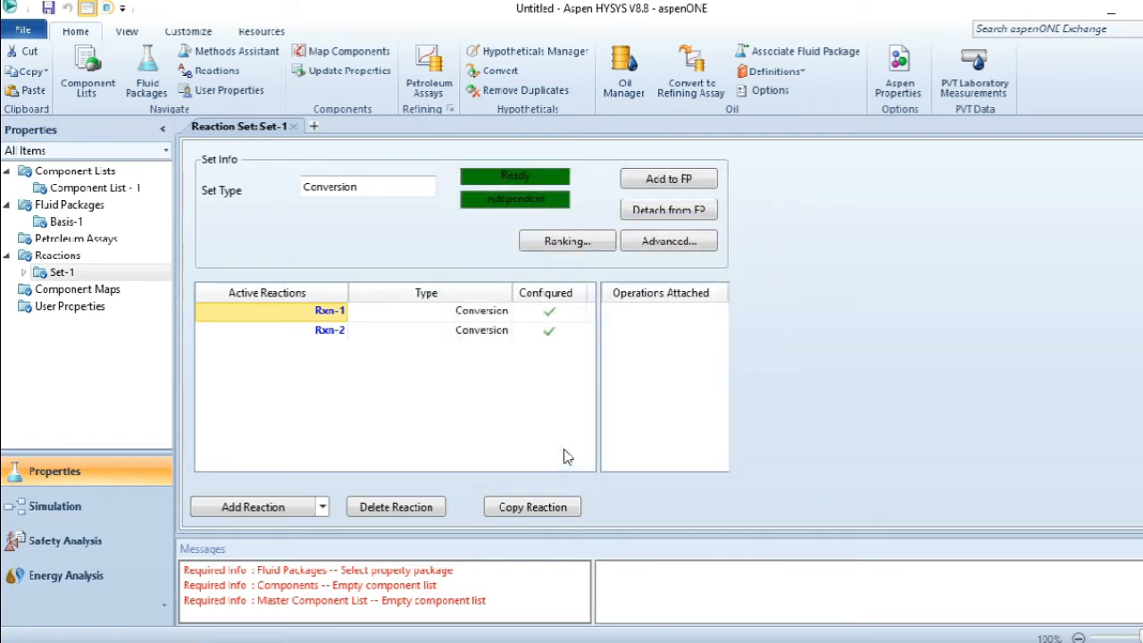
# Step: Enter the simulation environment and place two material streams on the flowsheet, one above the other
pyautogui.click(111, 509)
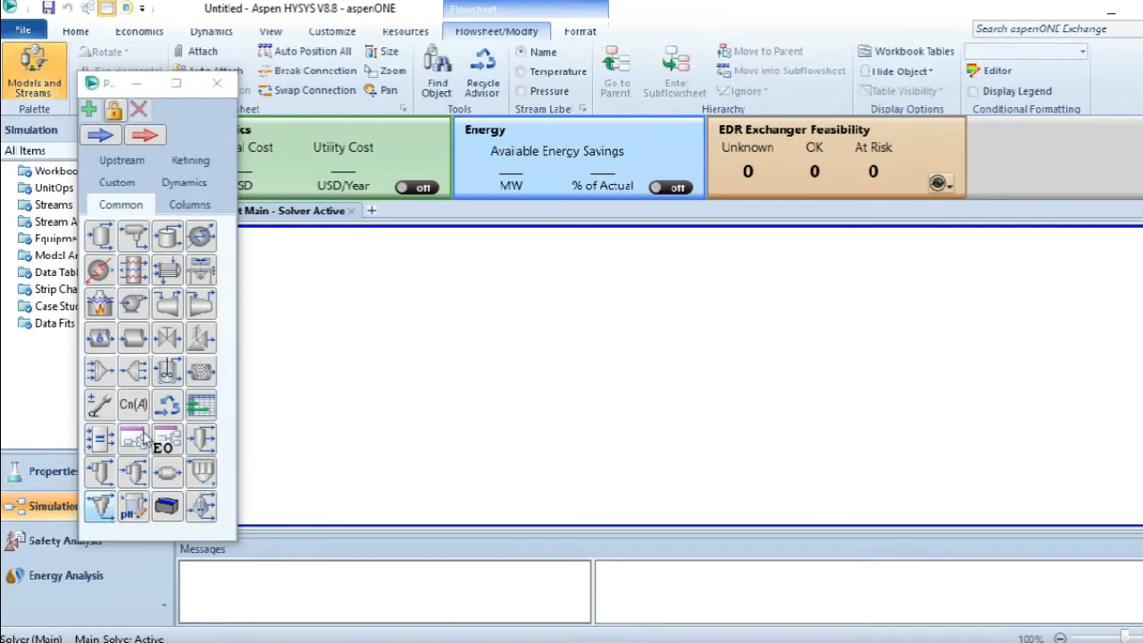
pyautogui.moveTo(100, 134); pyautogui.dragTo(390, 273)
pyautogui.moveTo(98, 136); pyautogui.dragTo(406, 382)
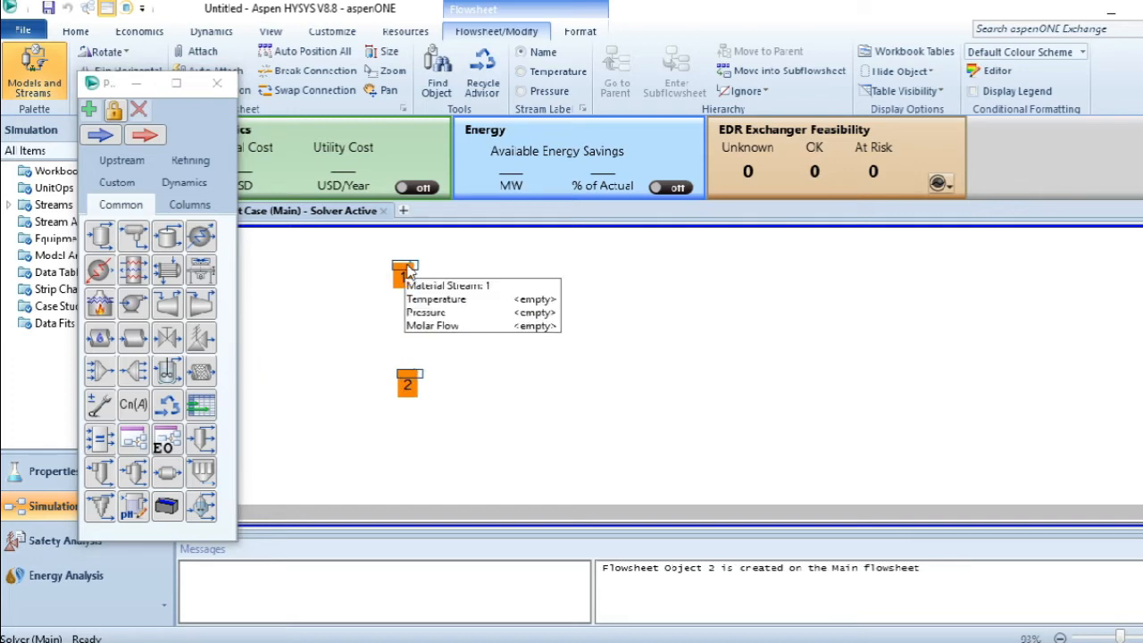
# Step: Open the upper material stream, stream 1, and rename it methane
pyautogui.click(452, 283)
pyautogui.doubleClick(395, 269)
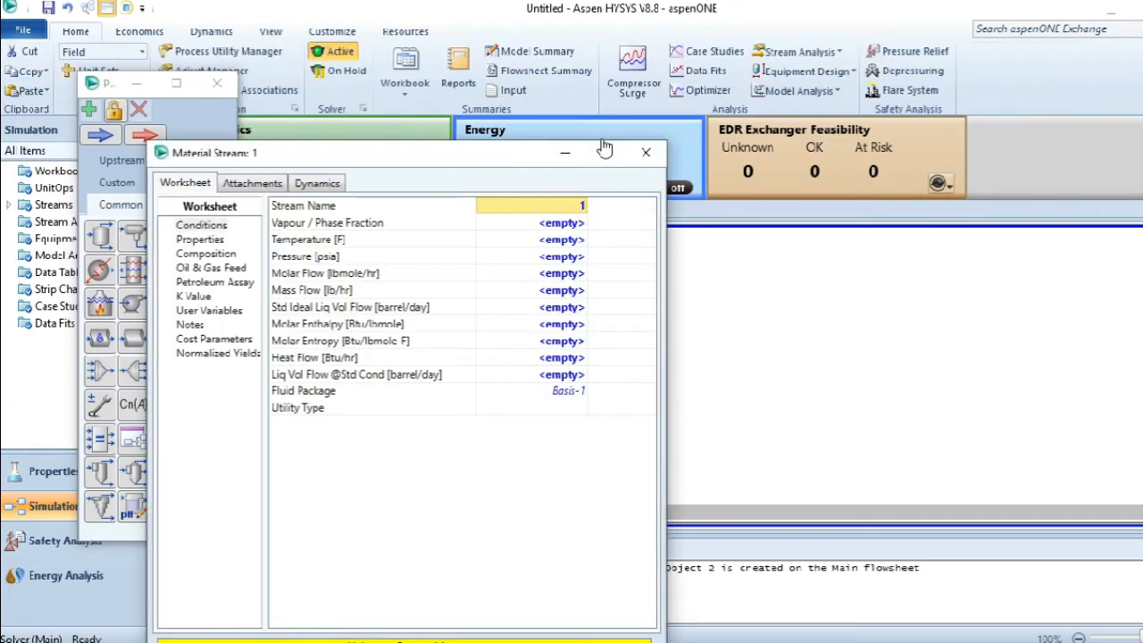
pyautogui.doubleClick(604, 146)
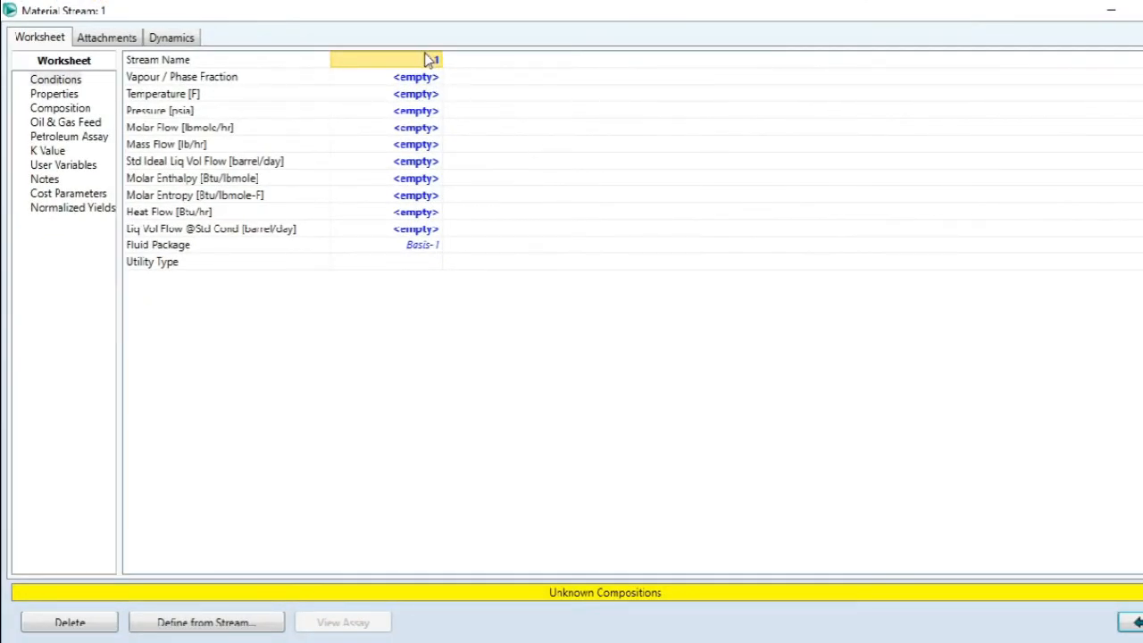
pyautogui.click(426, 55)
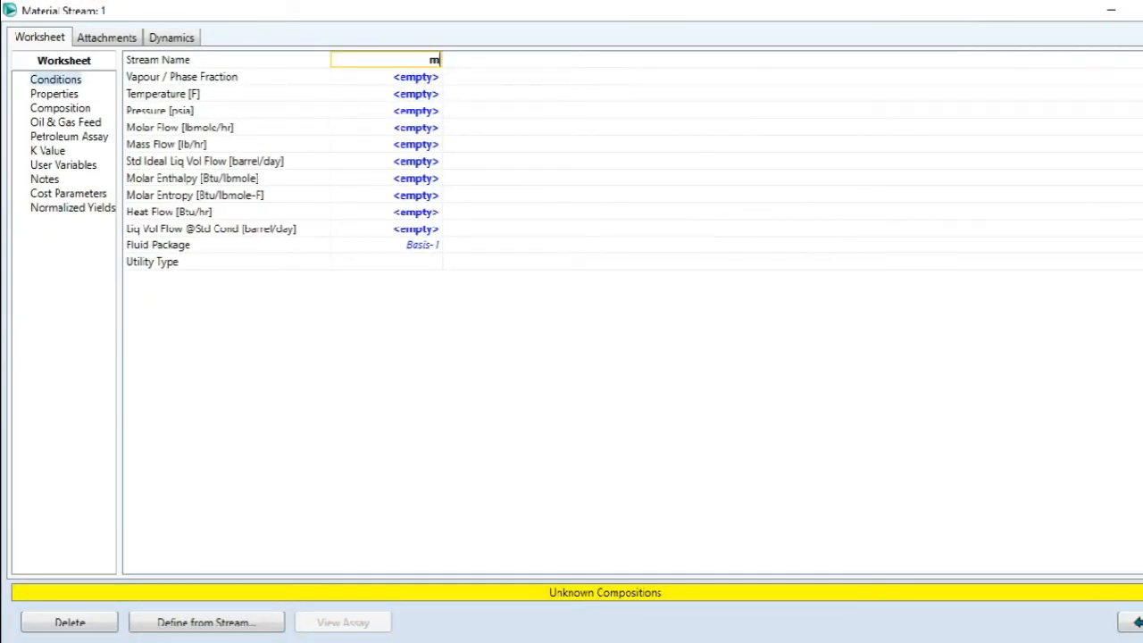
pyautogui.write('methane')
pyautogui.press('Return')
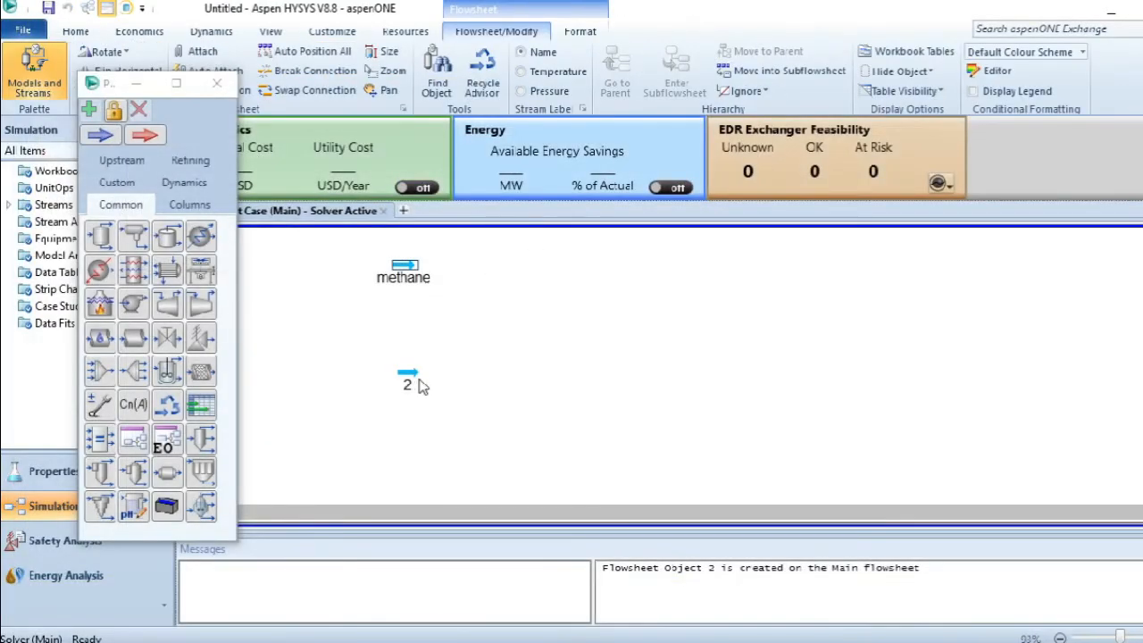
# Step: Rename the lower material stream, stream 2, as Air and close its window
pyautogui.doubleClick(407, 378)
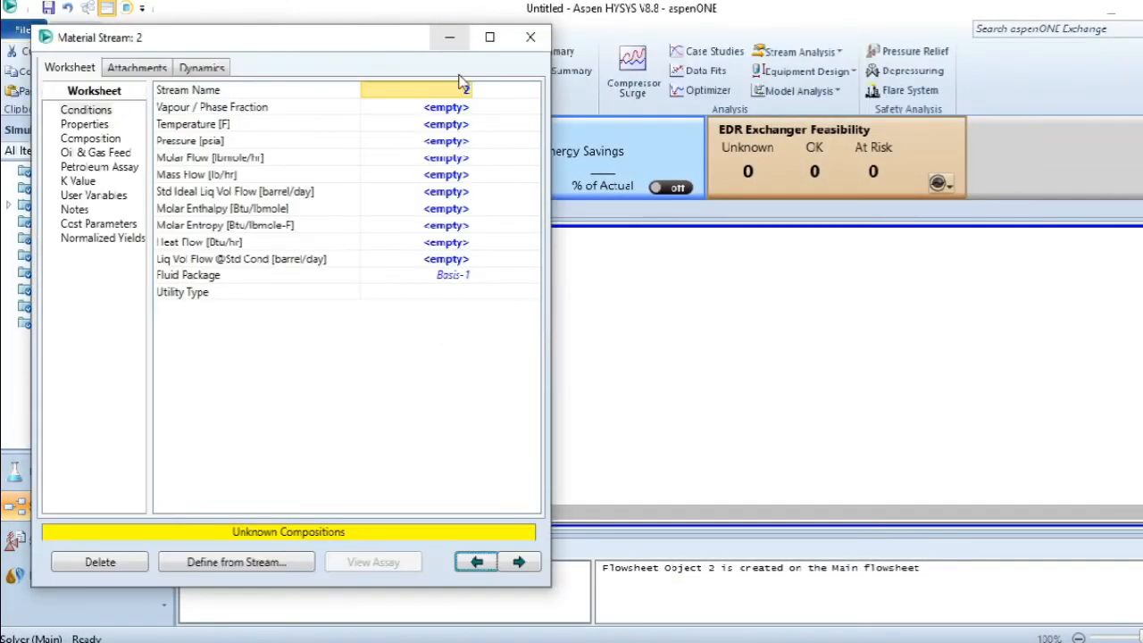
pyautogui.click(451, 93)
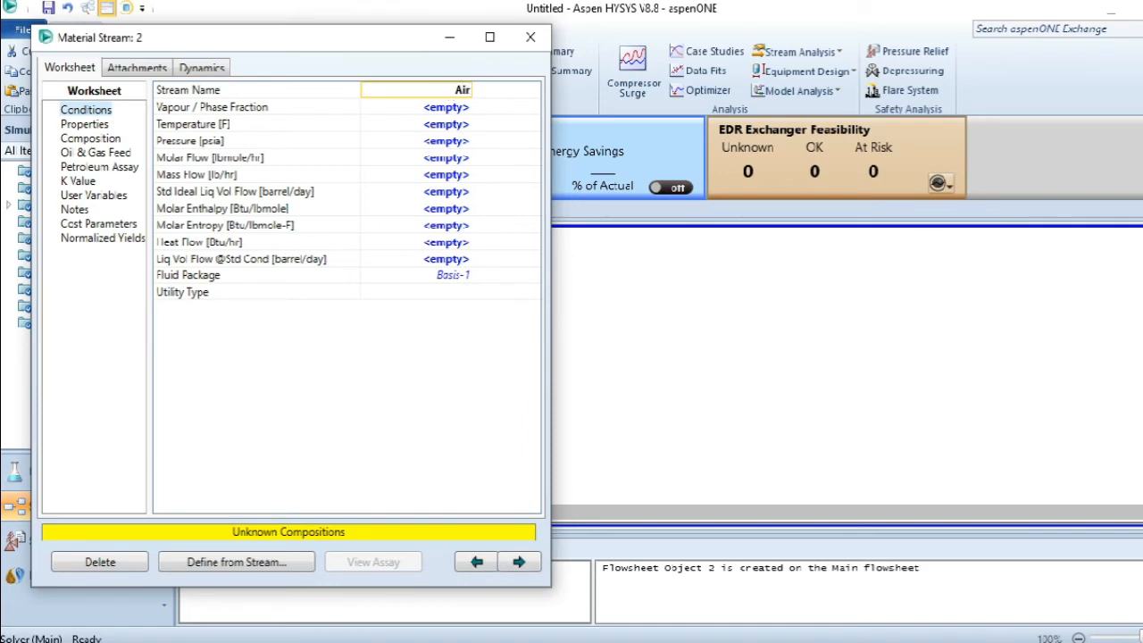
pyautogui.press('Return')
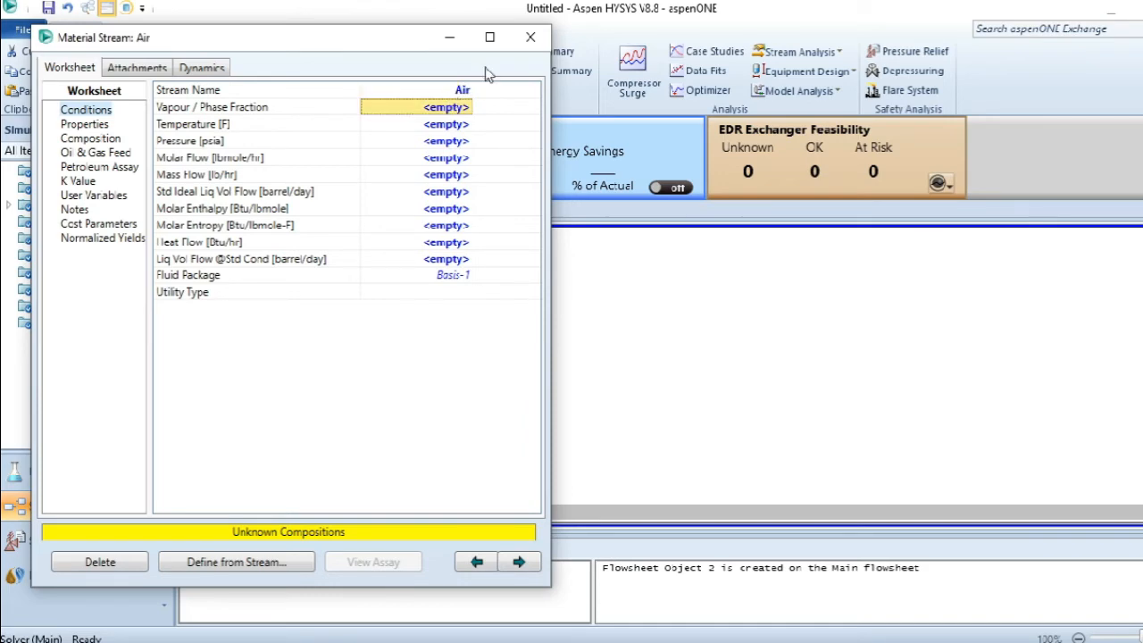
pyautogui.click(530, 36)
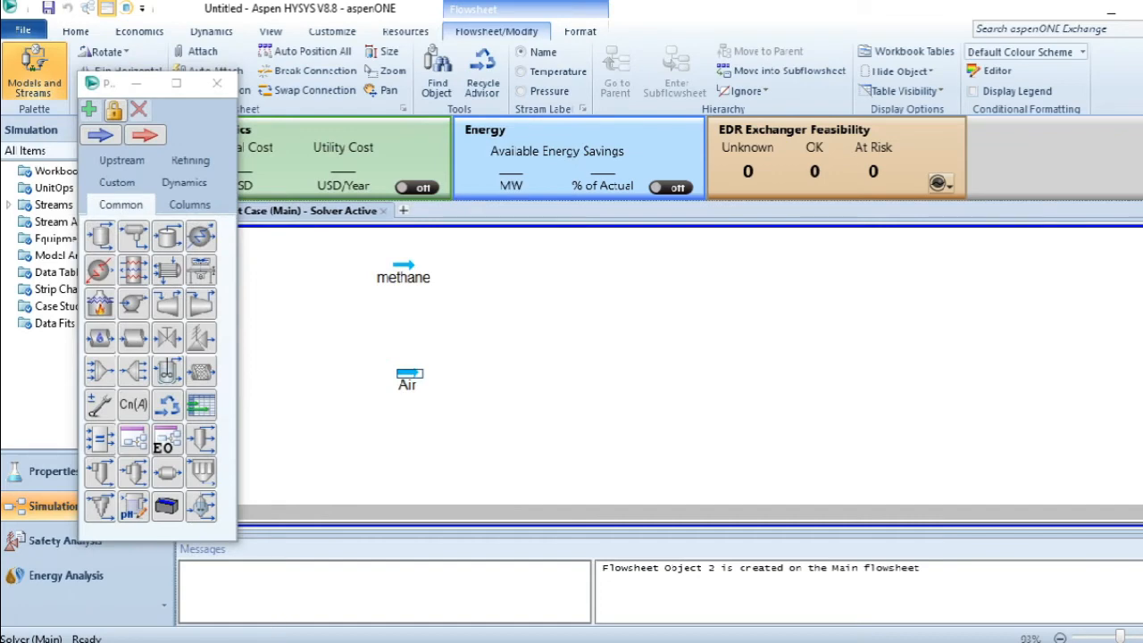
# Step: Check the methane feed data in the conversionnn Word document and set the methane stream's temperature to 50 °C in Aspen HYSYS
pyautogui.moveTo(242, 641)
pyautogui.click(357, 580)
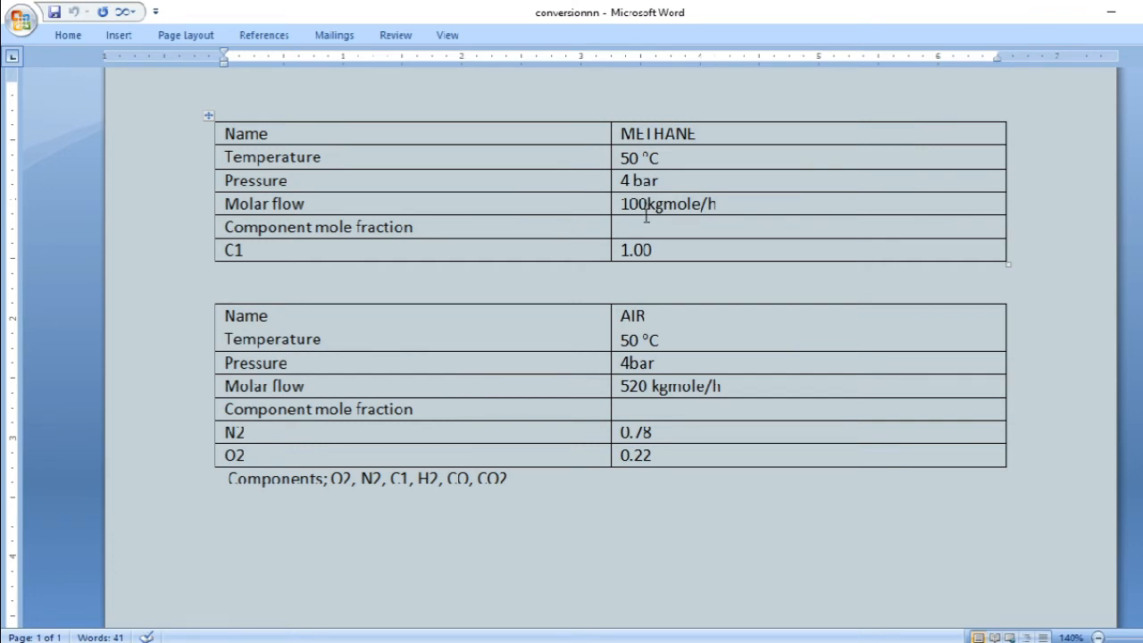
pyautogui.click(1112, 14)
pyautogui.doubleClick(400, 273)
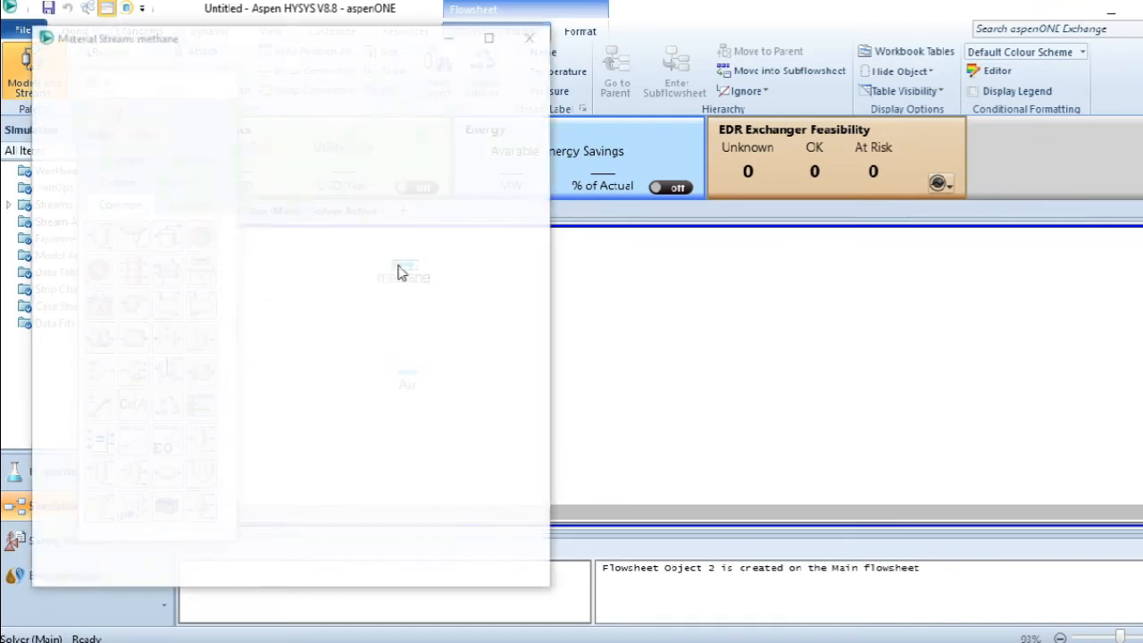
pyautogui.click(440, 128)
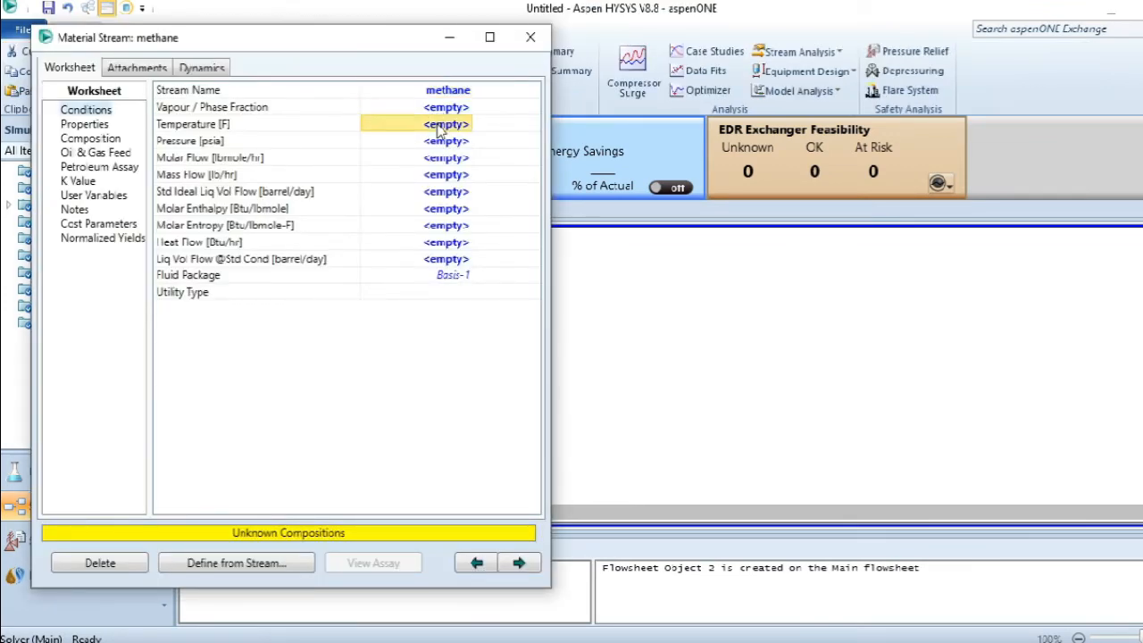
pyautogui.write('59')
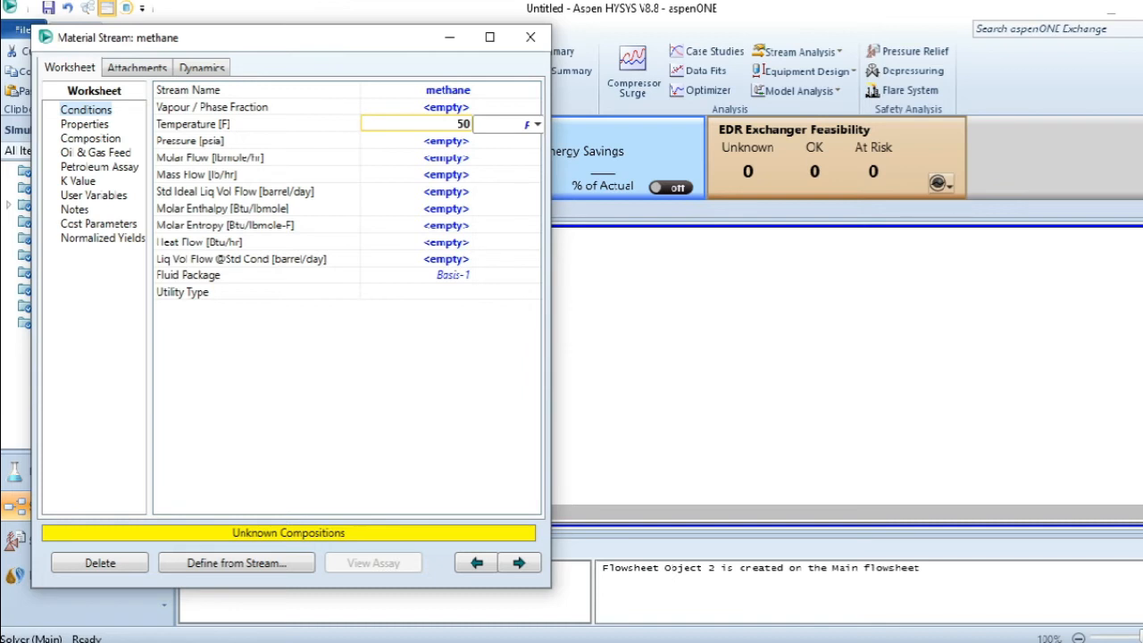
pyautogui.click(536, 126)
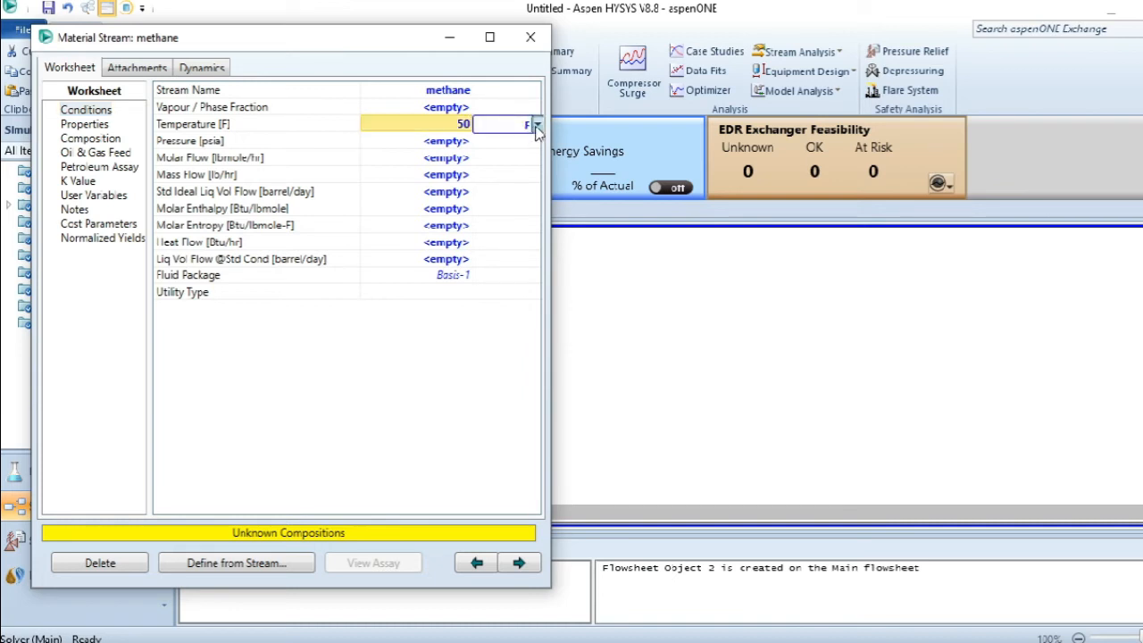
pyautogui.click(486, 149)
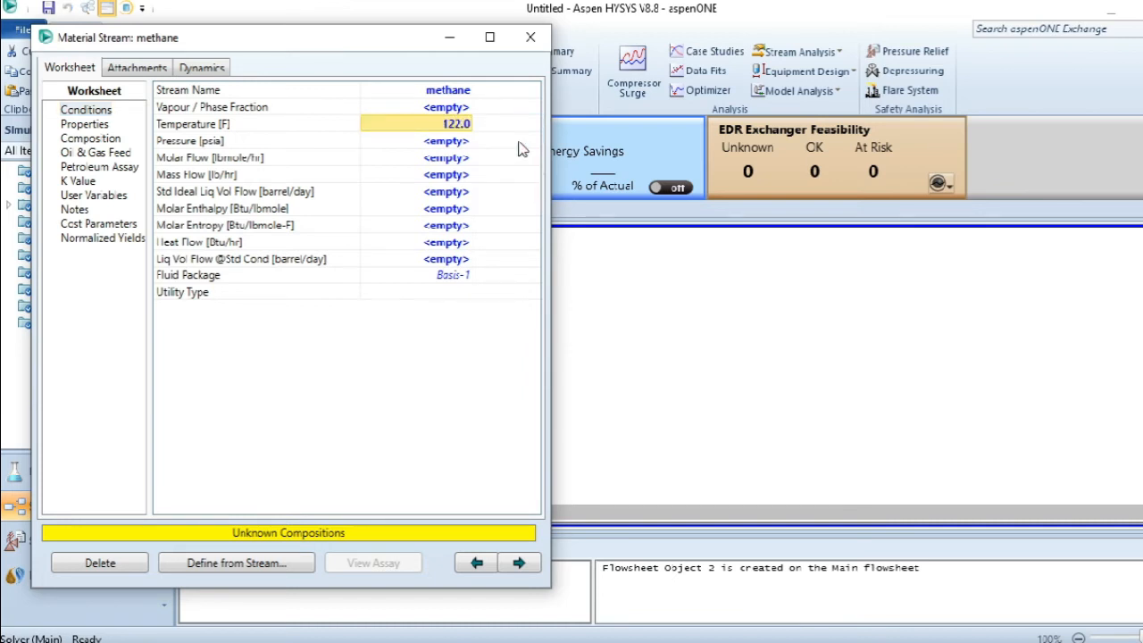
# Step: Set the methane stream's pressure to 4 bar
pyautogui.click(449, 143)
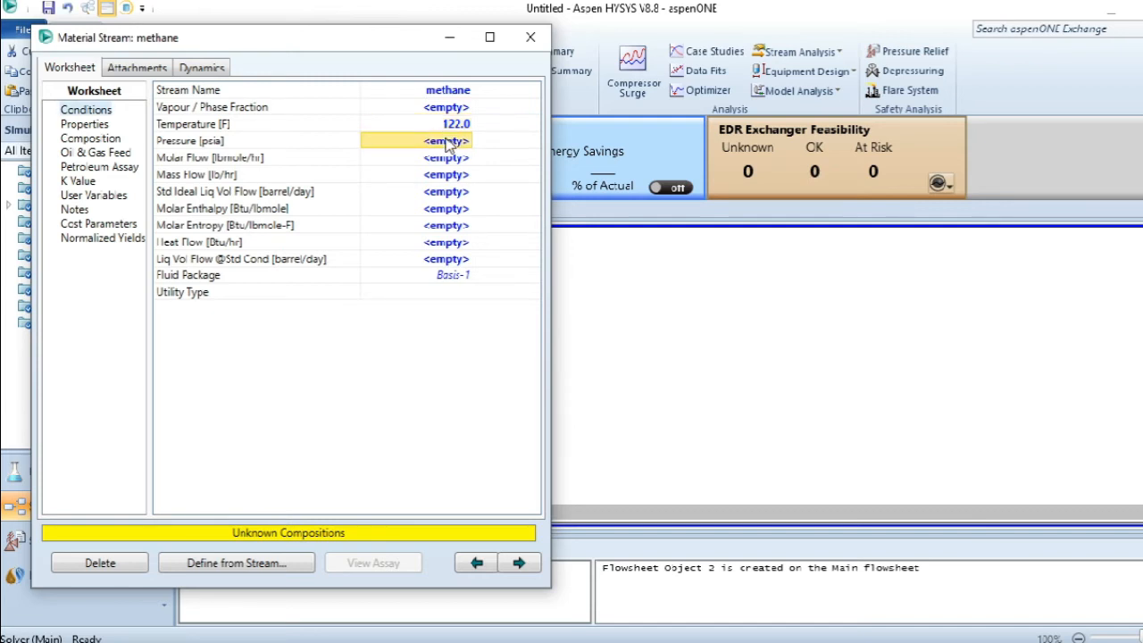
pyautogui.click(449, 143)
pyautogui.write('4')
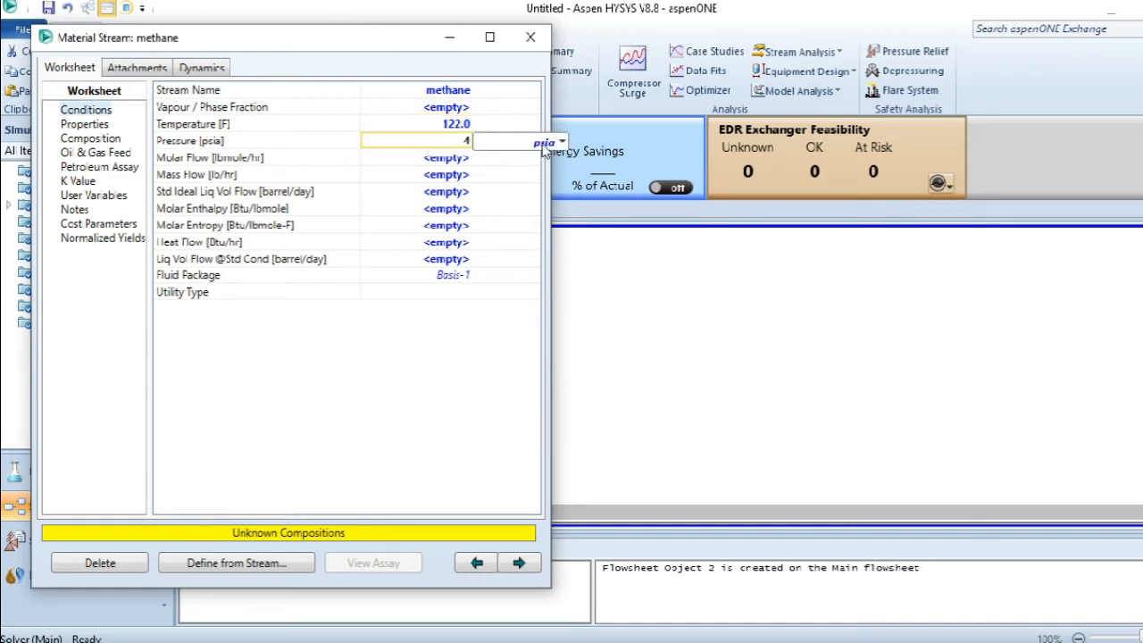
pyautogui.click(562, 143)
pyautogui.click(565, 178)
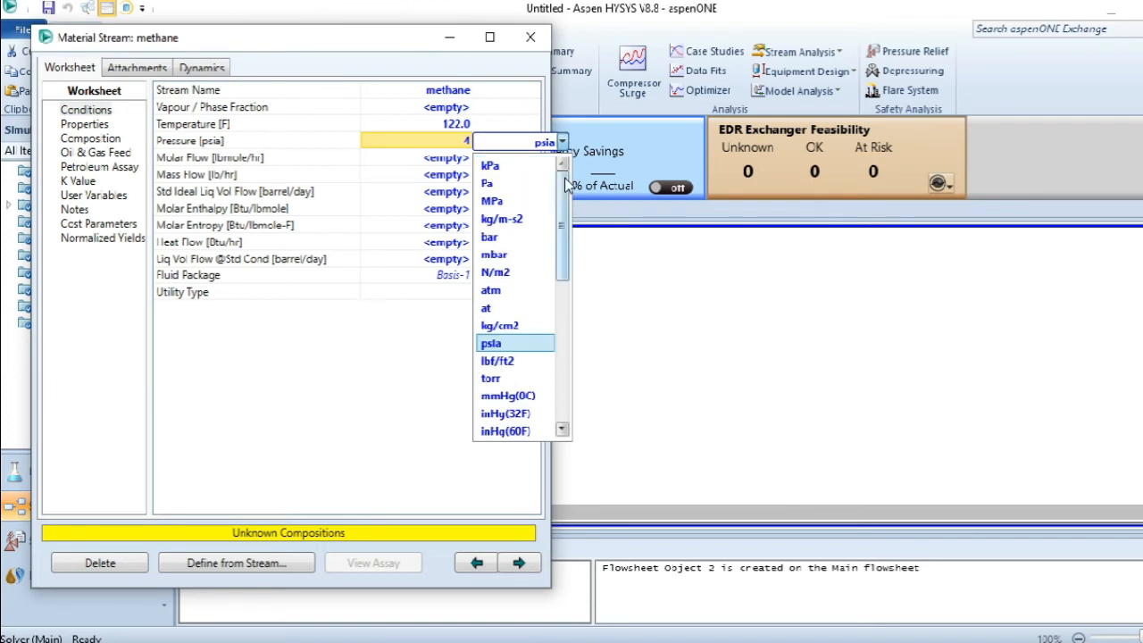
pyautogui.click(500, 236)
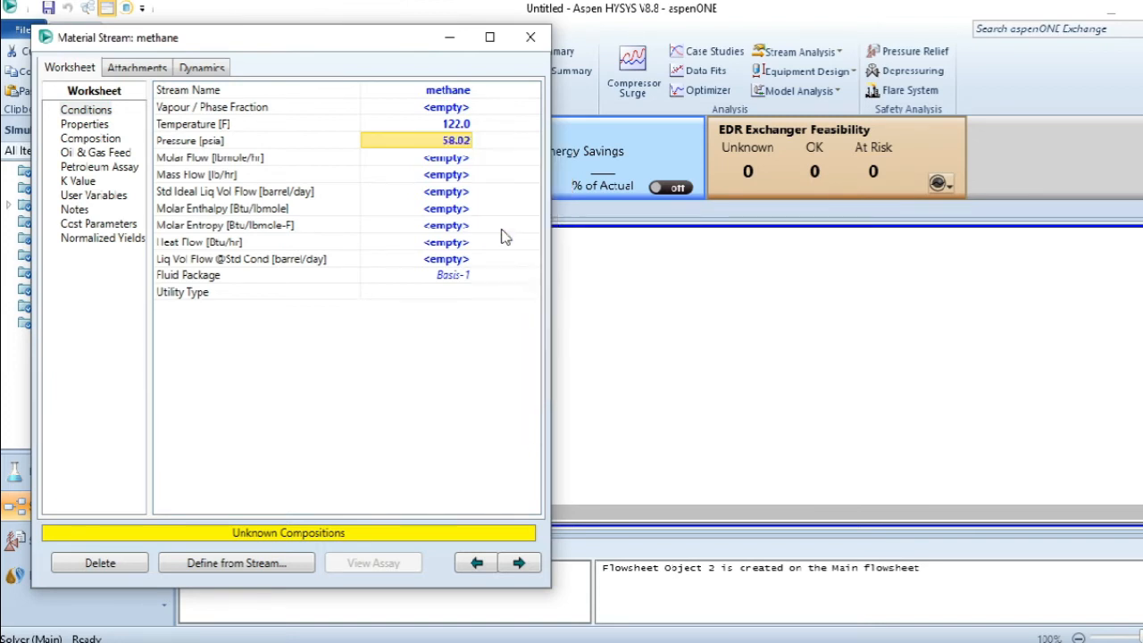
# Step: Set the methane stream's molar flow to 100 kgmole/h
pyautogui.click(445, 161)
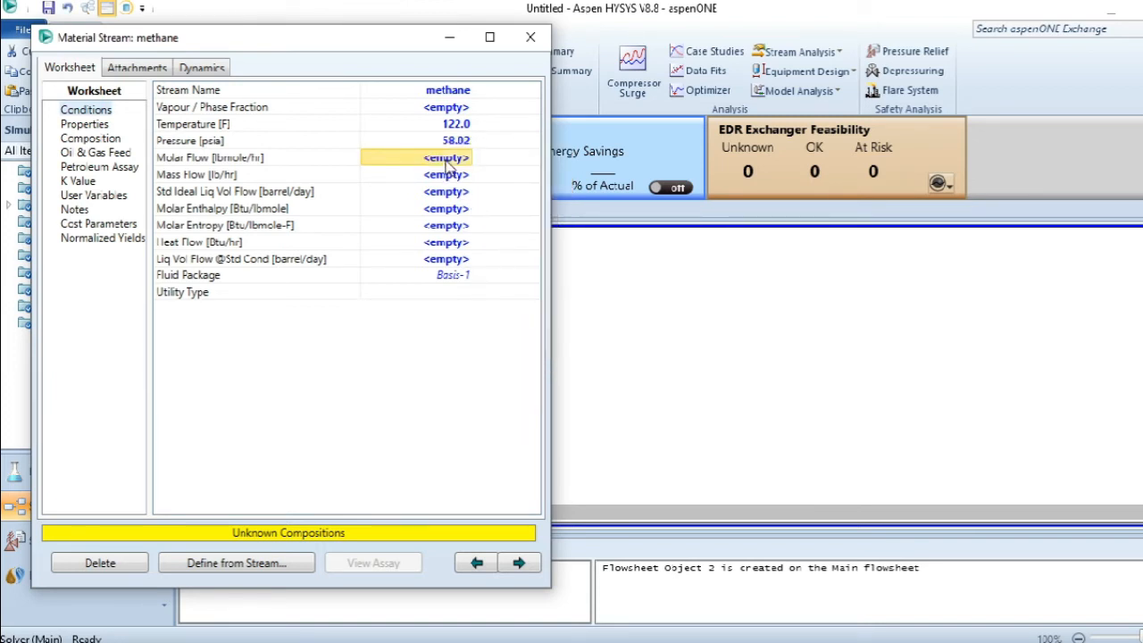
pyautogui.write('100')
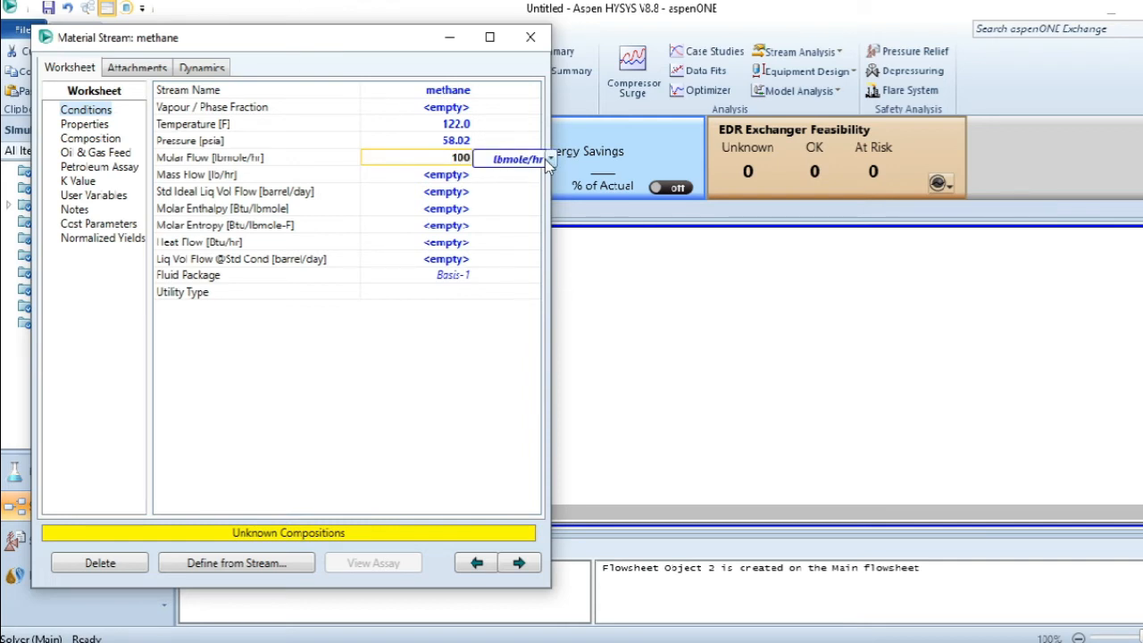
pyautogui.click(550, 159)
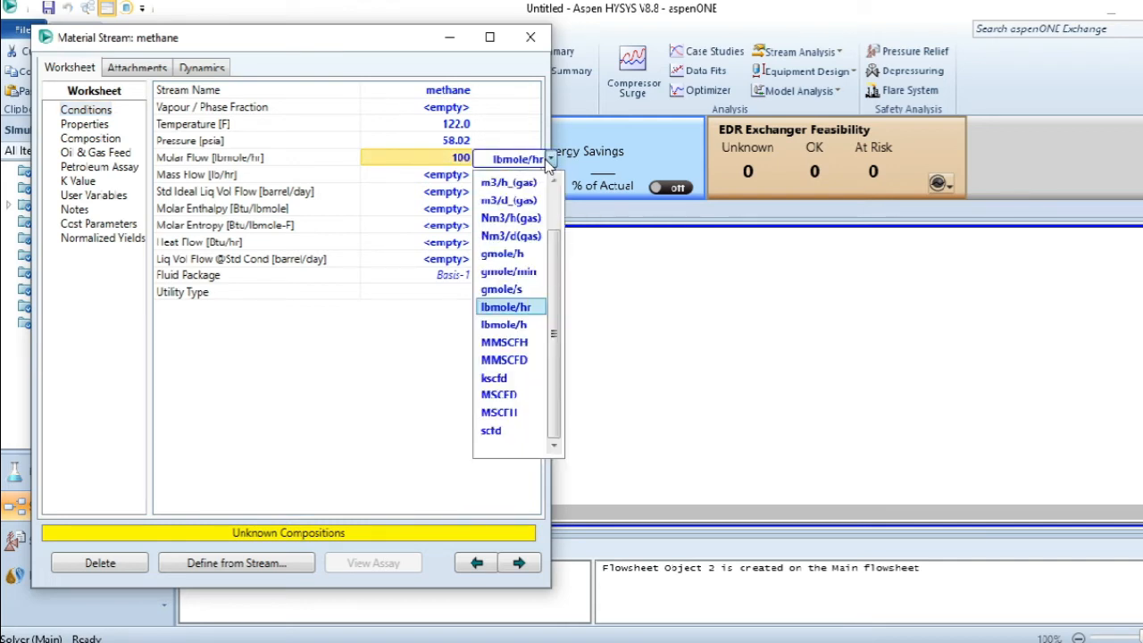
pyautogui.scroll(1, 555, 192)
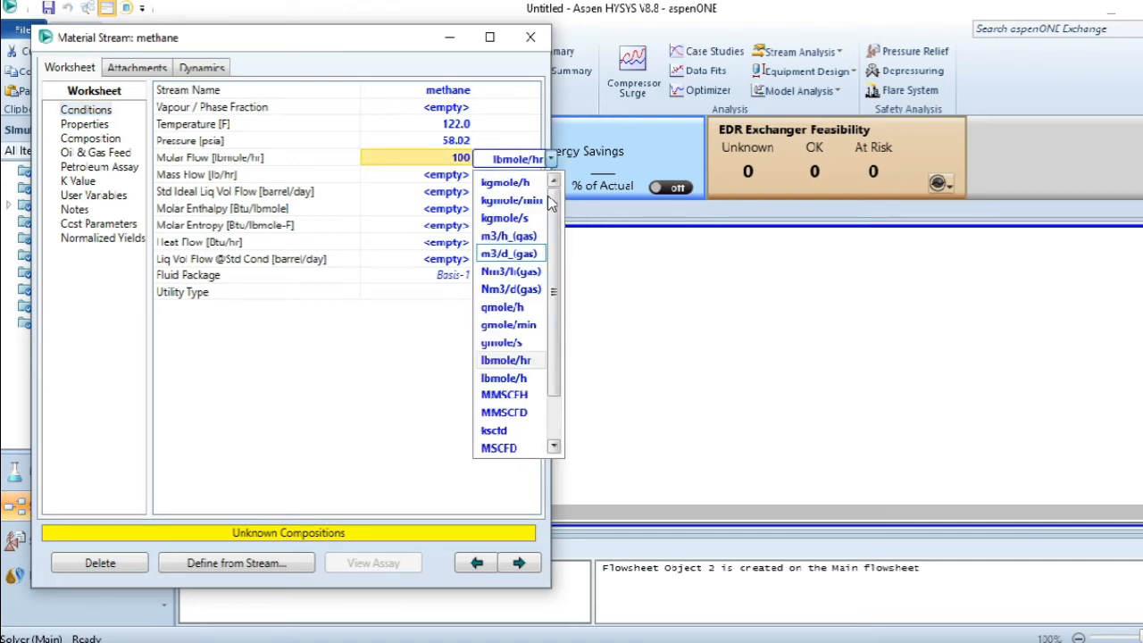
pyautogui.click(502, 182)
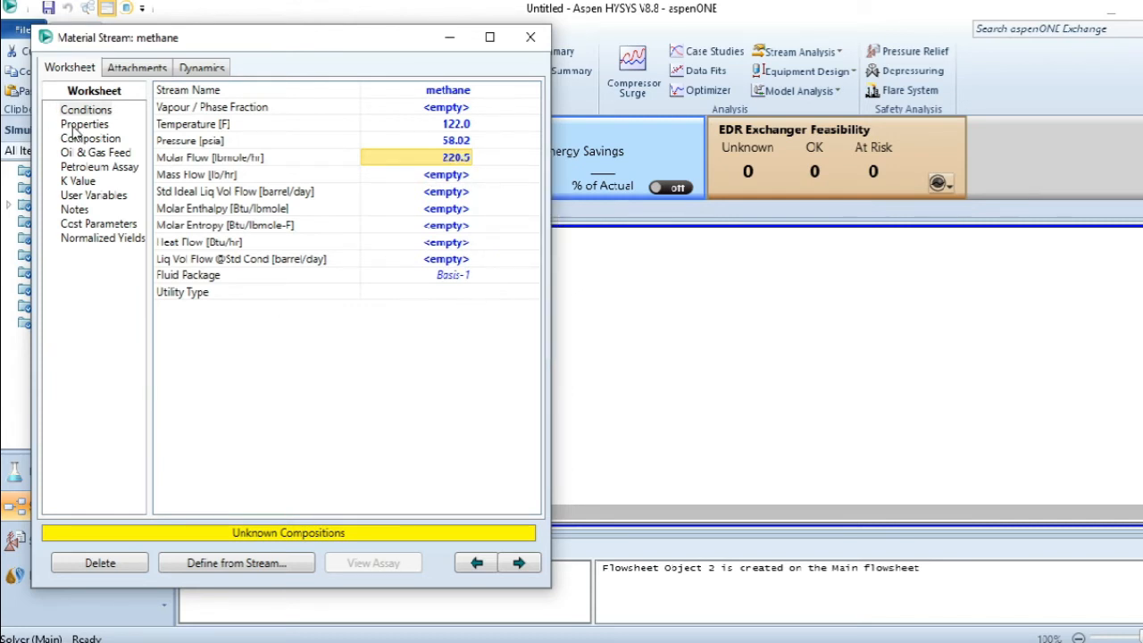
# Step: Set the methane stream's composition to a Methane mole fraction of 1 and close the stream
pyautogui.click(100, 144)
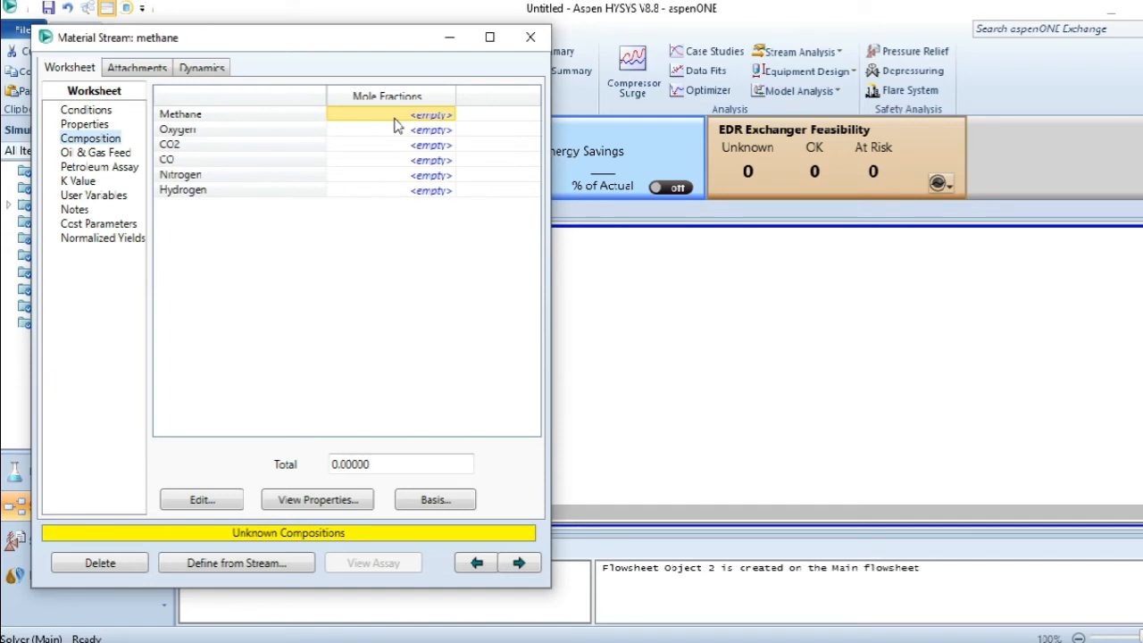
pyautogui.write('1')
pyautogui.press('Return')
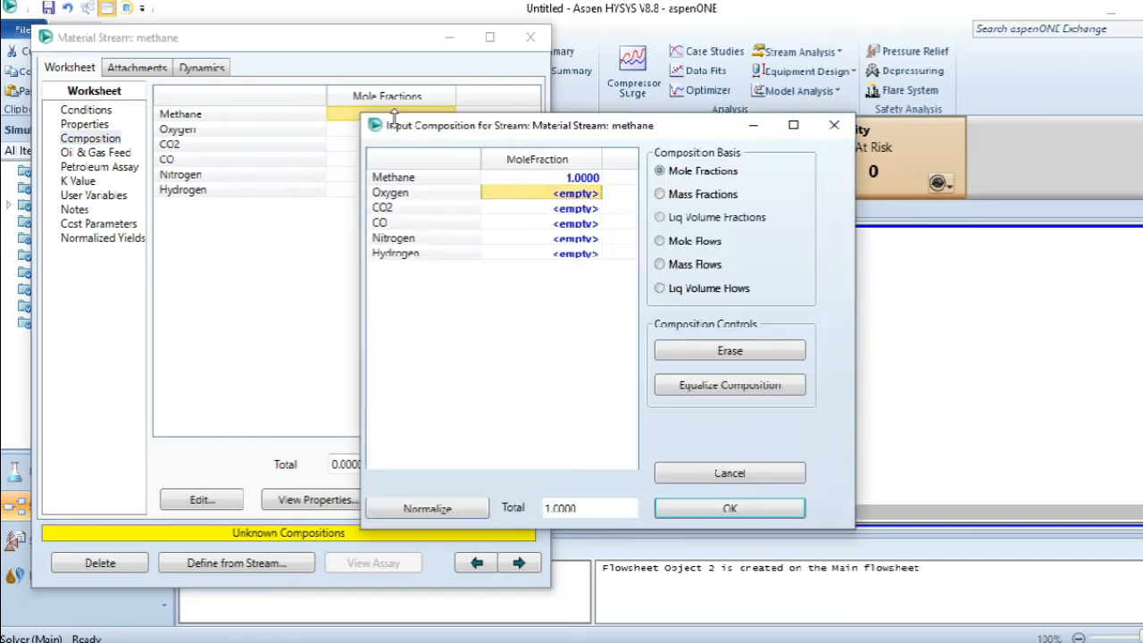
pyautogui.click(727, 507)
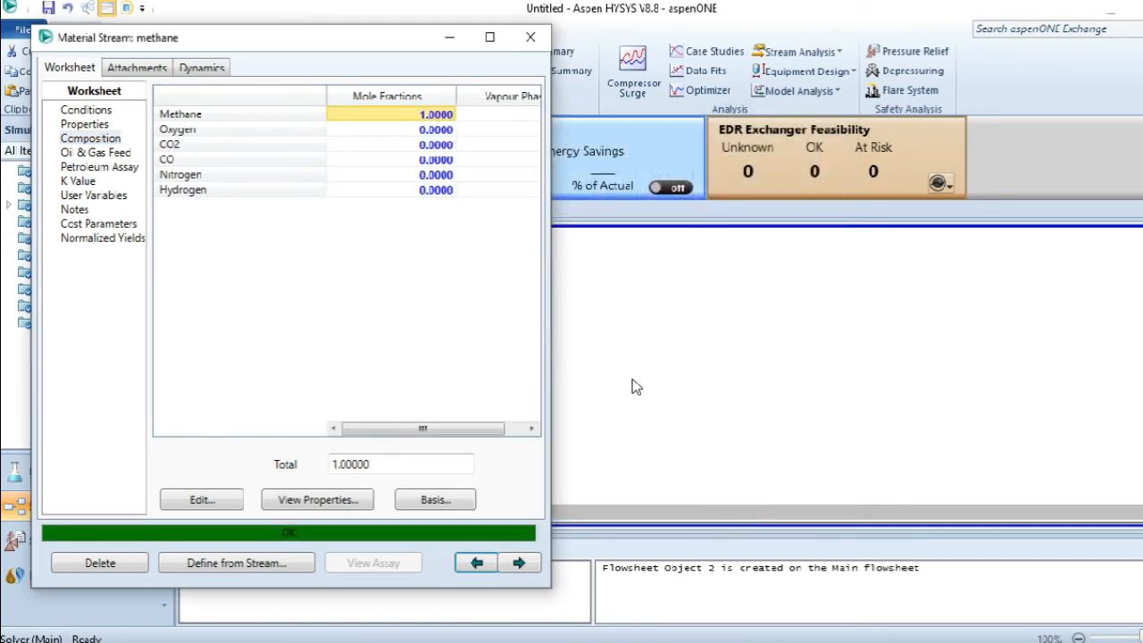
pyautogui.click(528, 40)
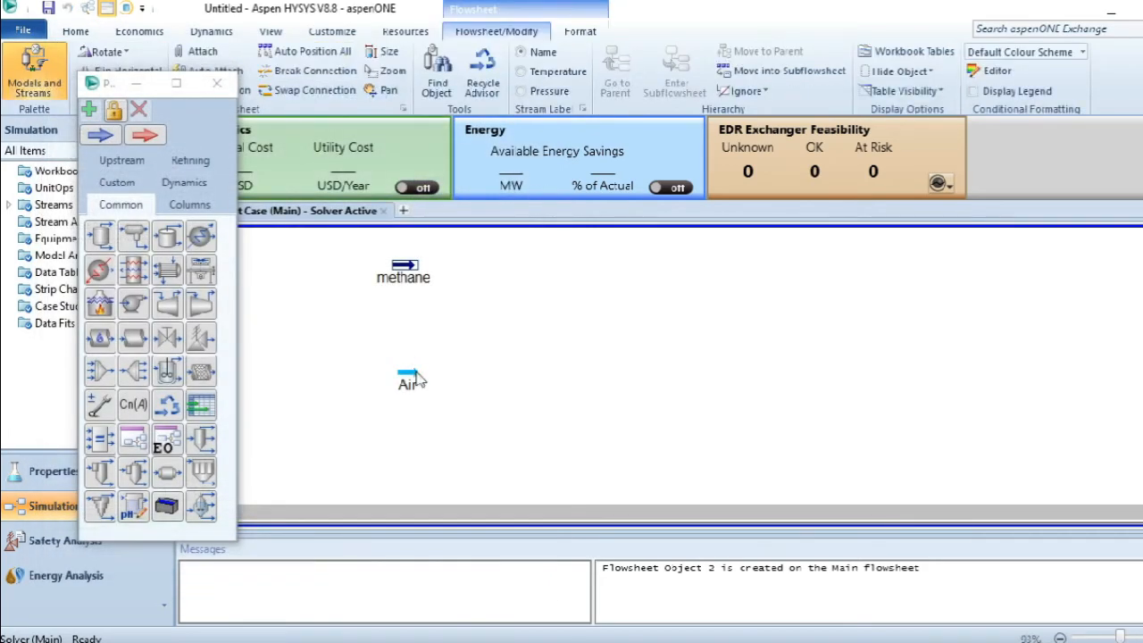
# Step: Open the Air stream's conditions in a maximized window and check the air feed data in the conversionnn Word document
pyautogui.doubleClick(414, 378)
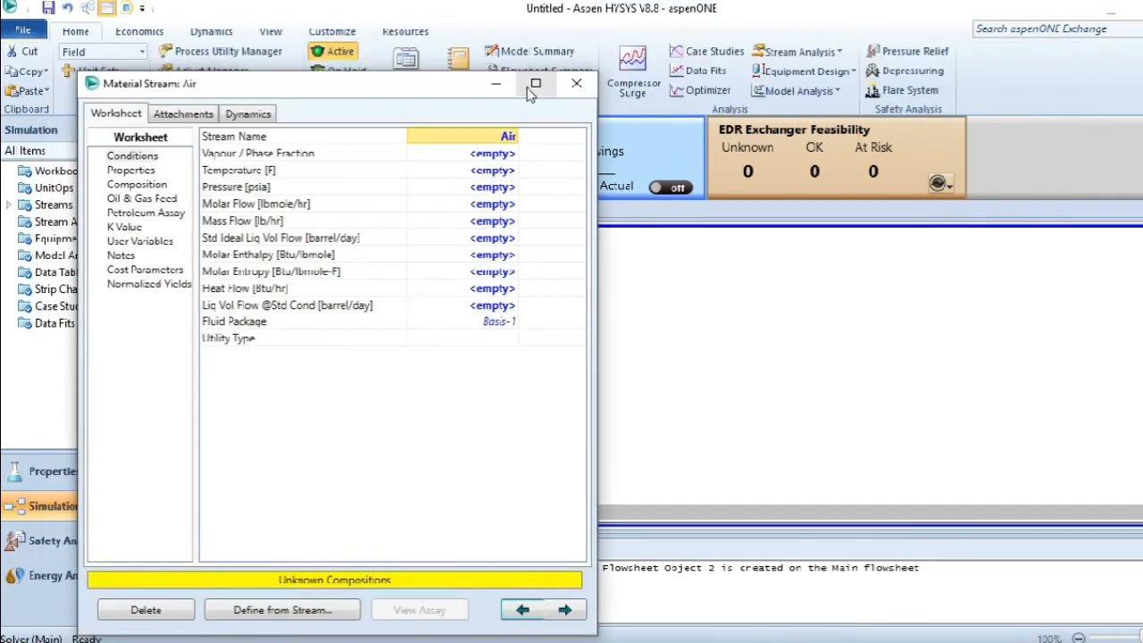
pyautogui.click(534, 84)
pyautogui.click(418, 81)
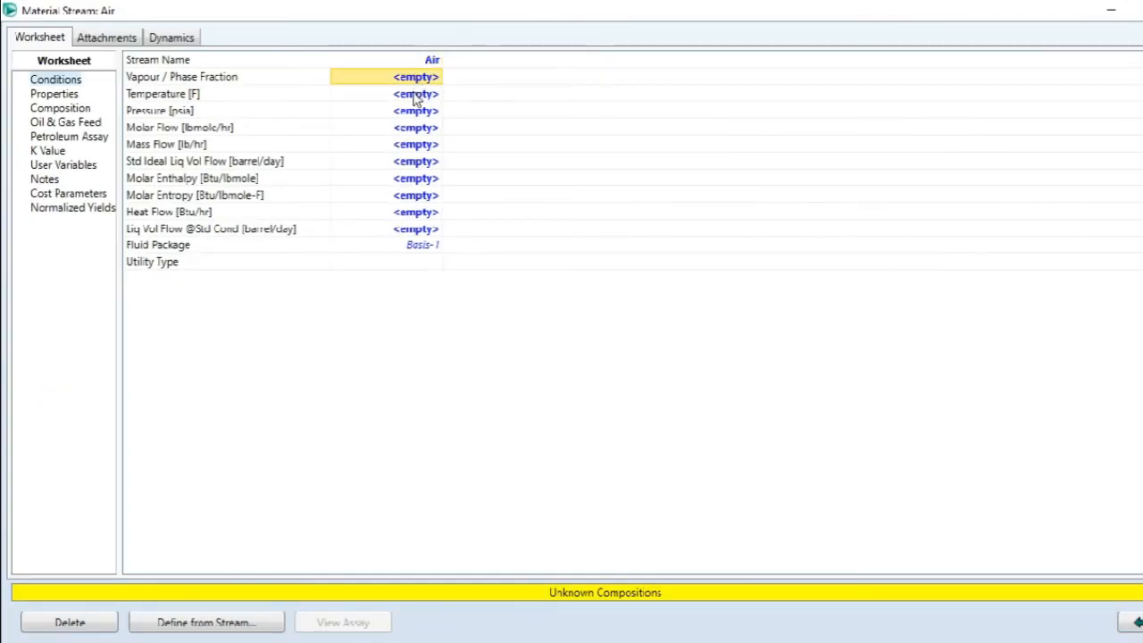
pyautogui.click(414, 96)
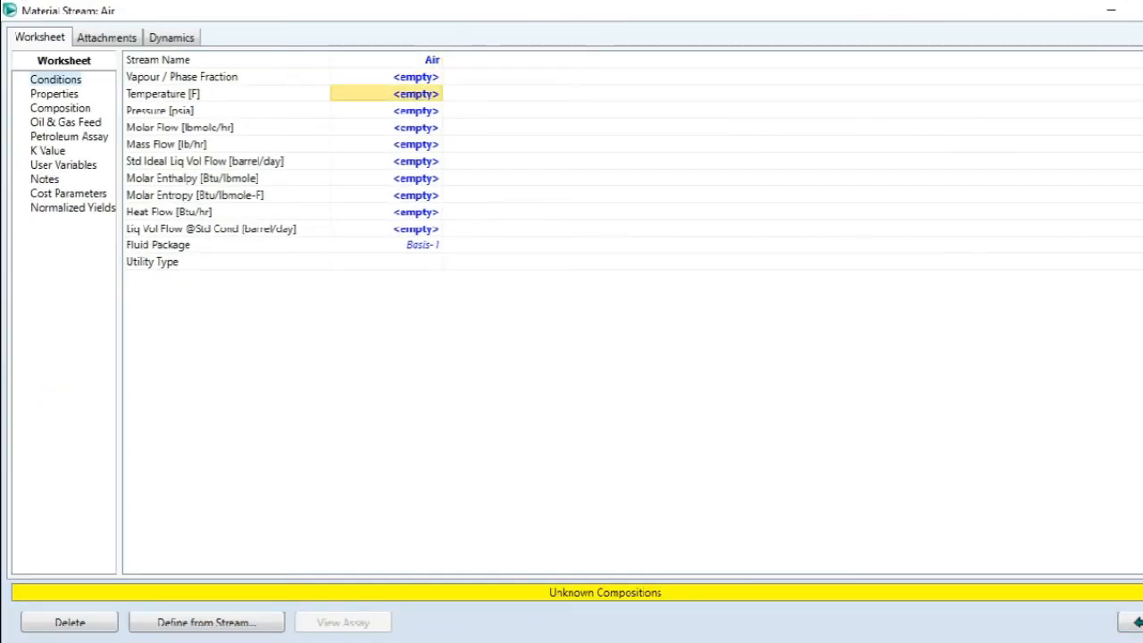
pyautogui.moveTo(239, 639)
pyautogui.click(314, 620)
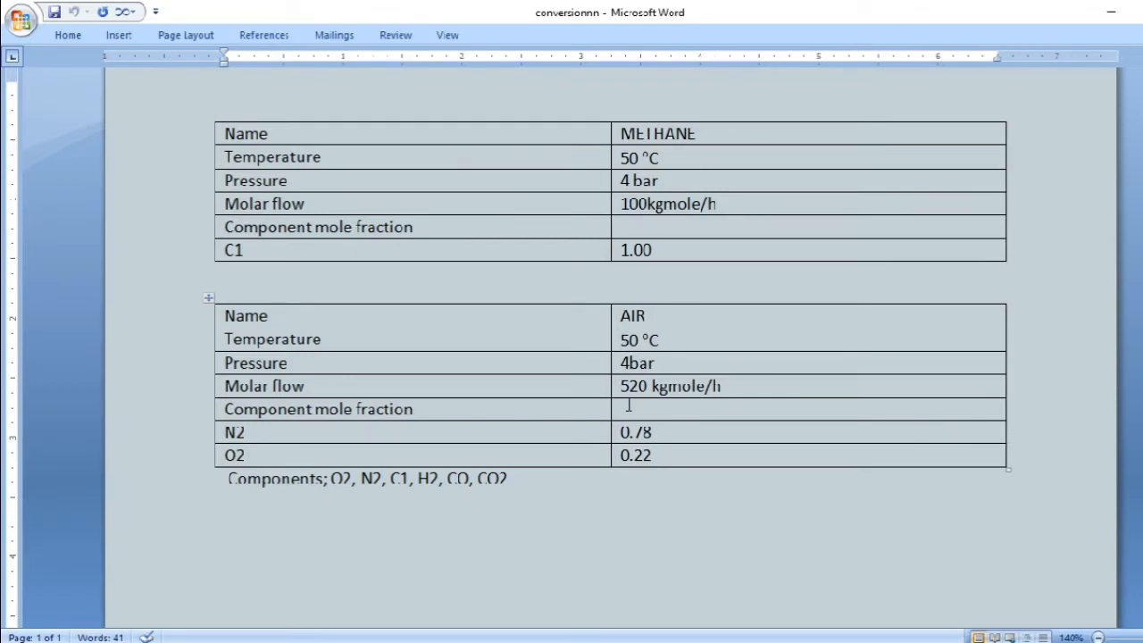
pyautogui.click(1107, 9)
# Step: Set the Air stream's temperature to 50 °C in Aspen HYSYS
pyautogui.click(417, 110)
pyautogui.moveTo(417, 107); pyautogui.dragTo(417, 96)
pyautogui.click(417, 94)
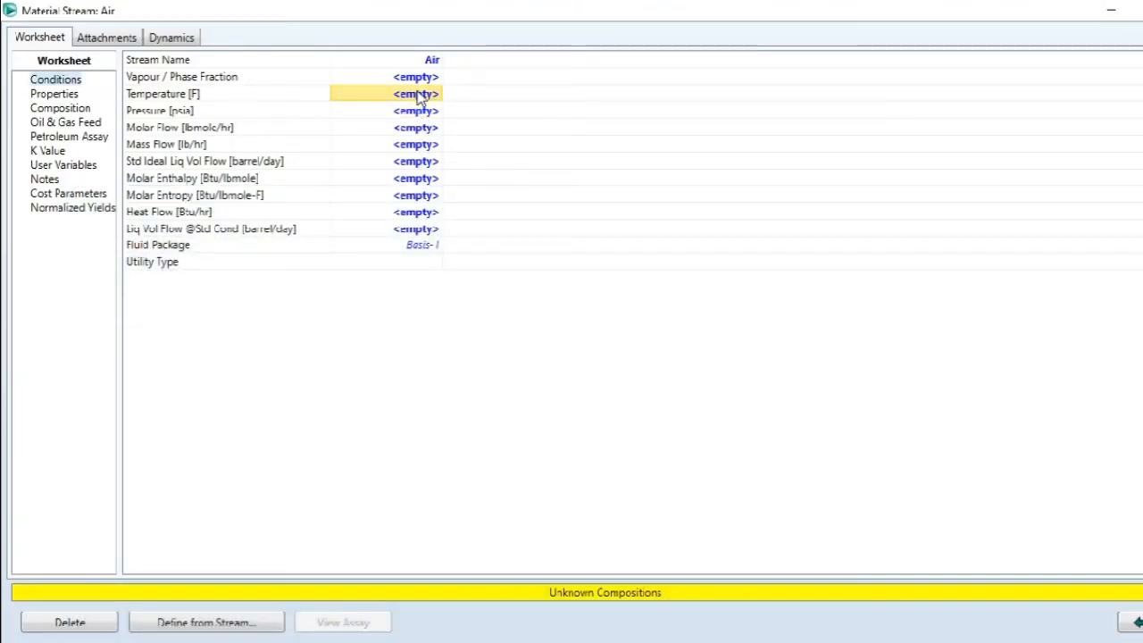
pyautogui.write('50')
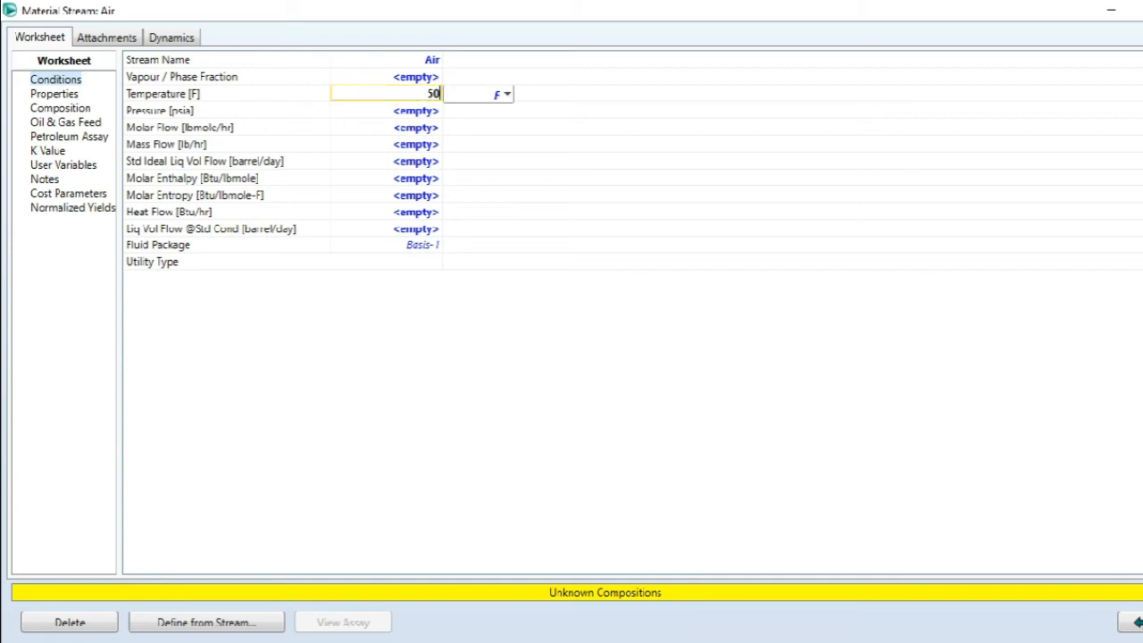
pyautogui.click(507, 95)
pyautogui.click(492, 116)
# Step: Set the Air stream's pressure to 4 bar
pyautogui.click(415, 112)
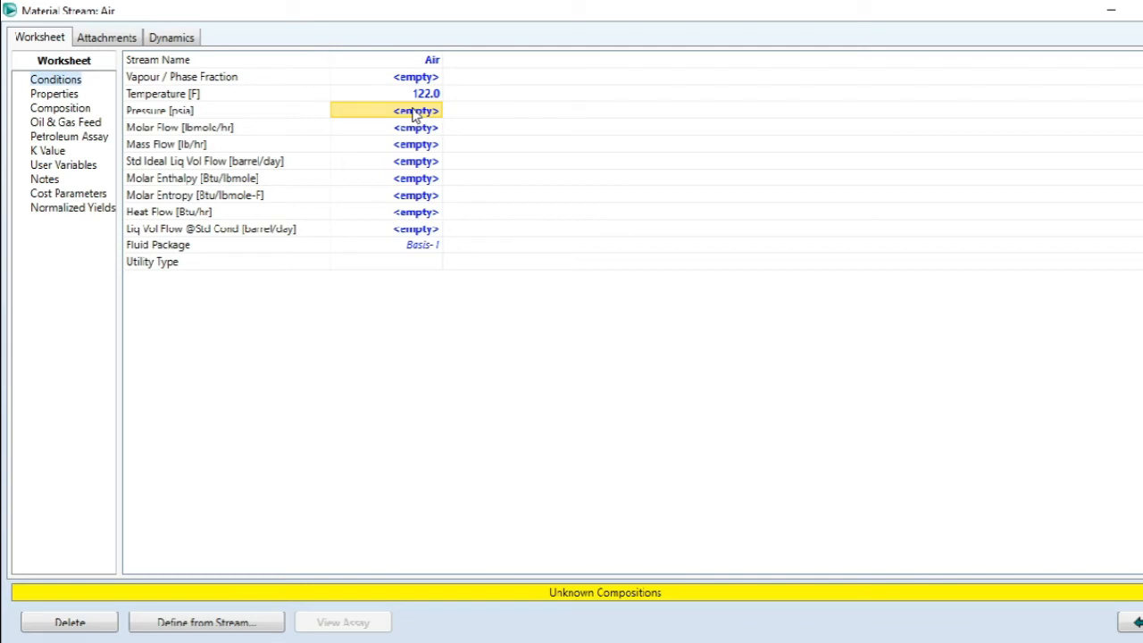
pyautogui.write('4')
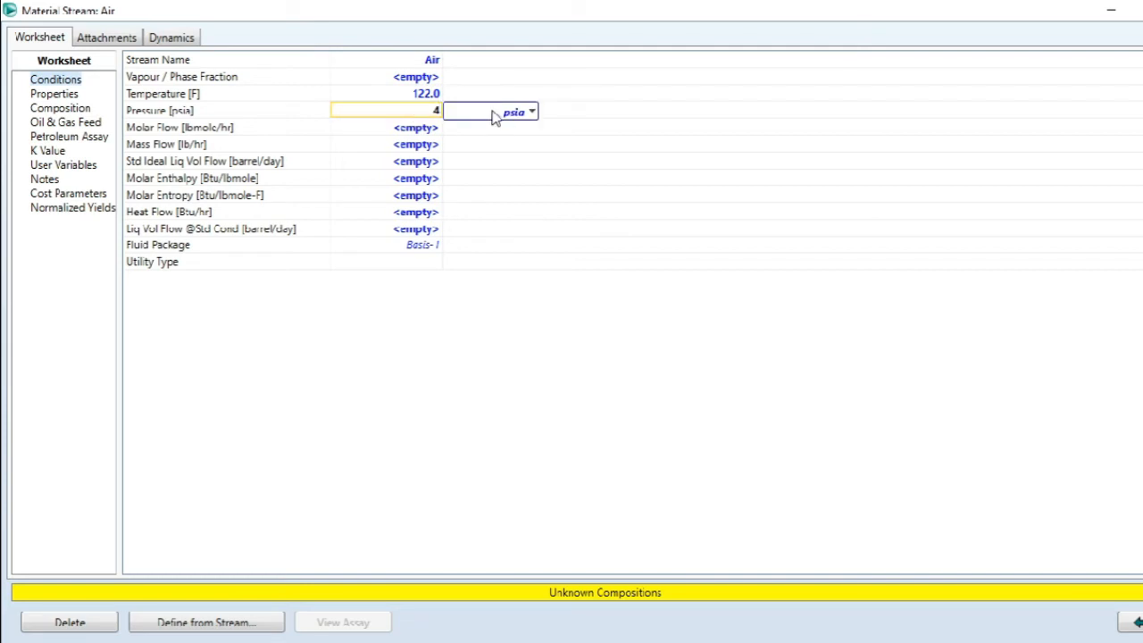
pyautogui.click(533, 113)
pyautogui.click(530, 151)
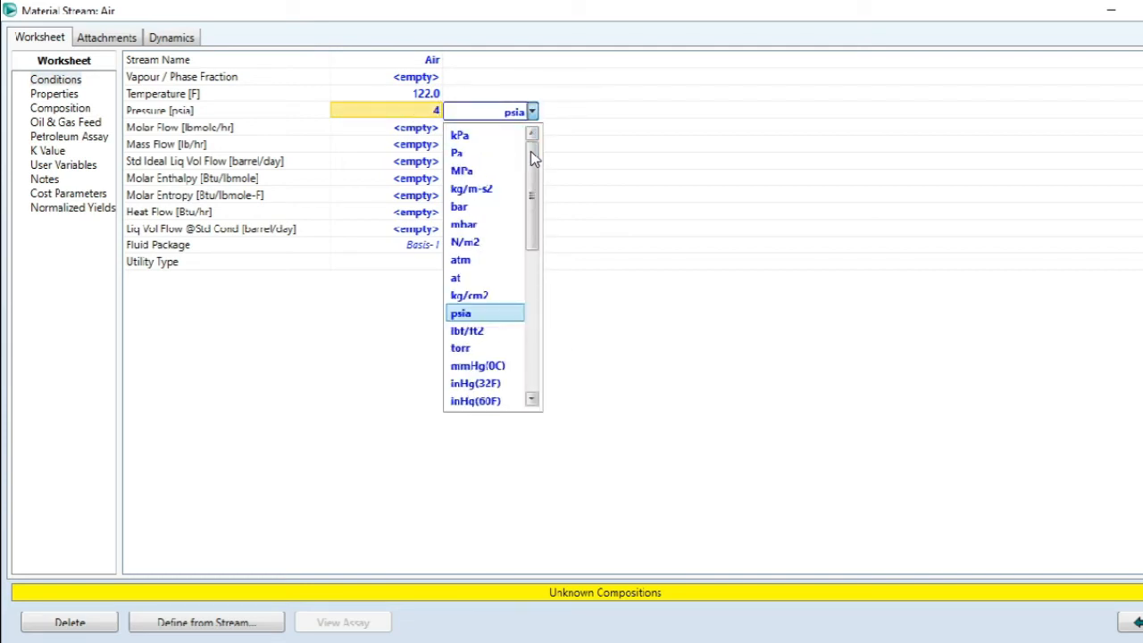
pyautogui.click(466, 208)
# Step: Set the Air stream's molar flow to 520 kgmole/h in Aspen HYSYS, checking the value in the conversionnn Word document
pyautogui.click(401, 131)
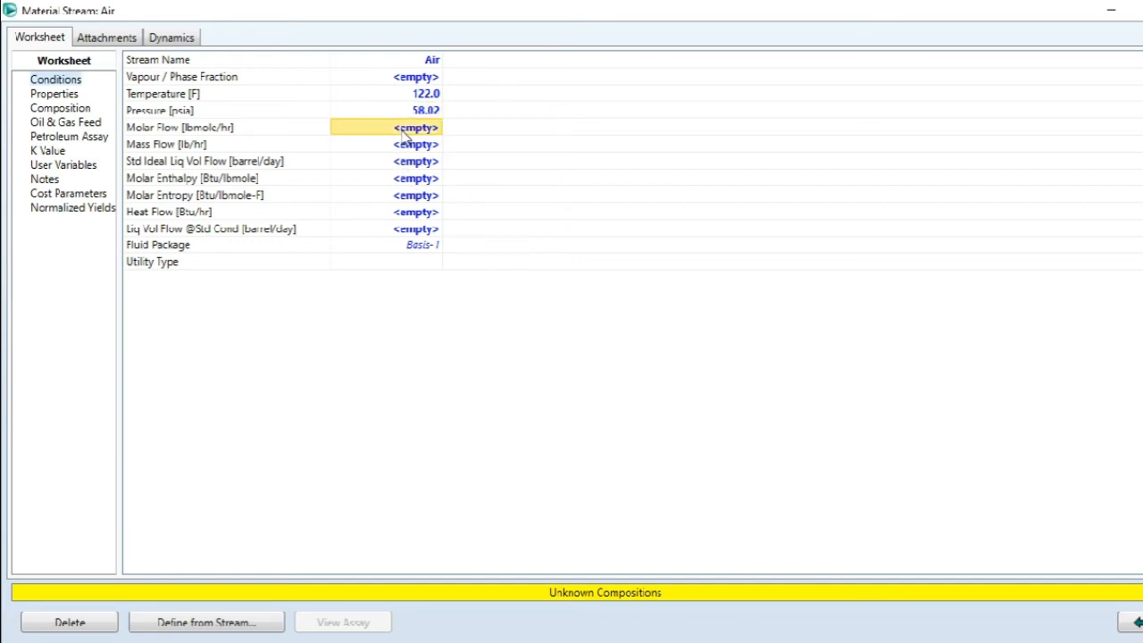
pyautogui.write('5209')
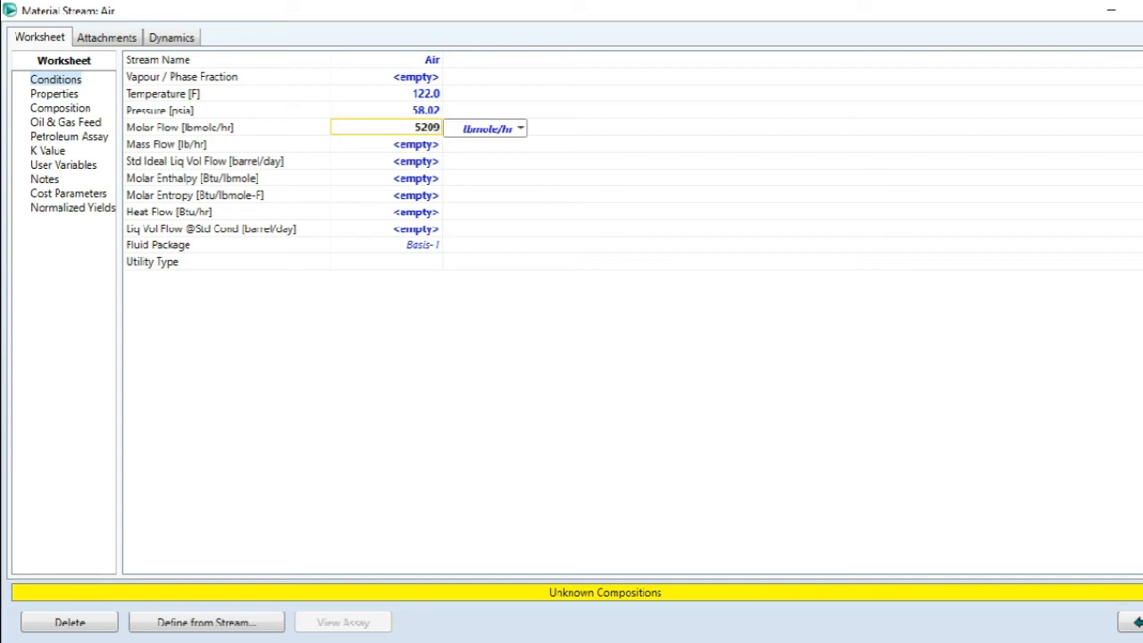
pyautogui.press('BackSpace')
pyautogui.click(273, 623)
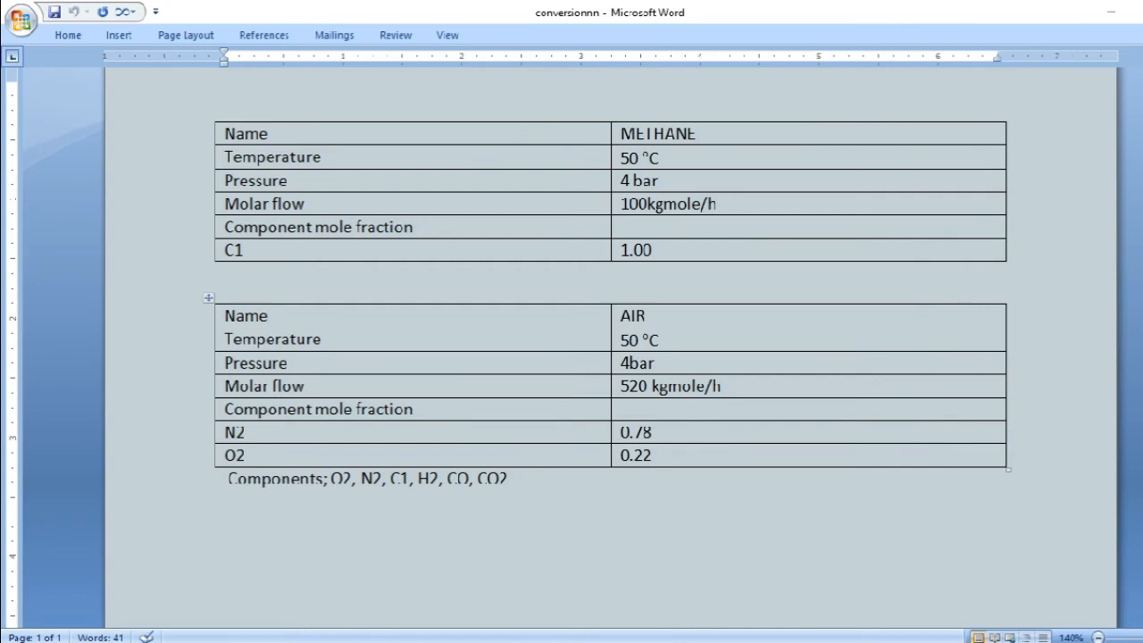
pyautogui.click(727, 581)
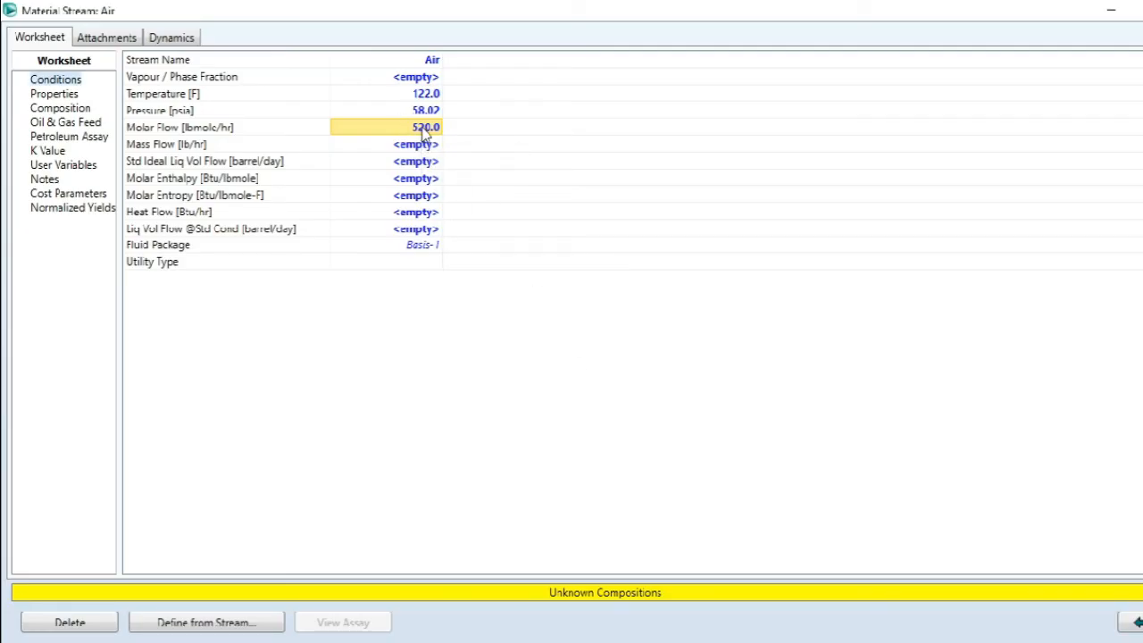
pyautogui.write('520')
pyautogui.click(520, 128)
pyautogui.scroll(2, 525, 152)
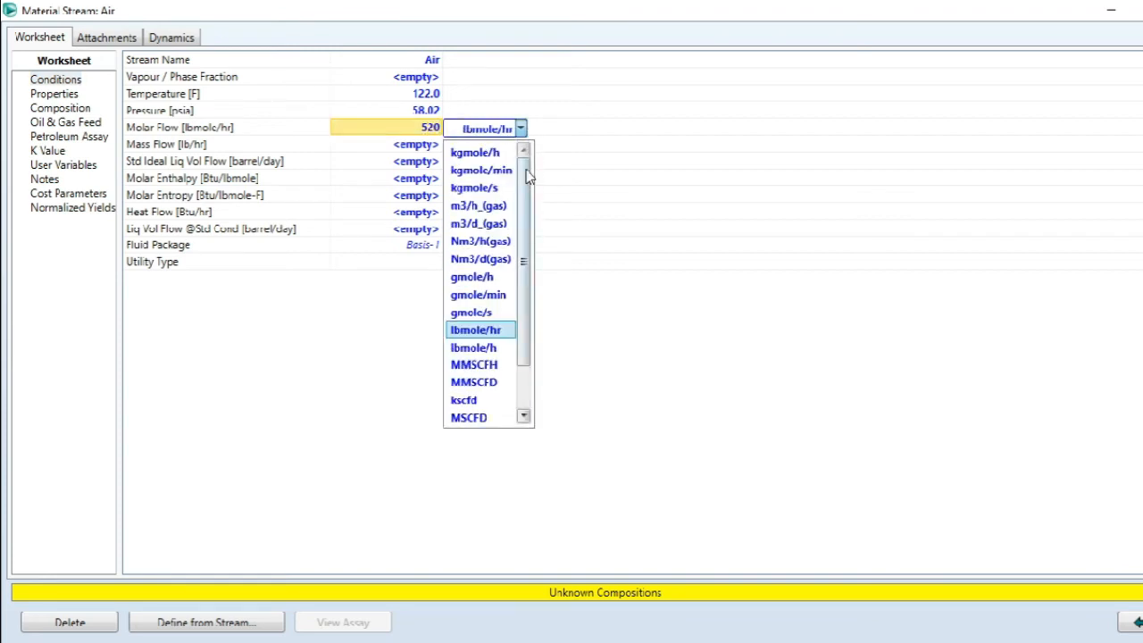
pyautogui.click(482, 154)
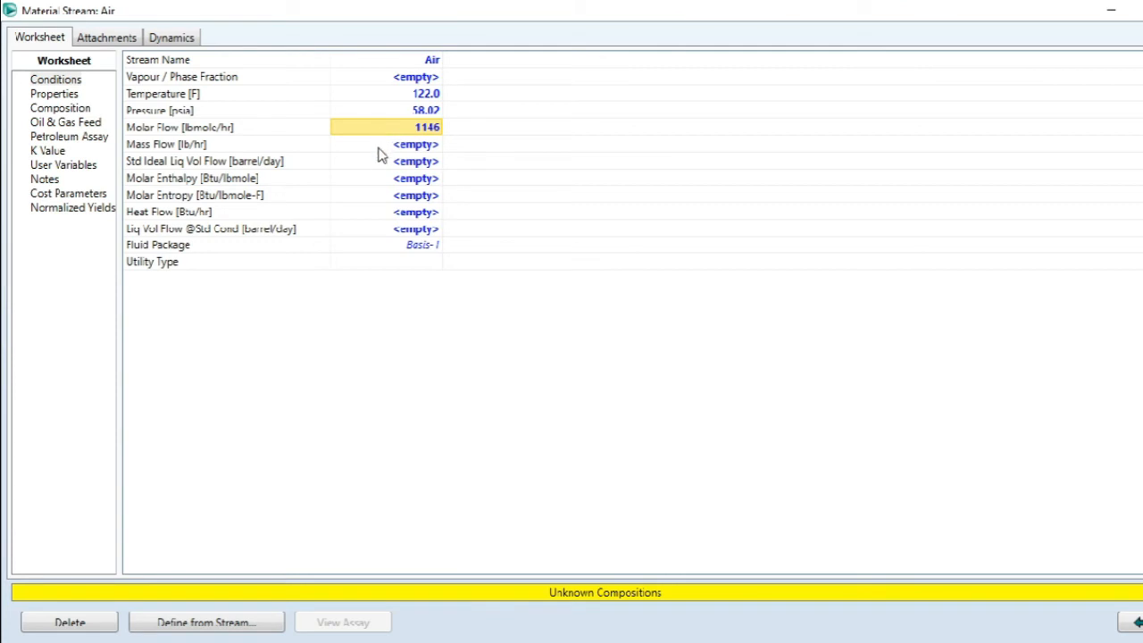
# Step: Open the Air stream's composition and check the N2 and O2 mole fractions in the conversionnn Word document
pyautogui.click(62, 108)
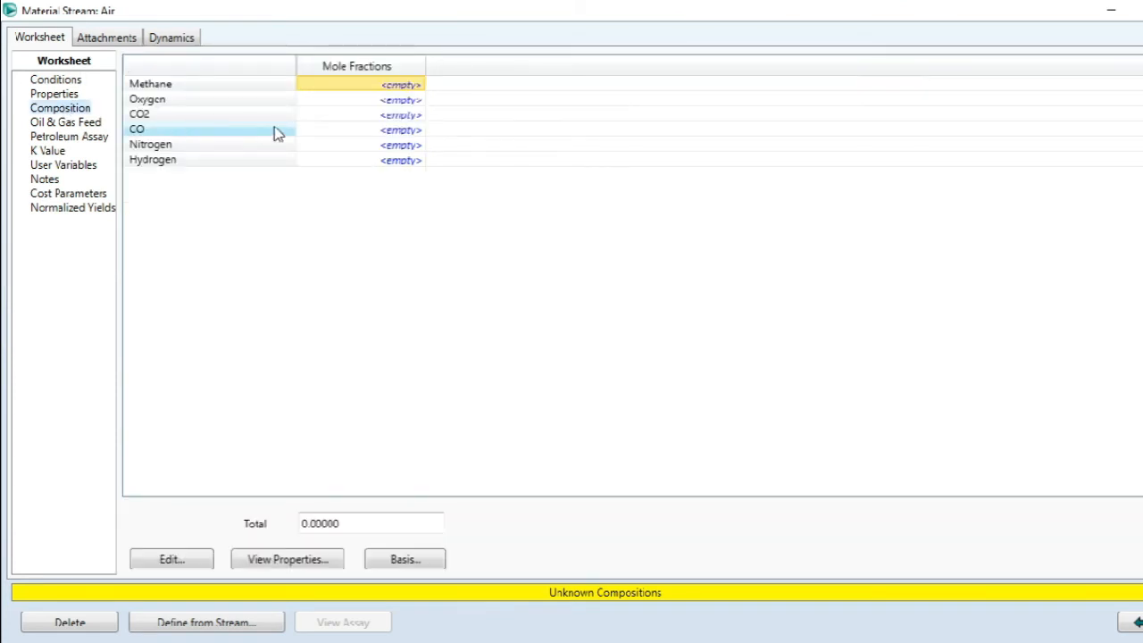
pyautogui.click(183, 147)
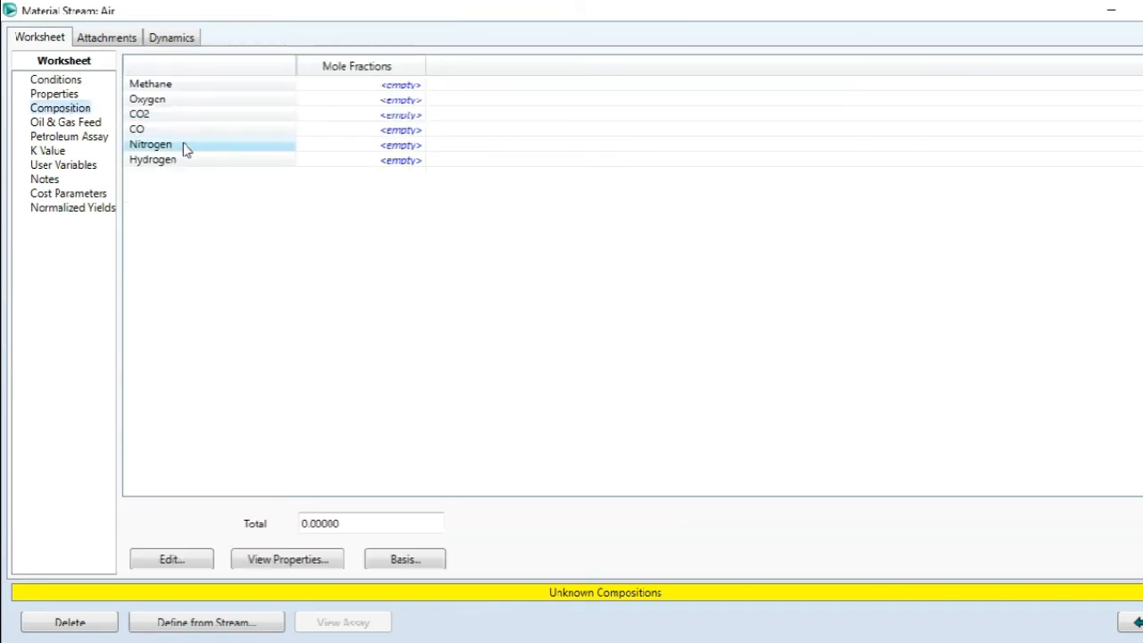
pyautogui.click(402, 146)
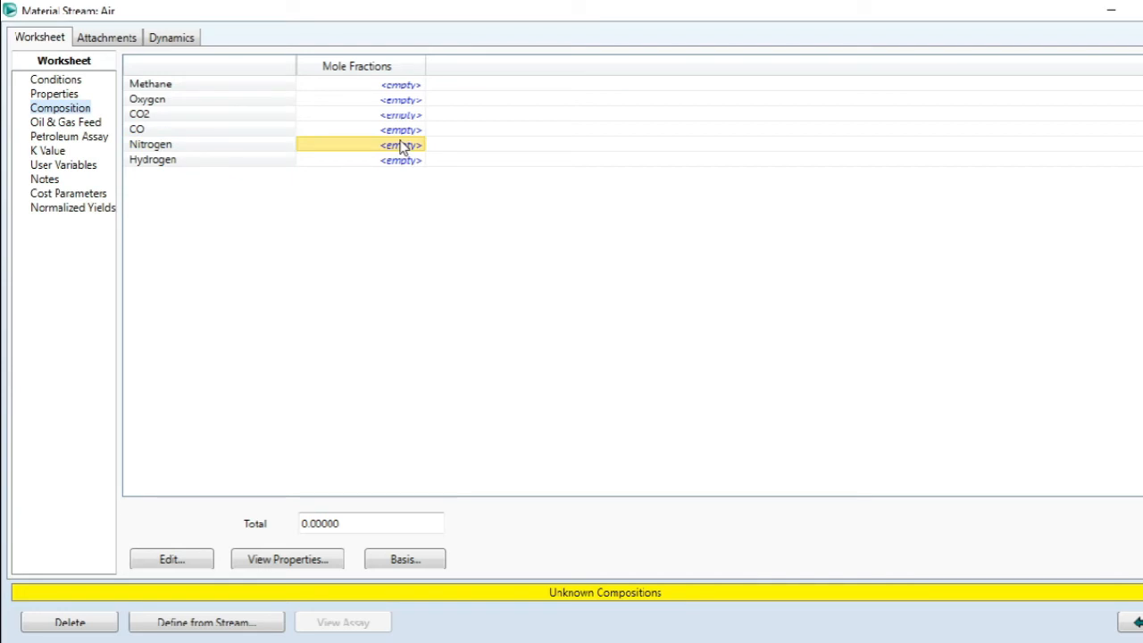
pyautogui.moveTo(294, 638)
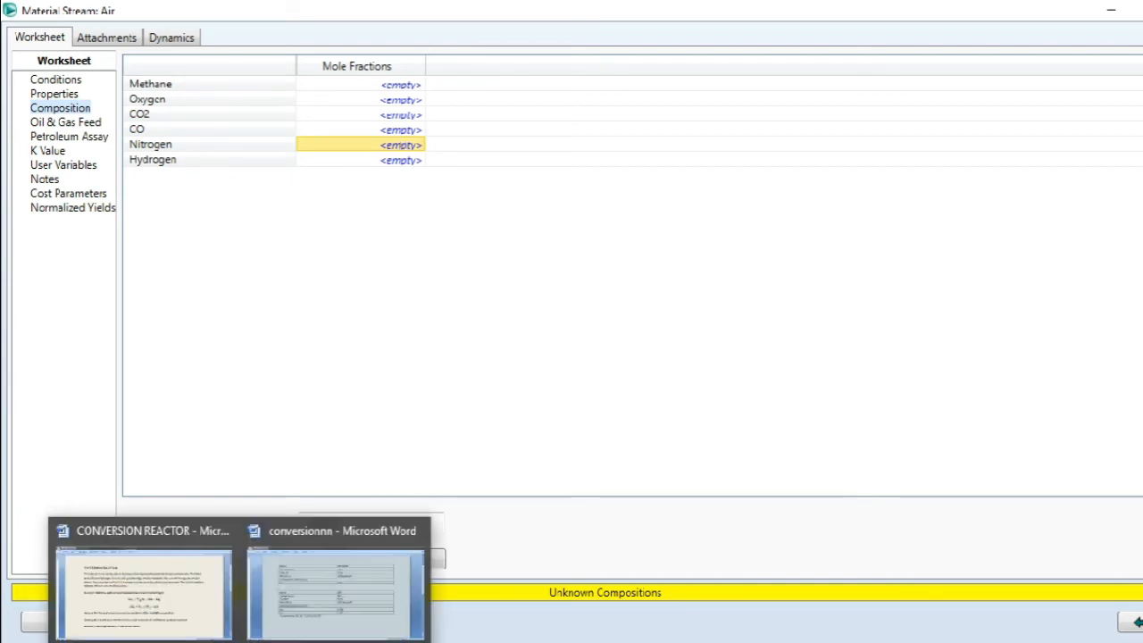
pyautogui.click(326, 610)
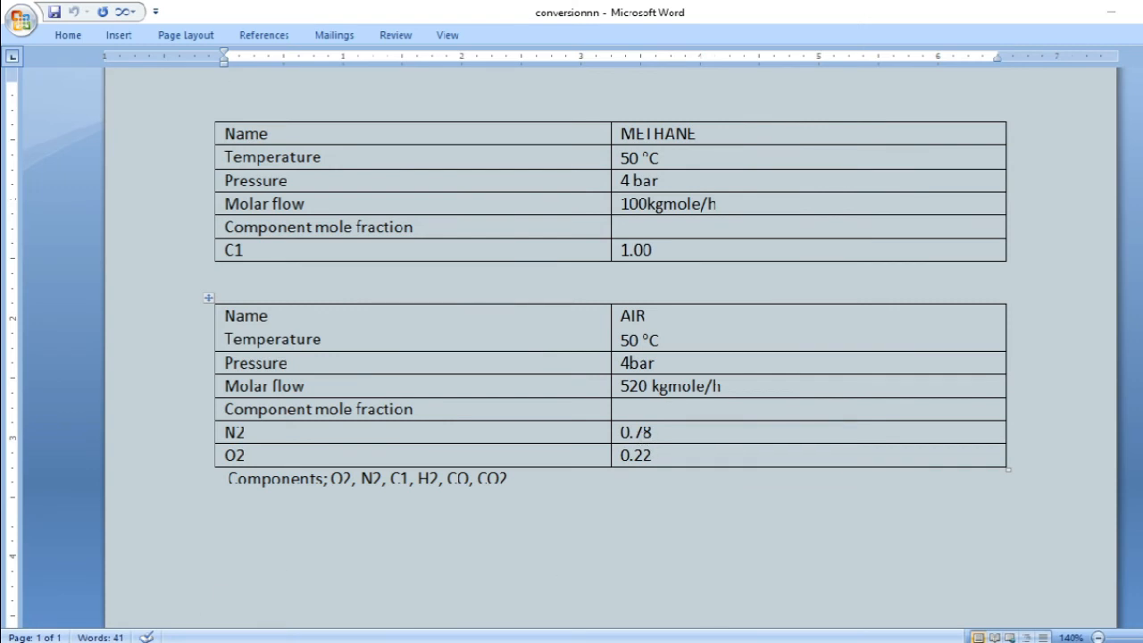
# Step: Set the Air stream's mole fractions to 0.78 Nitrogen and 0.22 Oxygen in Aspen HYSYS and close the stream
pyautogui.moveTo(578, 625)
pyautogui.click(728, 587)
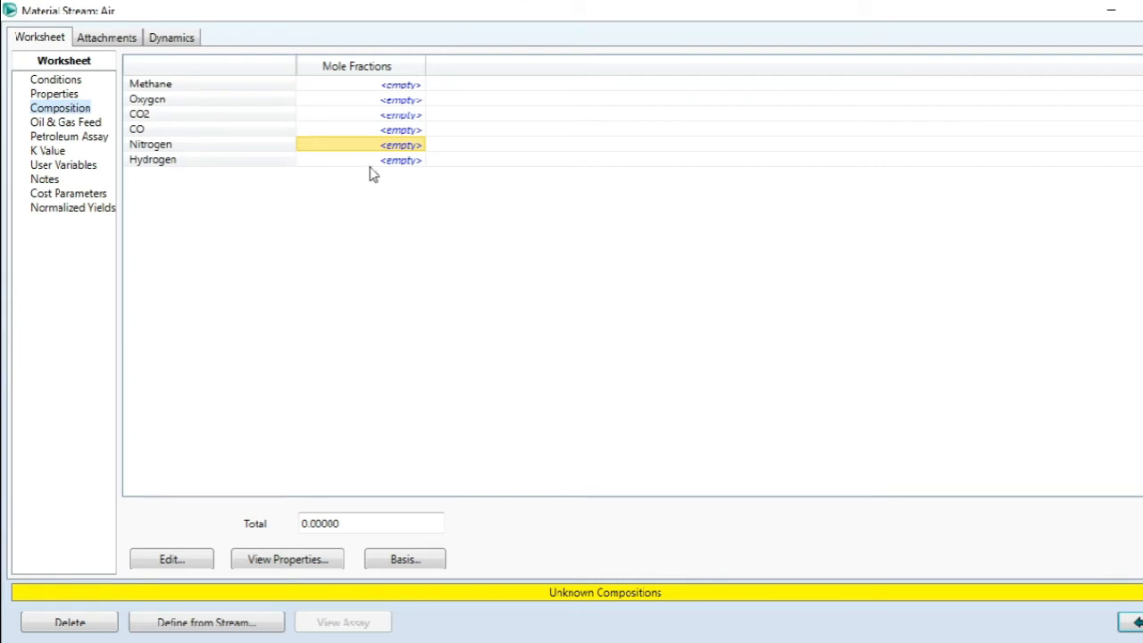
pyautogui.write('0')
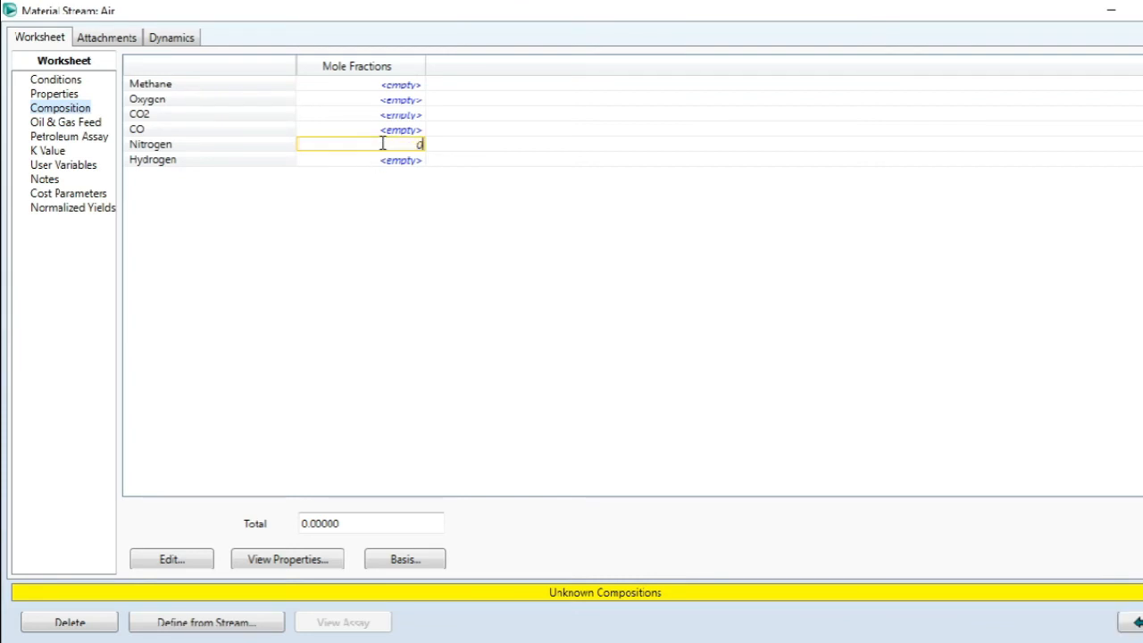
pyautogui.write('.78')
pyautogui.click(390, 160)
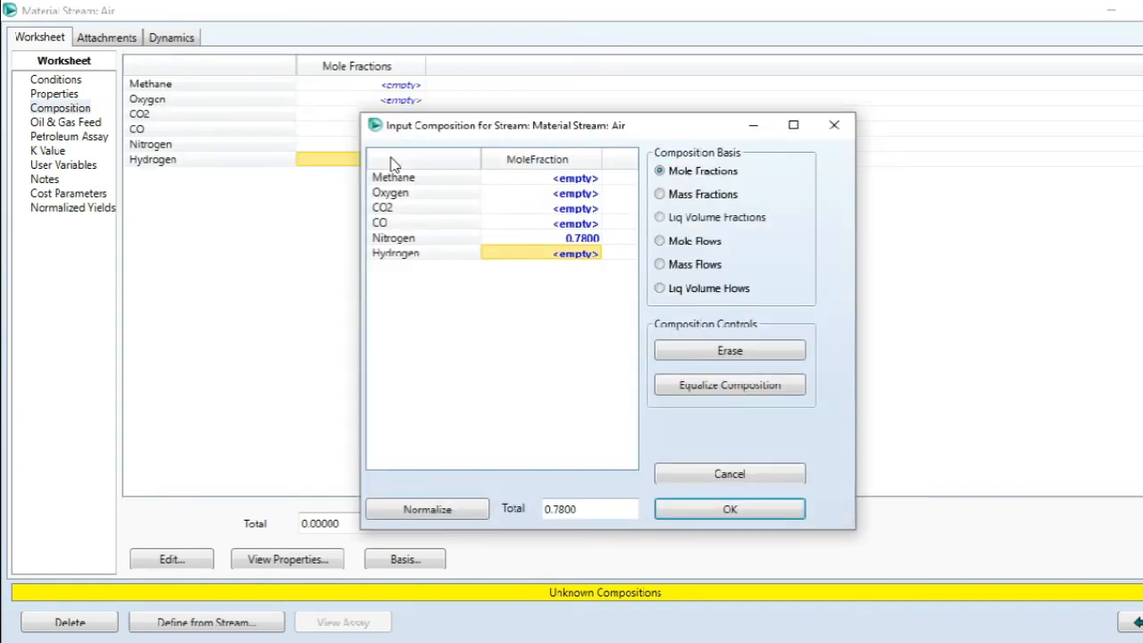
pyautogui.click(581, 193)
pyautogui.write('0.22')
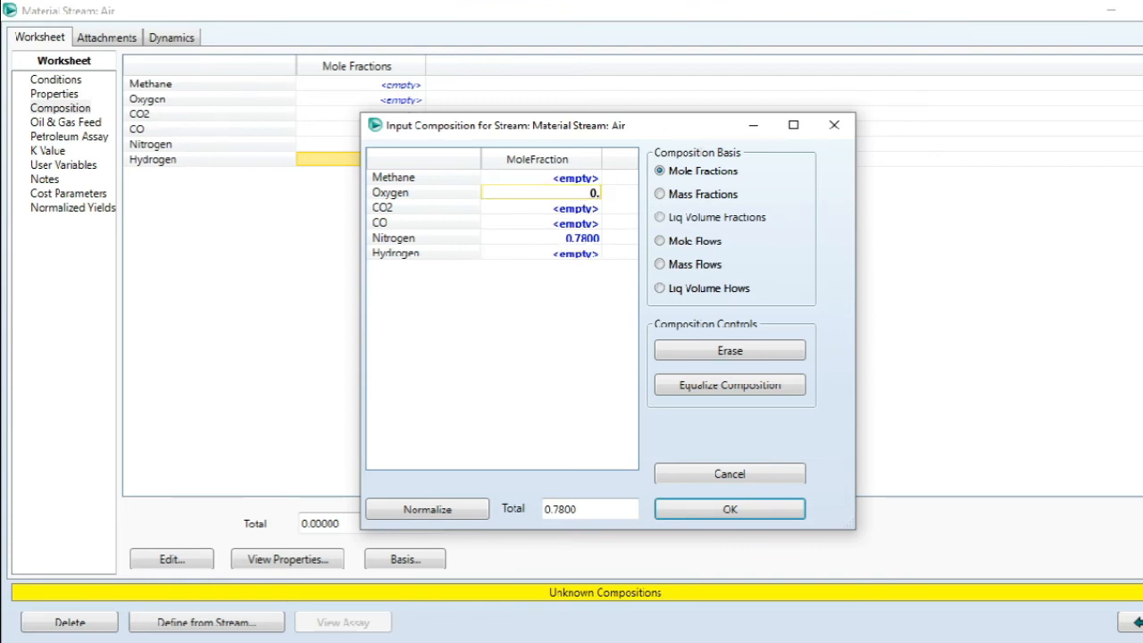
pyautogui.click(717, 515)
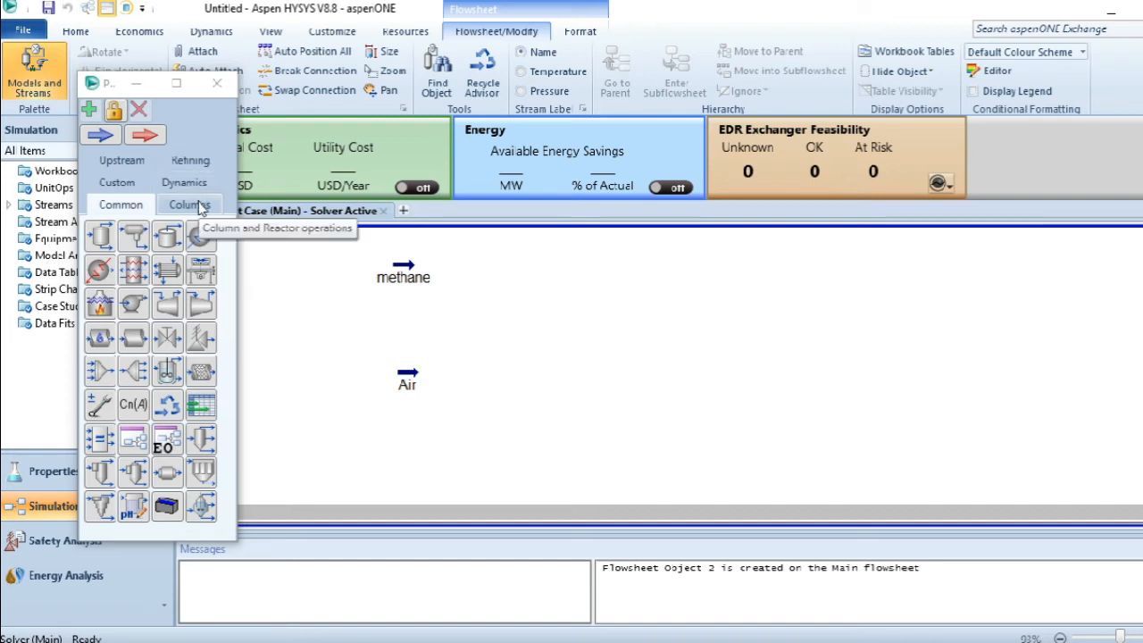
# Step: Place a Conversion Reactor on the flowsheet to the right of the methane and Air streams
pyautogui.click(201, 207)
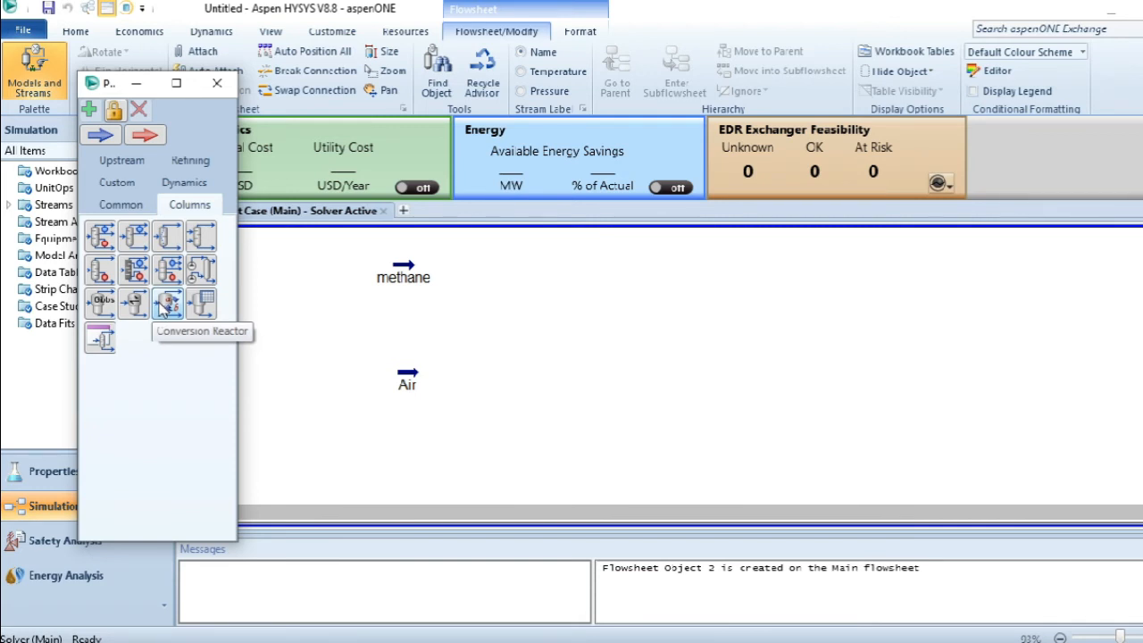
pyautogui.moveTo(163, 304); pyautogui.dragTo(516, 395)
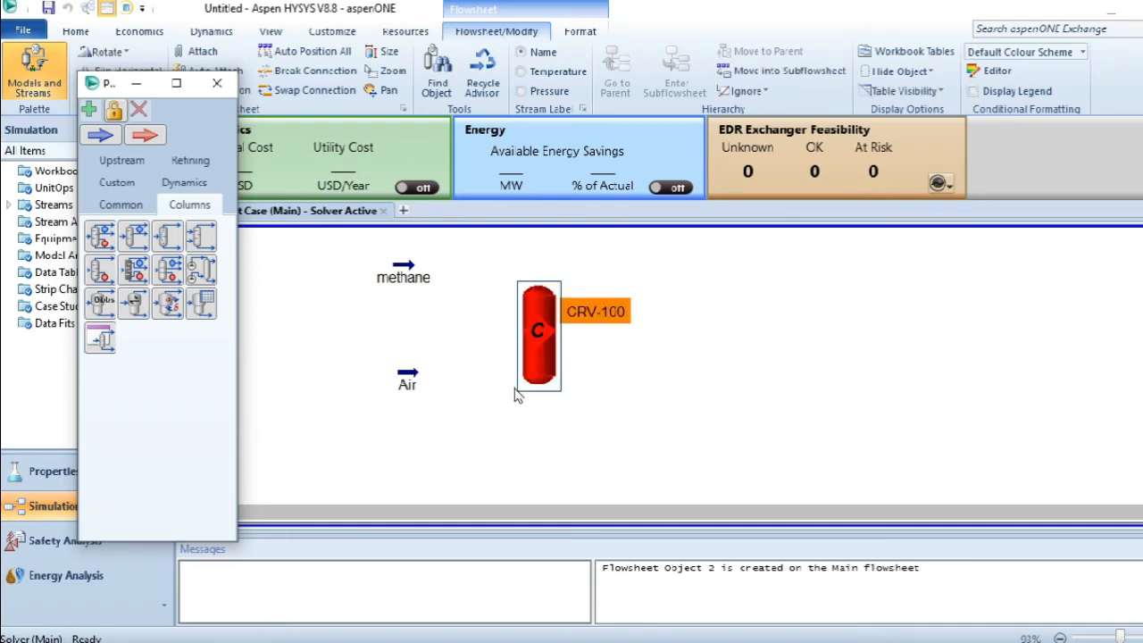
pyautogui.click(618, 373)
# Step: Open the conversion reactor and connect the methane and Air streams as its inlets
pyautogui.doubleClick(532, 362)
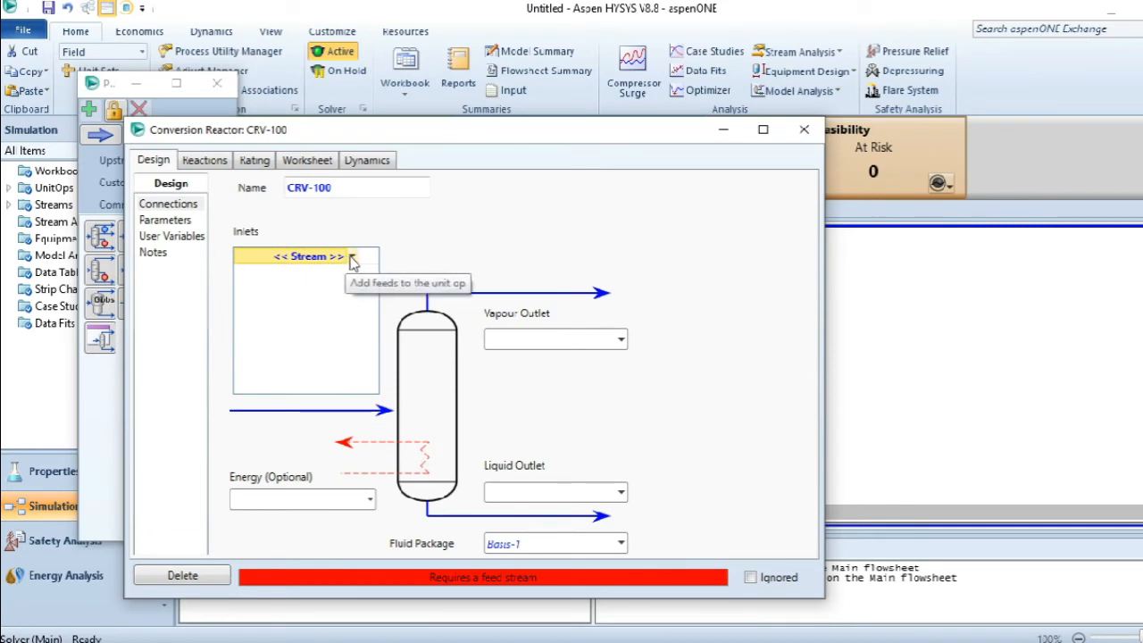
pyautogui.click(352, 257)
pyautogui.click(330, 307)
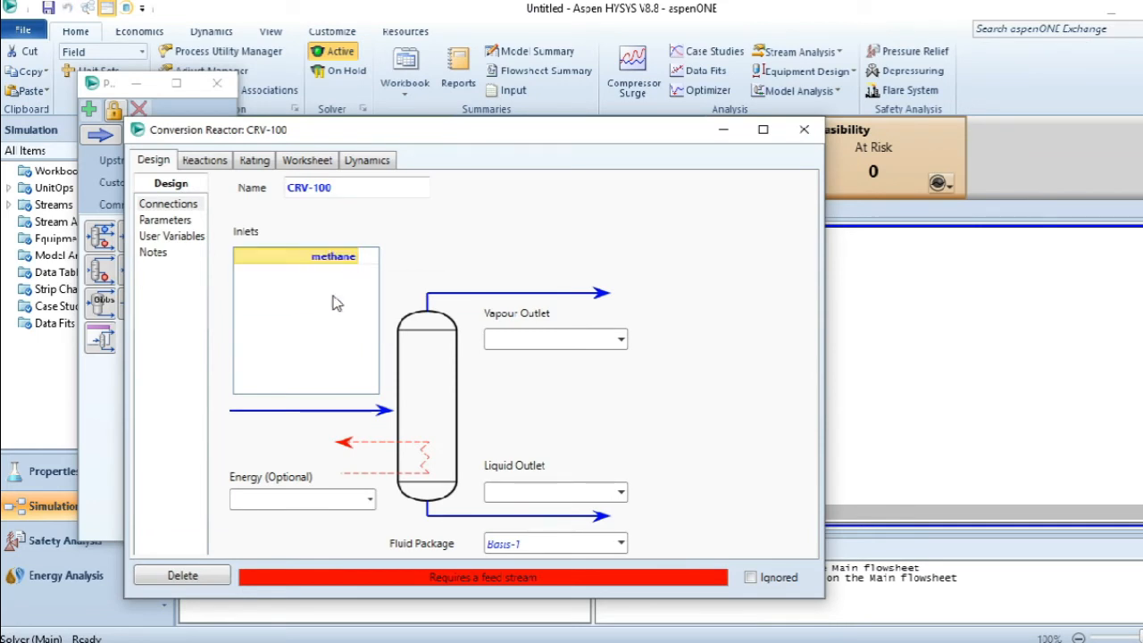
pyautogui.click(354, 274)
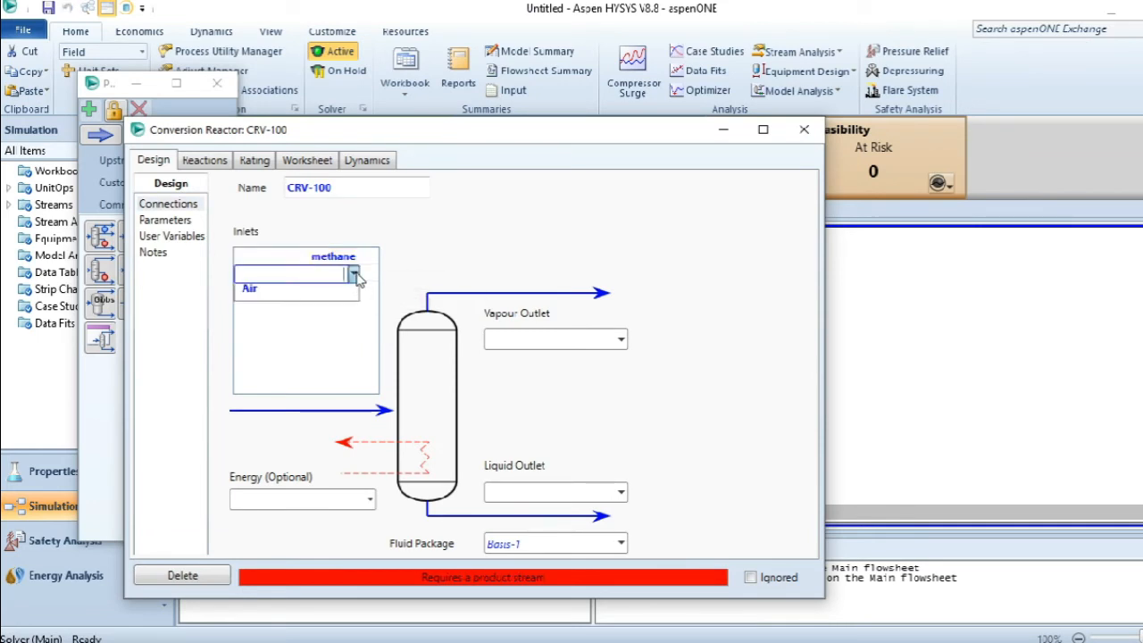
pyautogui.click(319, 305)
# Step: Name the reactor's vapour outlet vapour-1 and its liquid outlet liquid-1, and close the reactor window
pyautogui.click(544, 334)
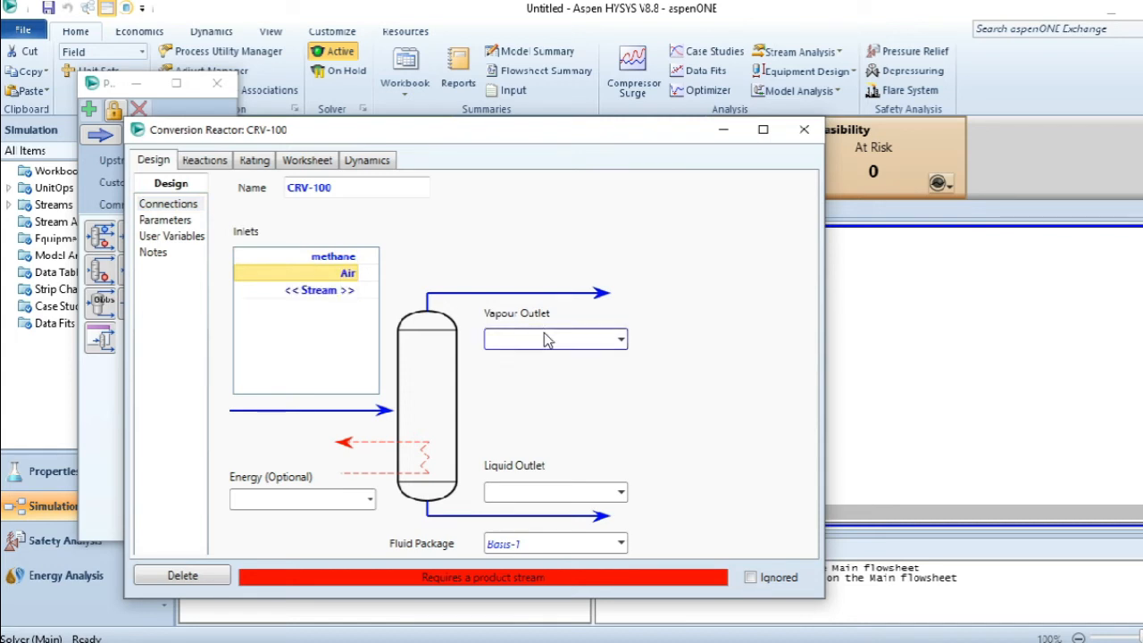
pyautogui.write('vapour-1')
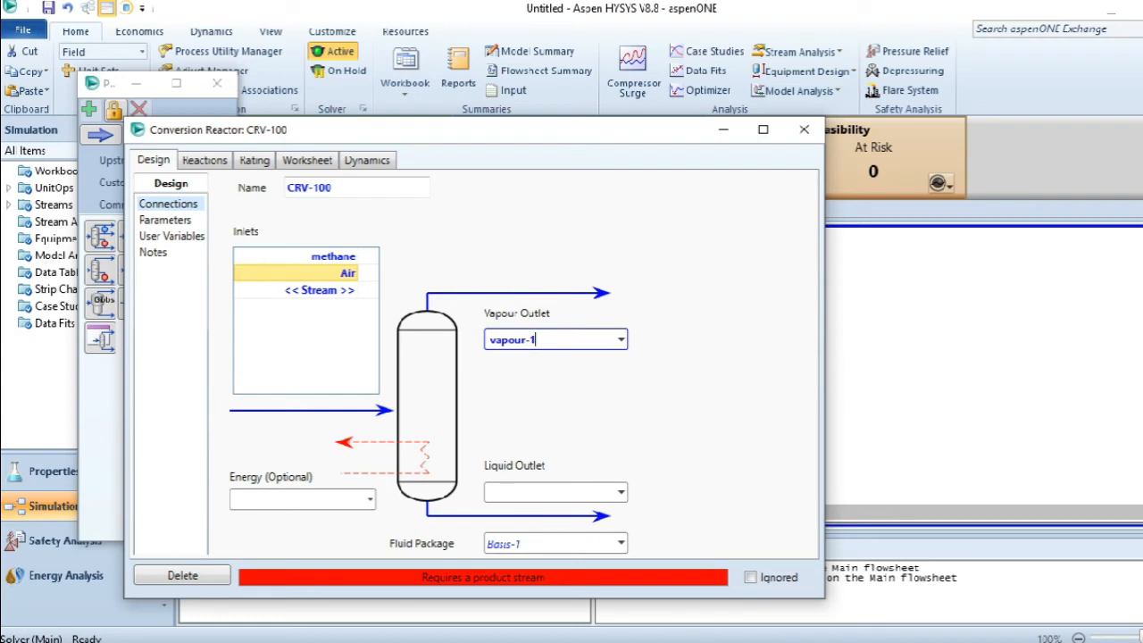
pyautogui.click(526, 487)
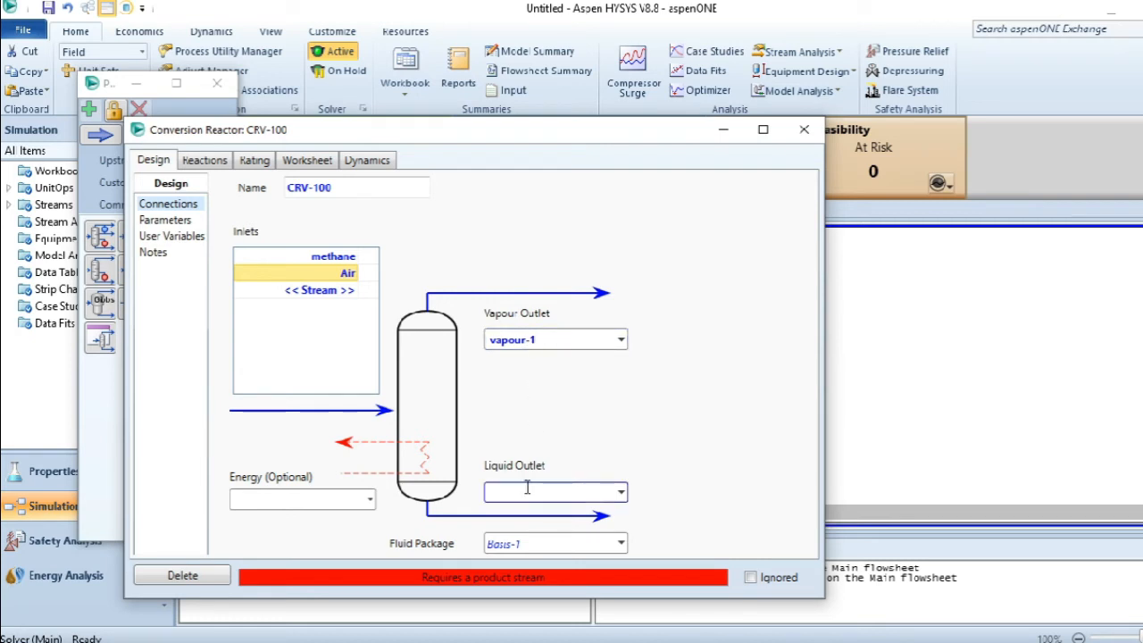
pyautogui.write('l')
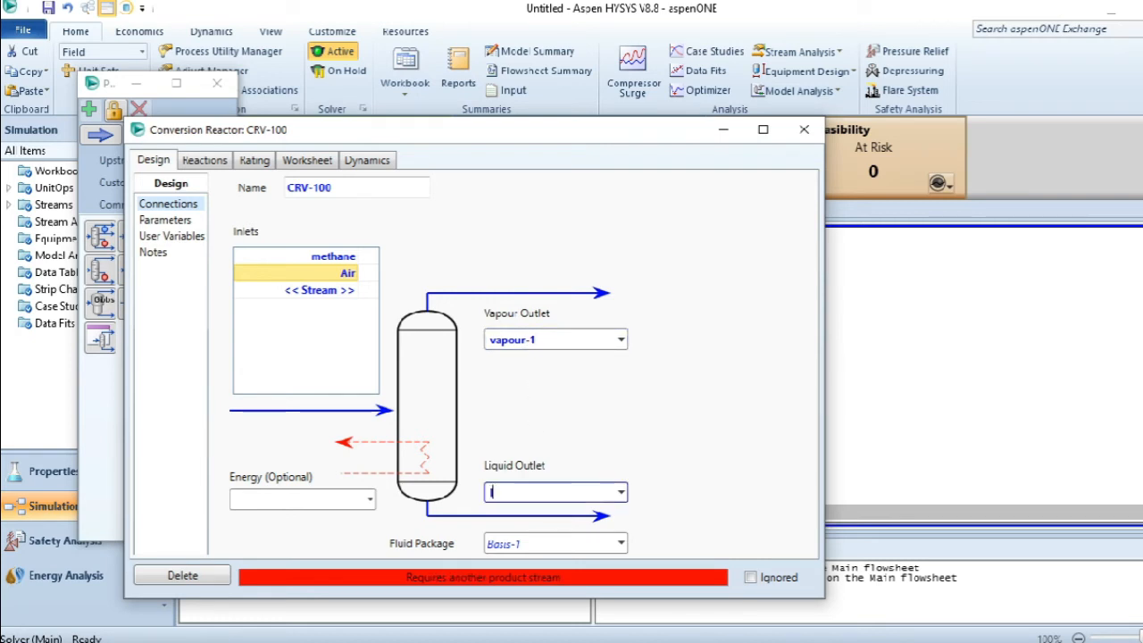
pyautogui.write('iquid-1')
pyautogui.press('Return')
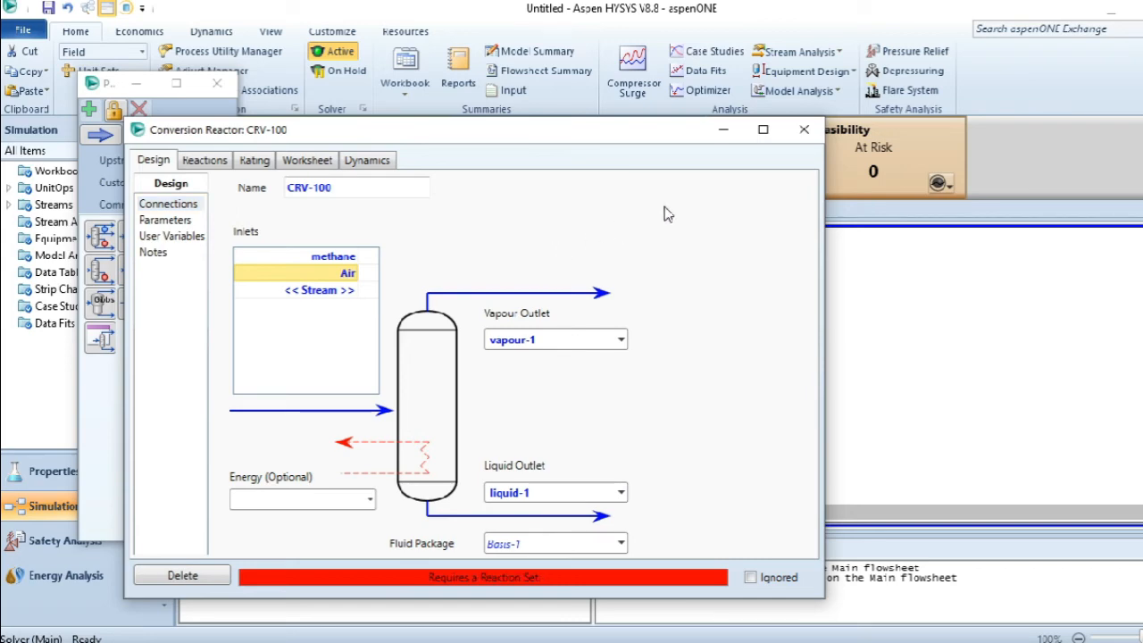
pyautogui.click(803, 129)
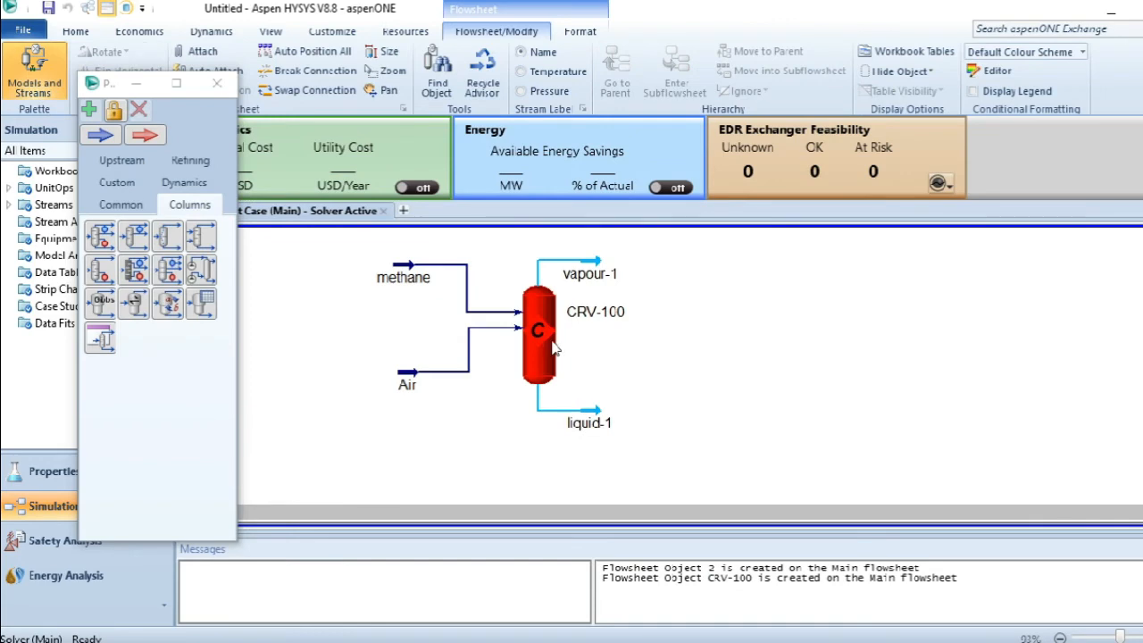
# Step: Reopen the conversion reactor in a maximized window and assign the reaction set Set-1 to it
pyautogui.doubleClick(539, 333)
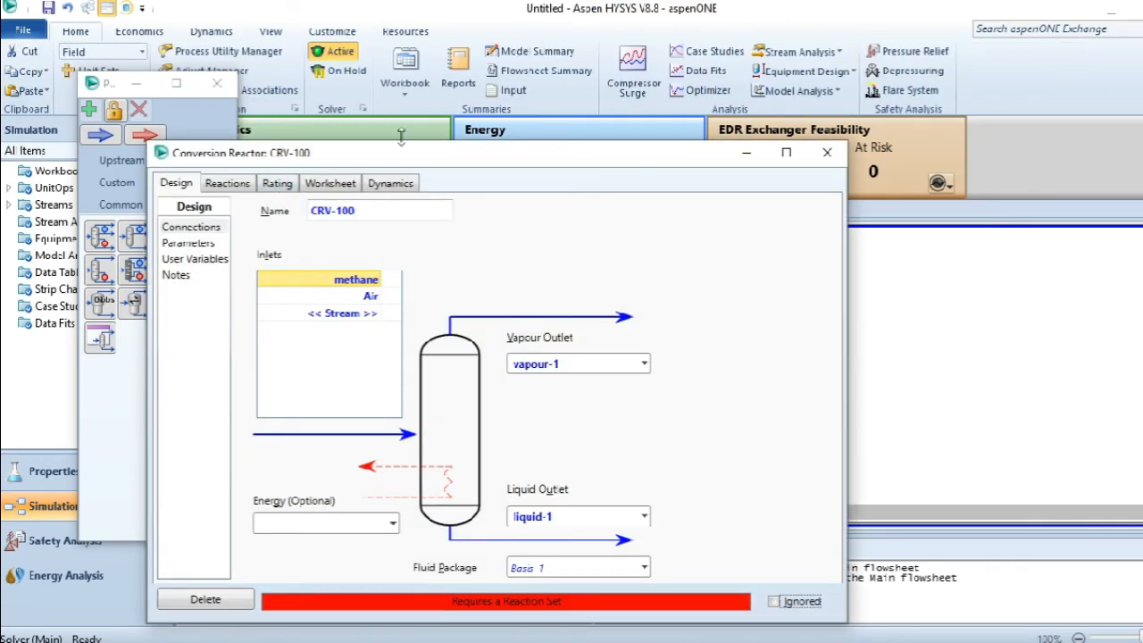
pyautogui.click(785, 153)
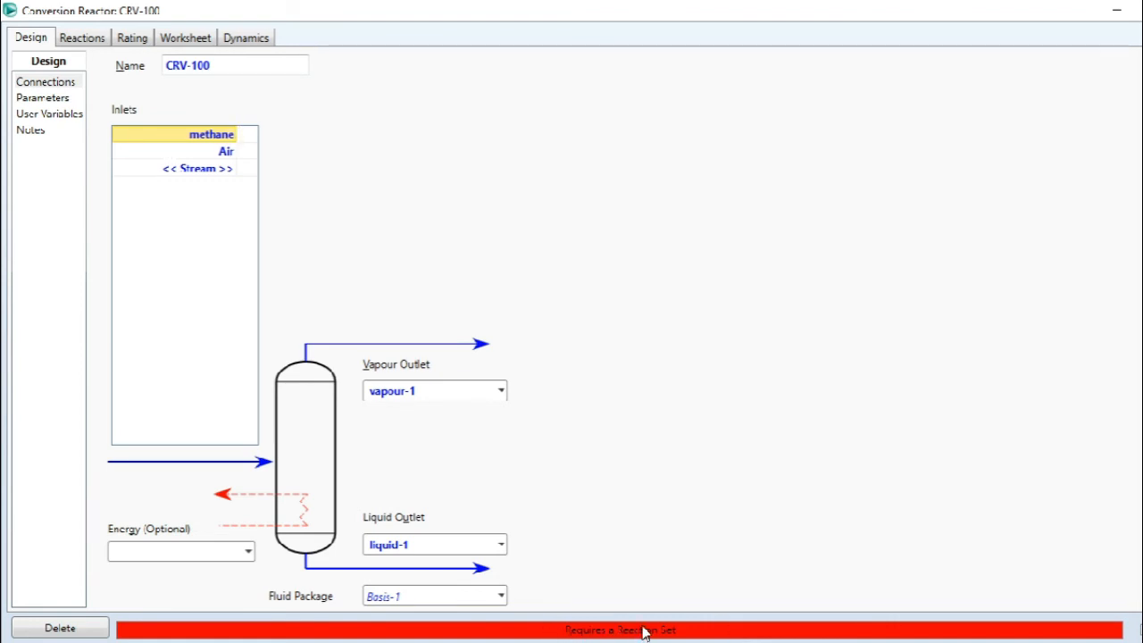
pyautogui.click(96, 40)
pyautogui.click(306, 91)
pyautogui.click(315, 89)
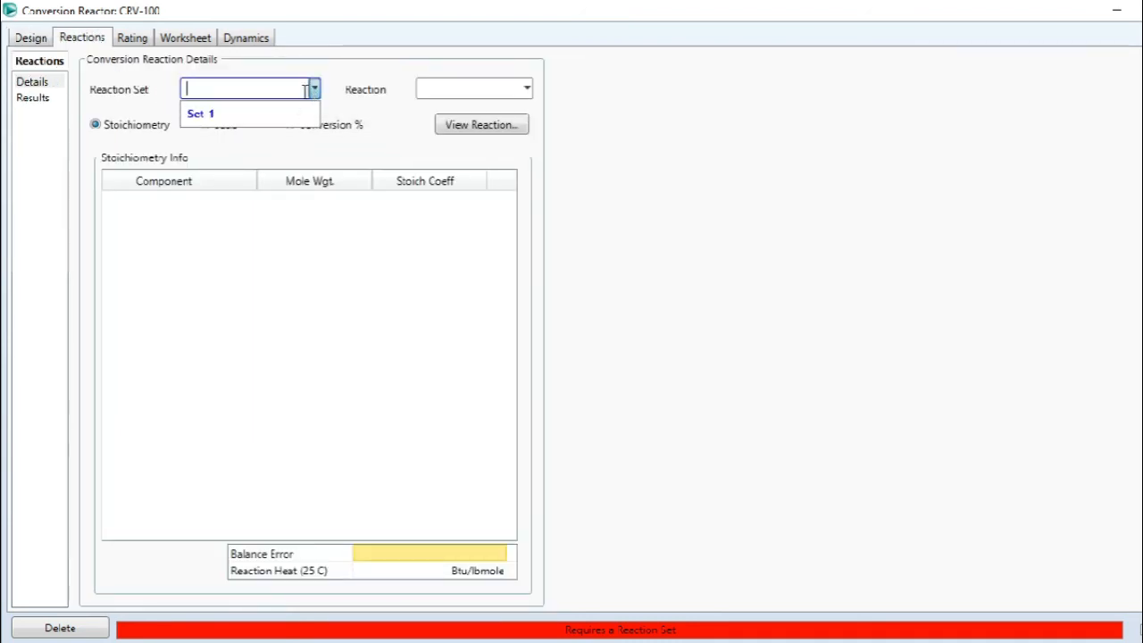
pyautogui.click(278, 111)
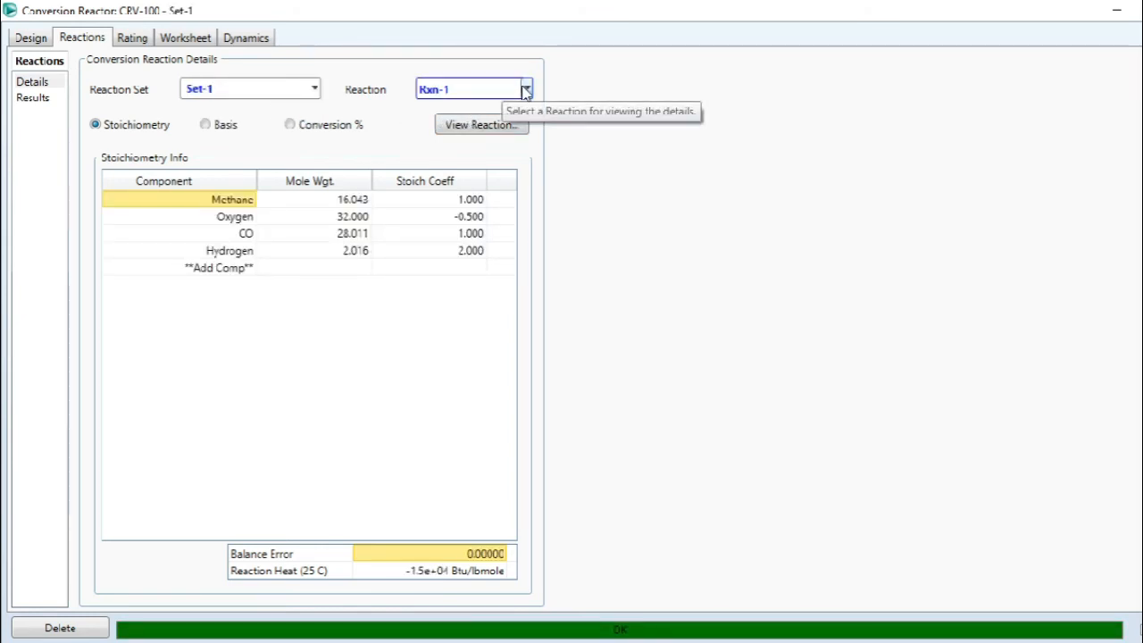
# Step: Review the stoichiometry of reactions Rxn-1 and Rxn-2 in the conversion reactor, and close the reactor window
pyautogui.click(526, 89)
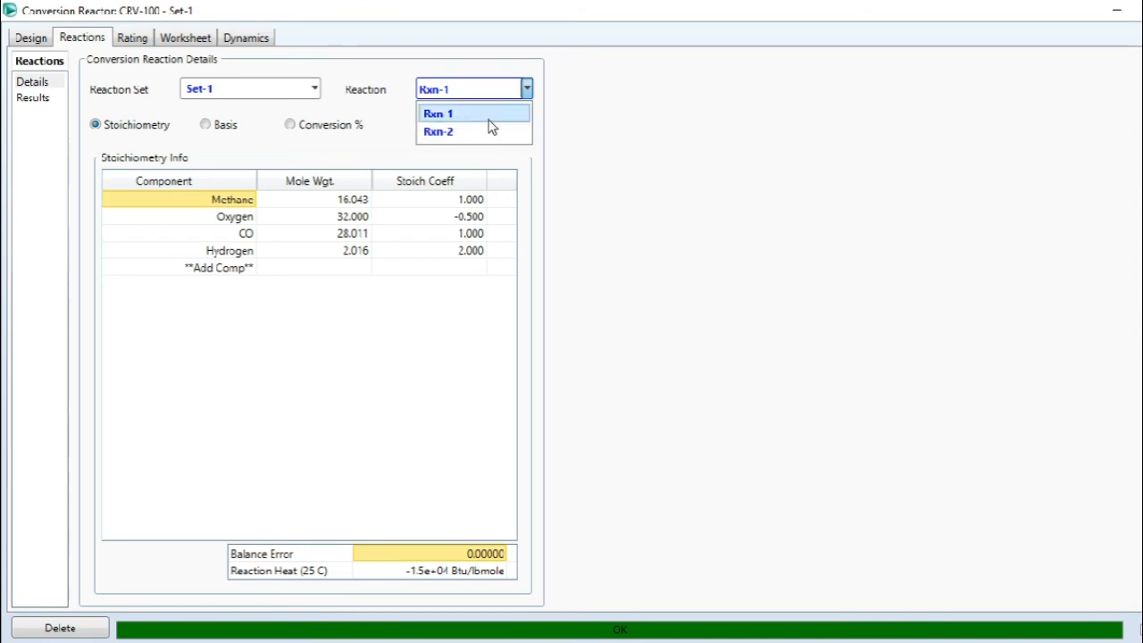
pyautogui.click(603, 116)
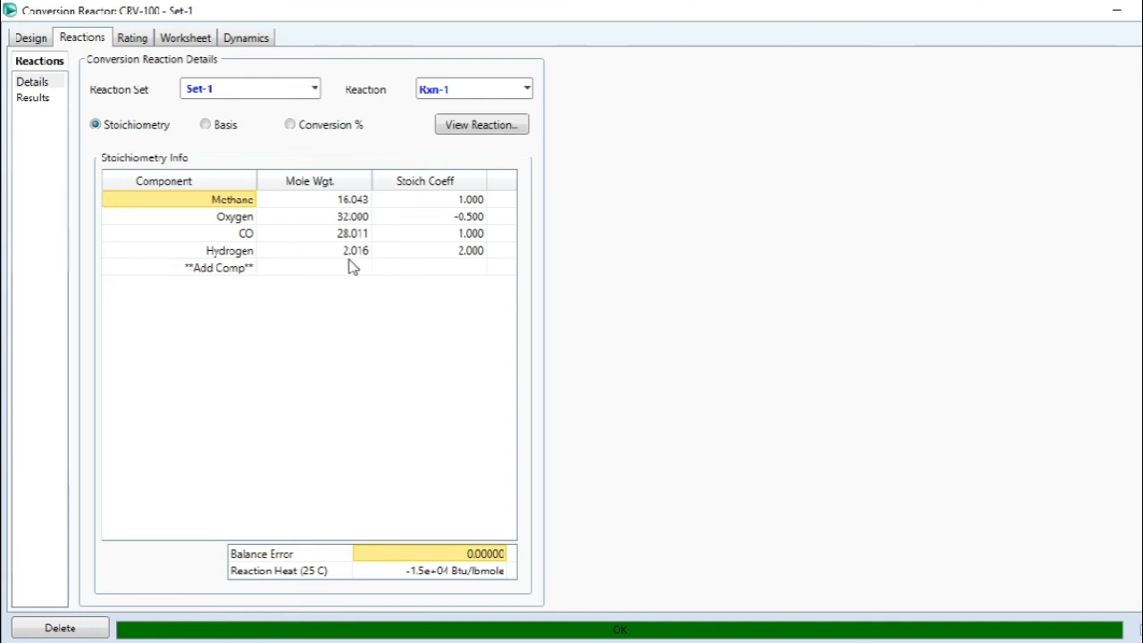
pyautogui.click(524, 90)
pyautogui.click(494, 133)
pyautogui.click(516, 93)
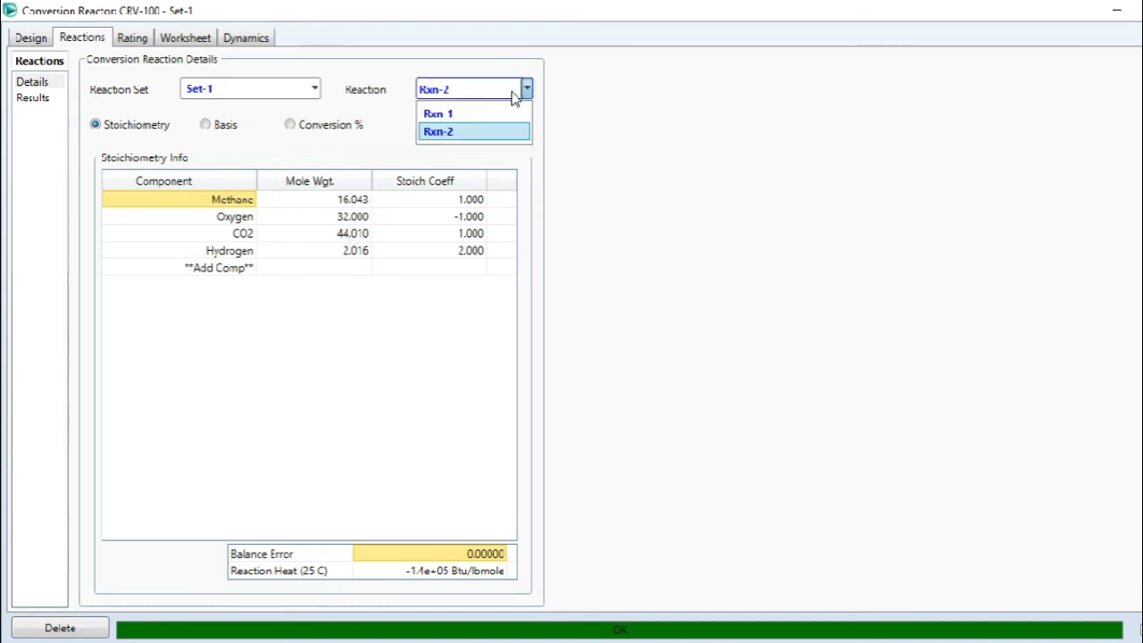
pyautogui.click(490, 111)
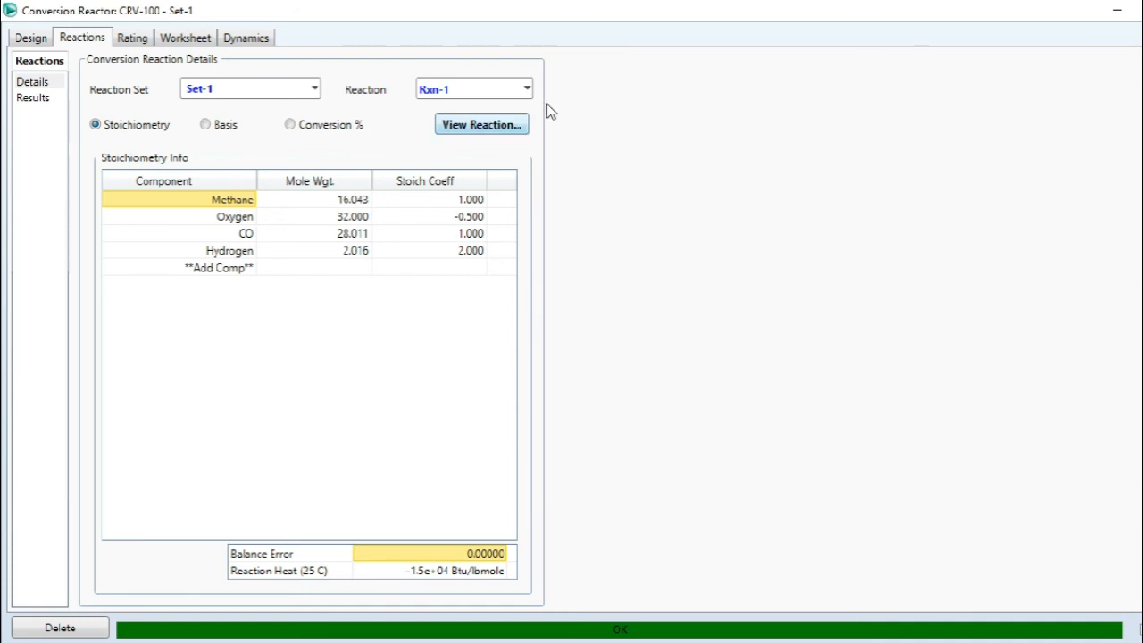
pyautogui.click(1119, 10)
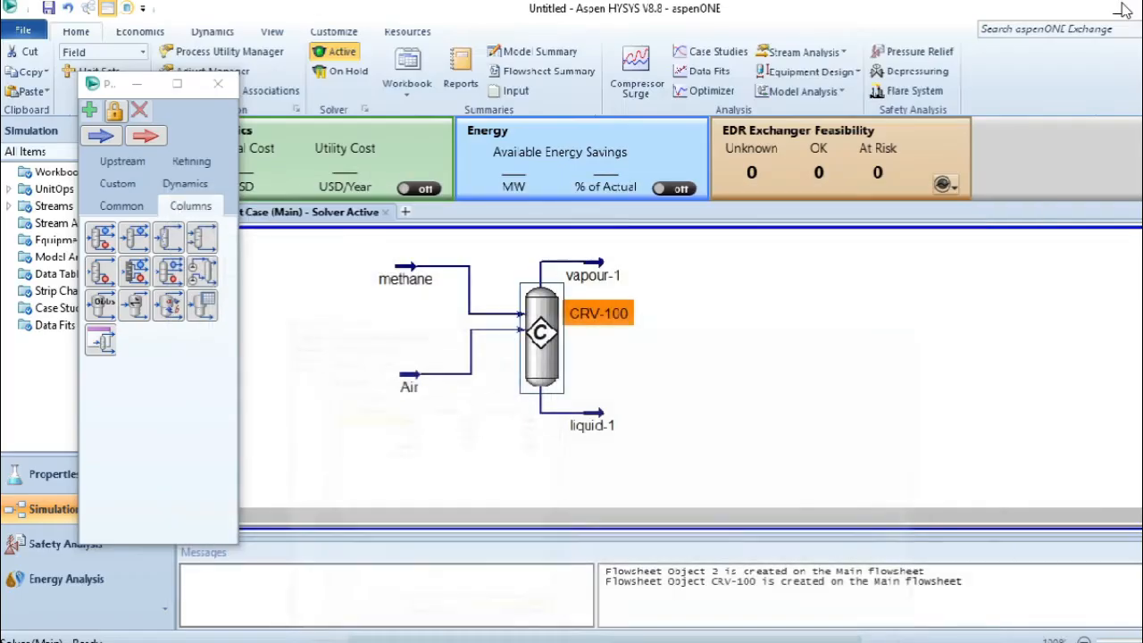
# Step: Move the vapour-1 stream farther to the right of the reactor on the flowsheet
pyautogui.click(752, 375)
pyautogui.moveTo(589, 277); pyautogui.dragTo(692, 278)
pyautogui.click(753, 323)
# Step: Open the vapour-1 stream in a maximized window, examine its conditions and composition, and close it
pyautogui.click(687, 278)
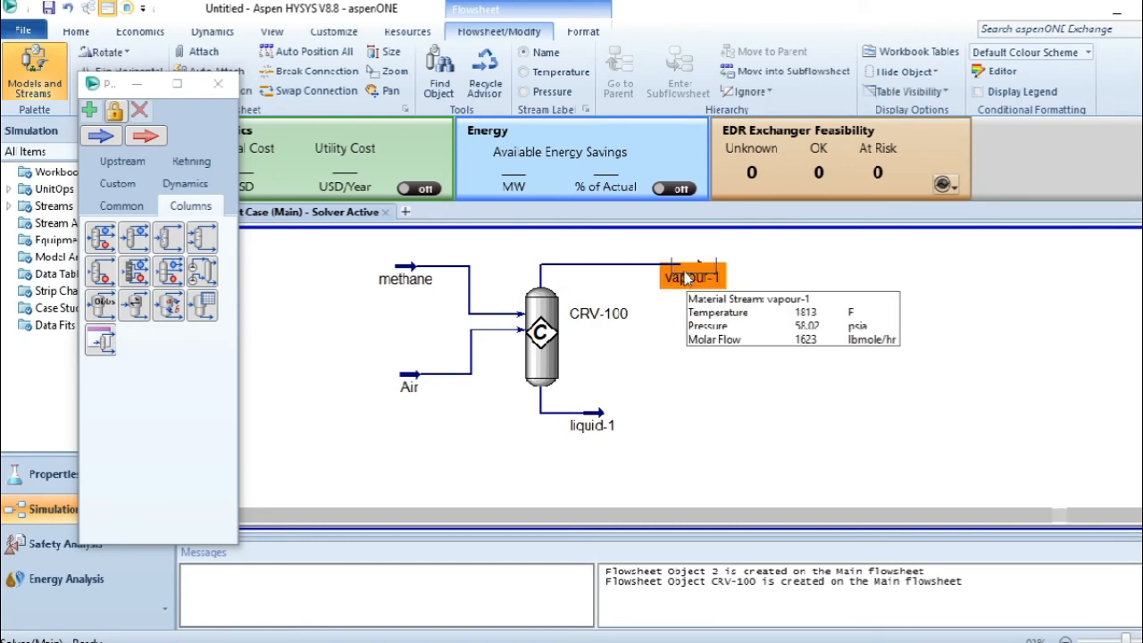
pyautogui.doubleClick(687, 278)
pyautogui.click(497, 38)
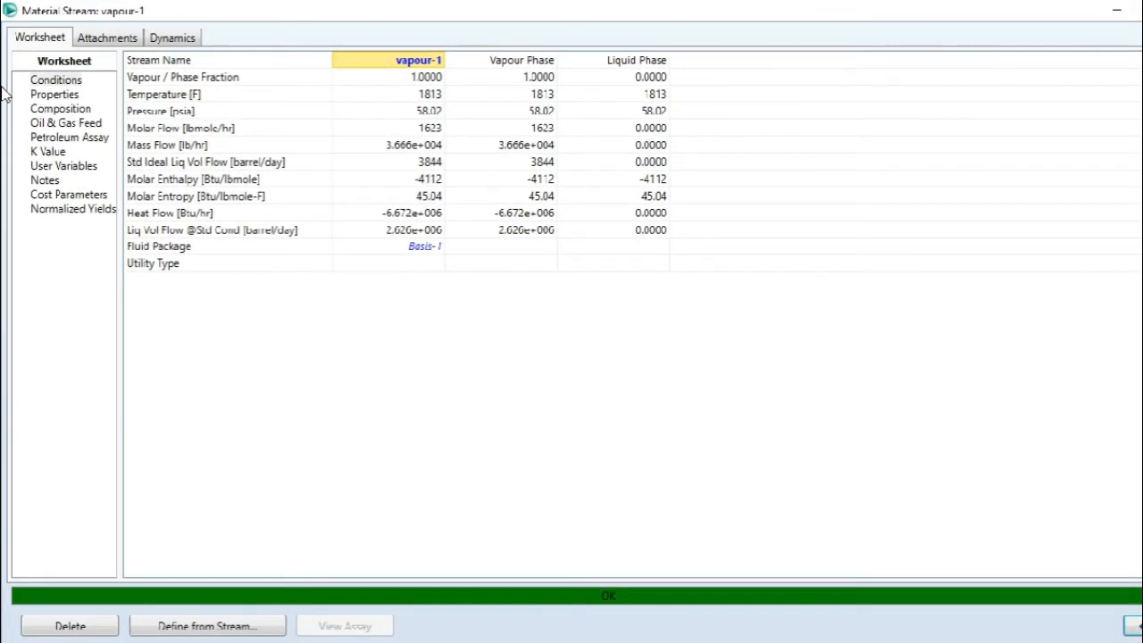
pyautogui.click(52, 109)
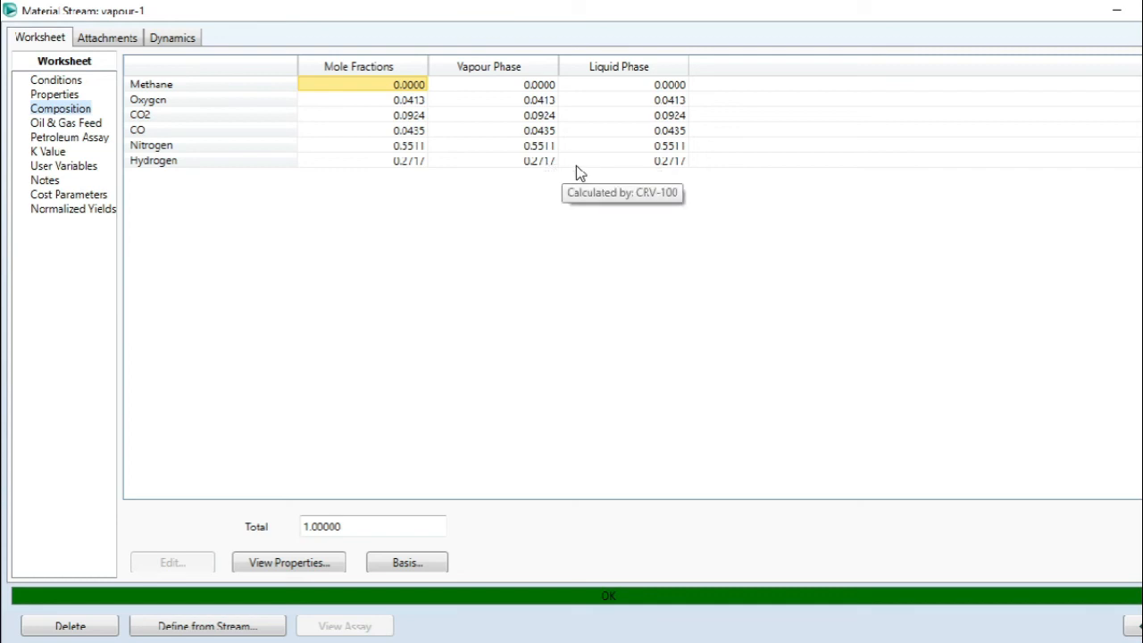
pyautogui.click(1116, 9)
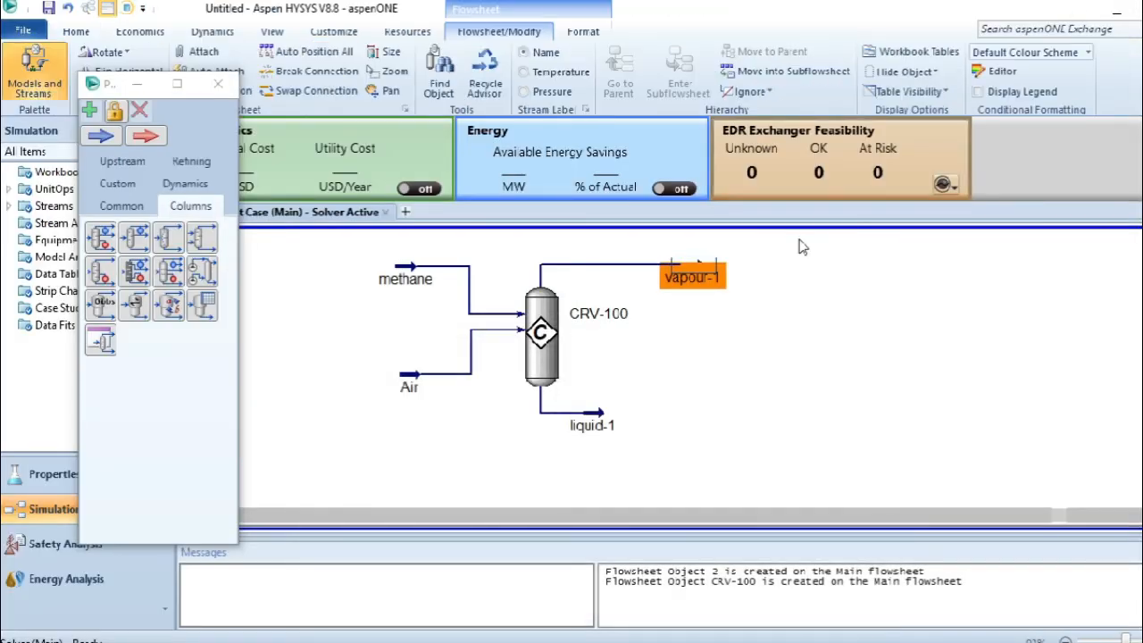
# Step: Open the liquid-1 stream in a maximized window, examine its composition, and close it
pyautogui.doubleClick(589, 425)
pyautogui.doubleClick(504, 49)
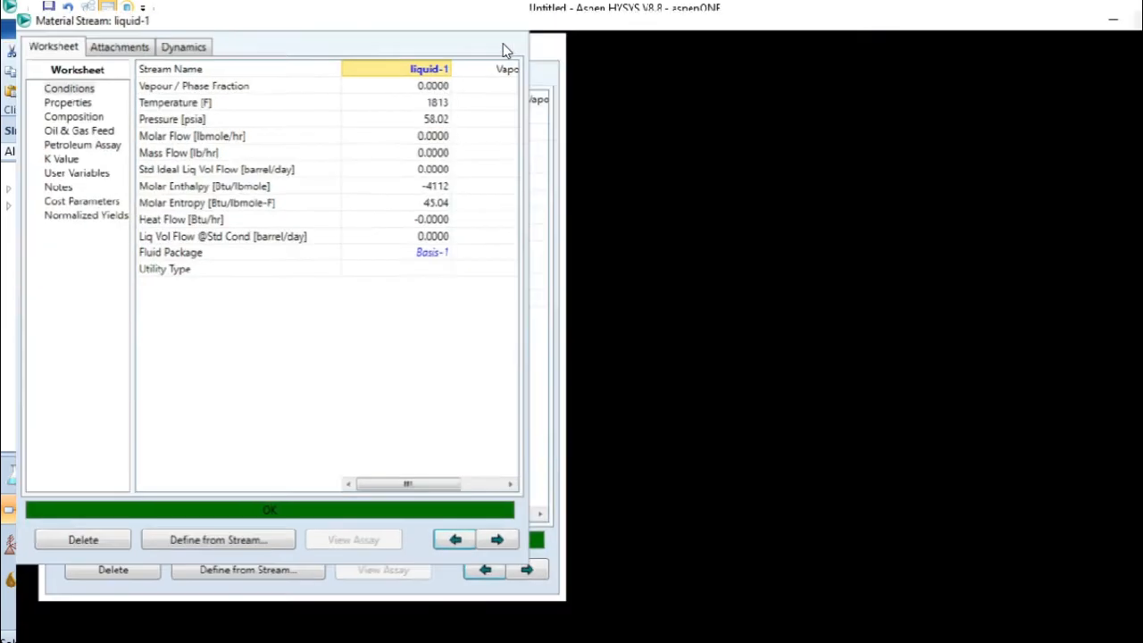
pyautogui.click(59, 109)
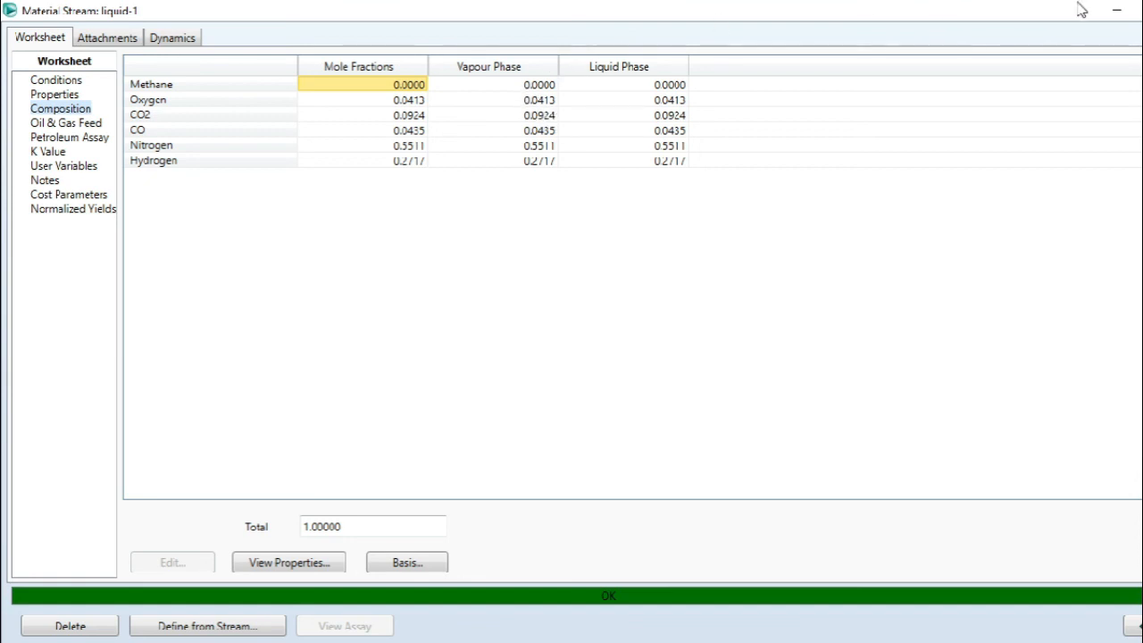
pyautogui.click(1116, 10)
# Step: Reopen the conversion reactor, check the stoichiometry of Rxn-2, and close the reactor window
pyautogui.doubleClick(541, 330)
pyautogui.click(672, 235)
pyautogui.click(629, 276)
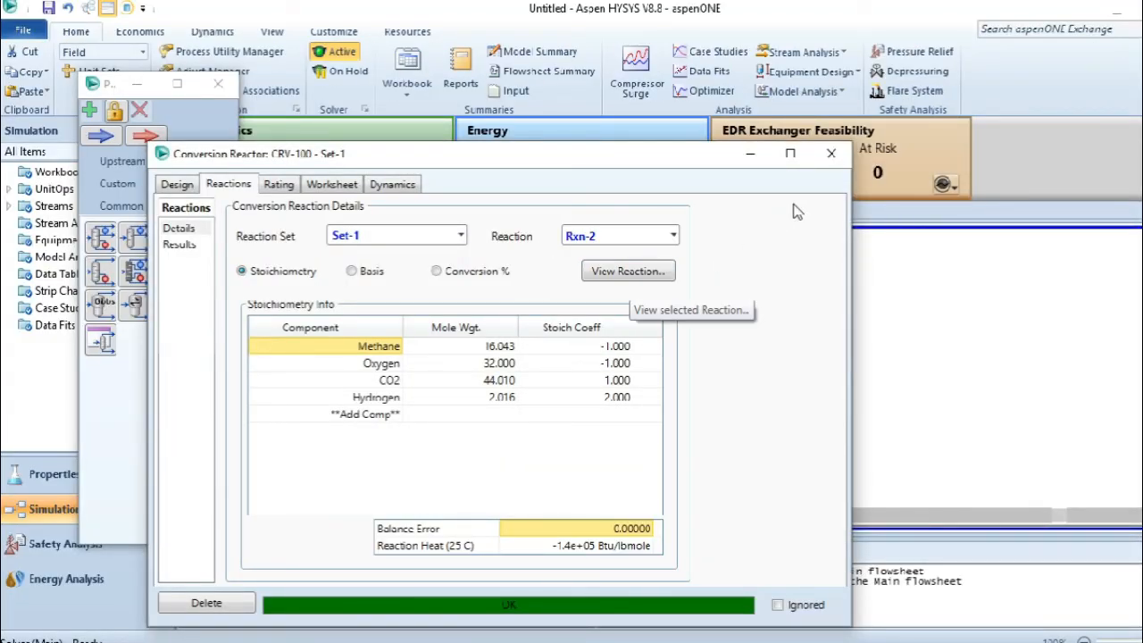
pyautogui.click(830, 153)
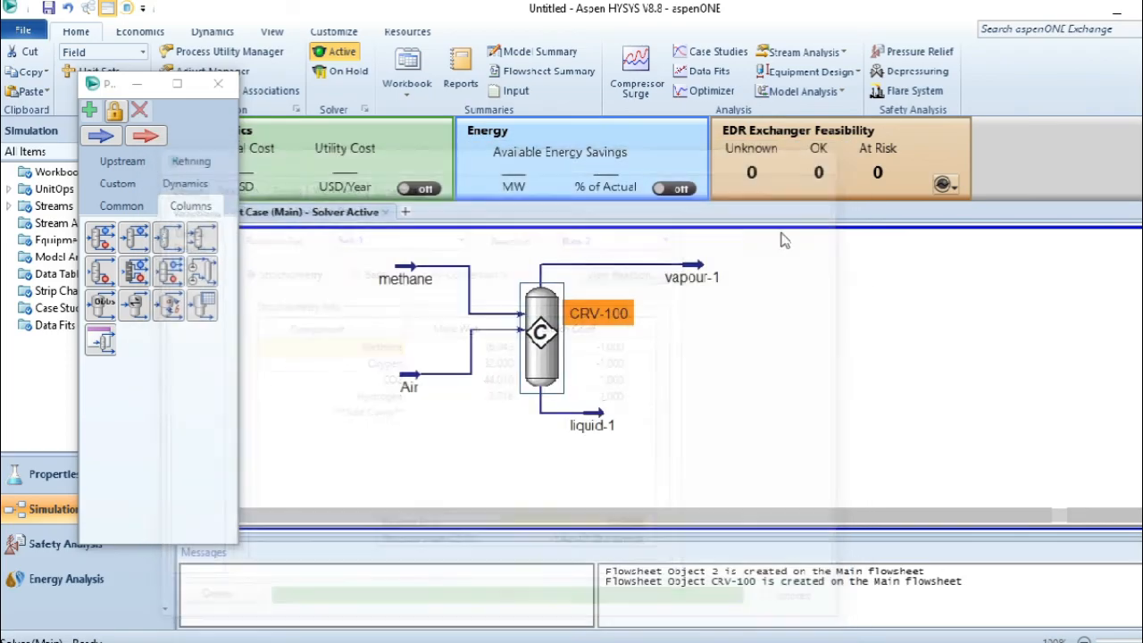
# Step: Recheck the conditions and component mole fractions of the vapour-1 stream, and close its window
pyautogui.doubleClick(685, 264)
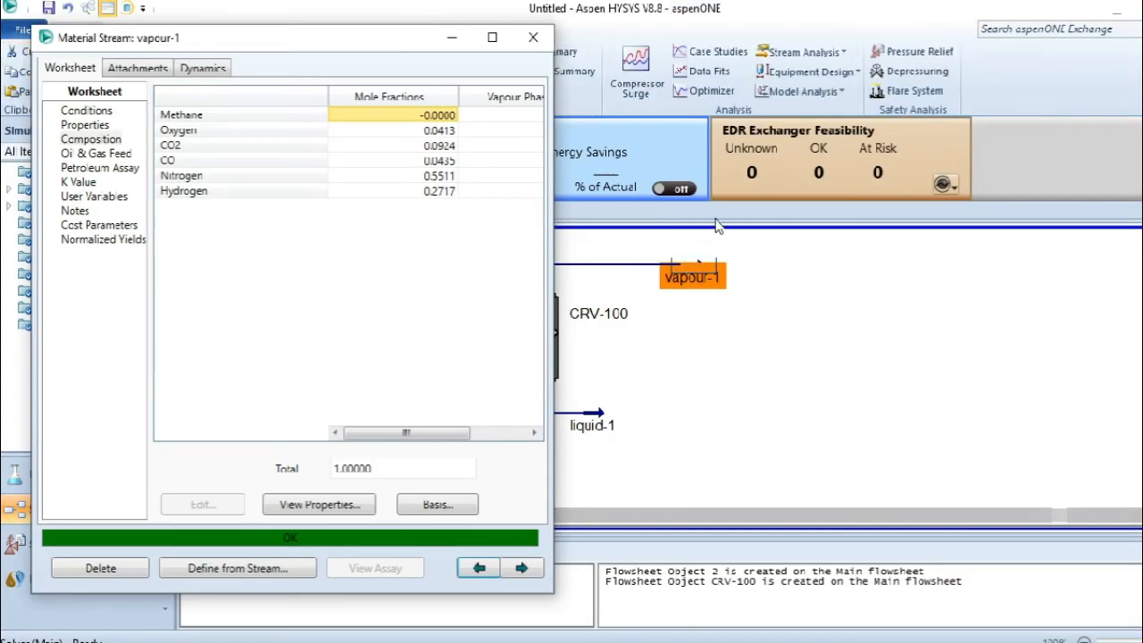
pyautogui.click(497, 37)
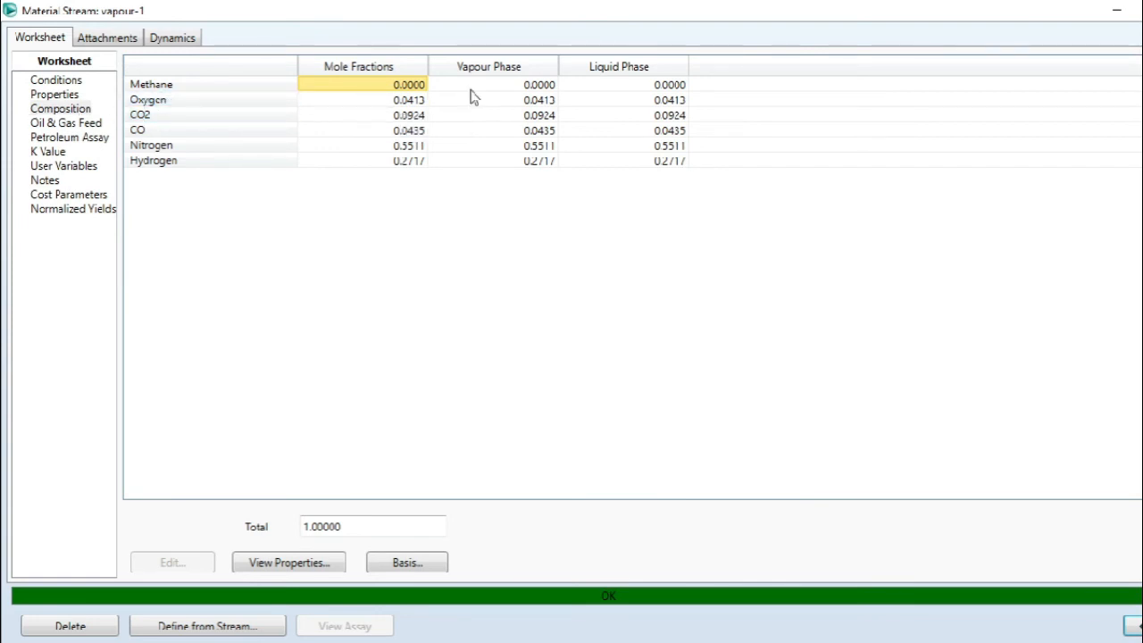
pyautogui.click(1141, 10)
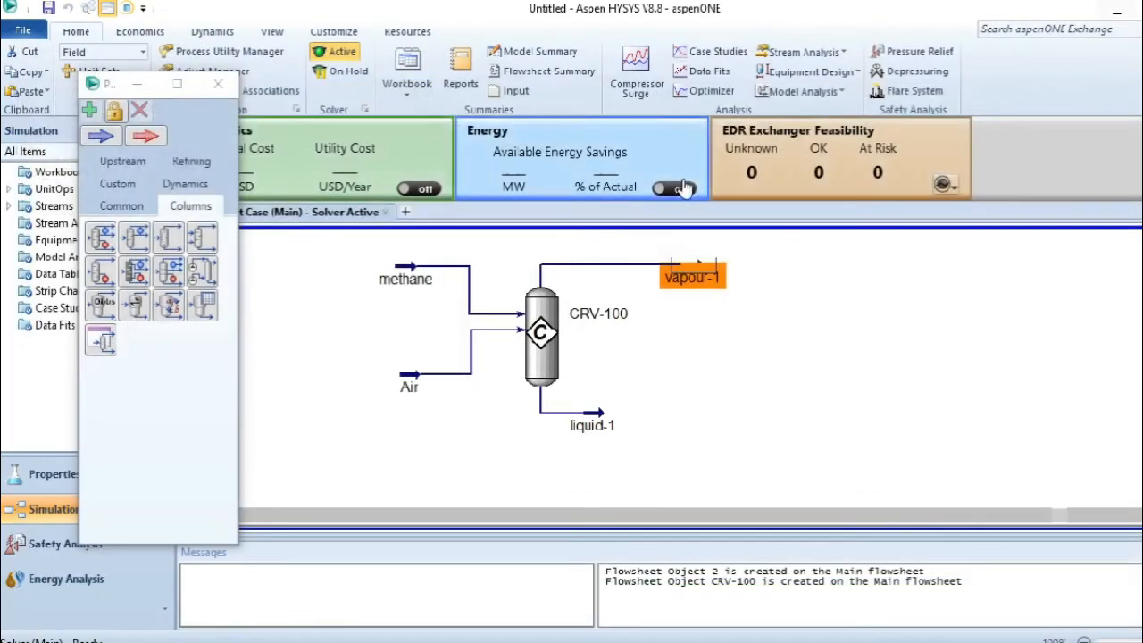
pyautogui.click(695, 277)
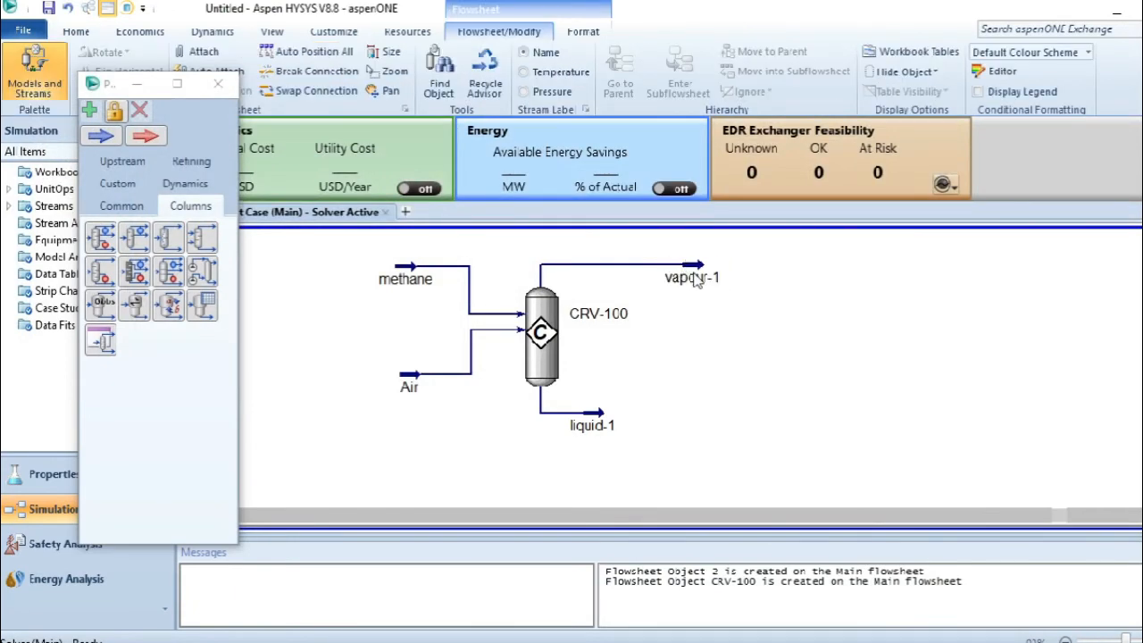
pyautogui.doubleClick(694, 277)
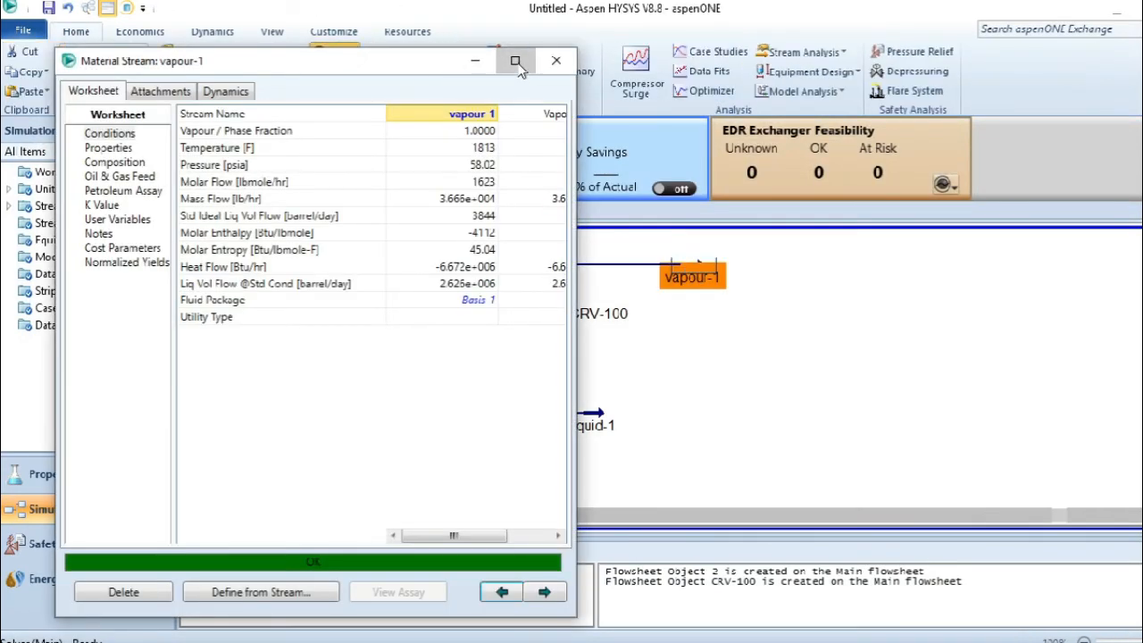
pyautogui.click(516, 61)
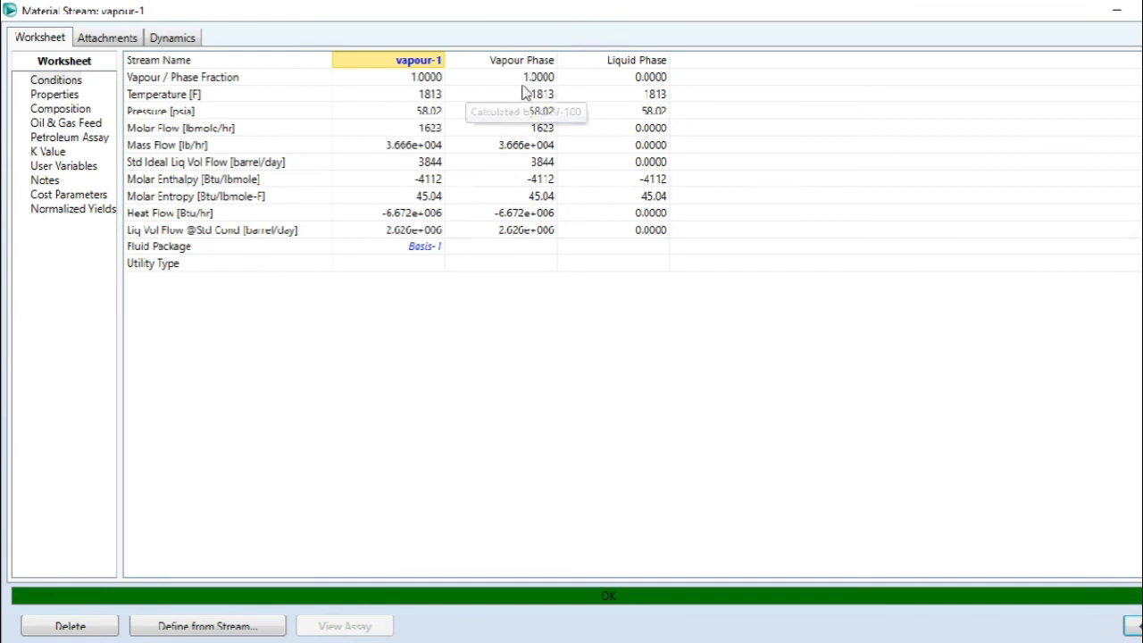
pyautogui.click(64, 109)
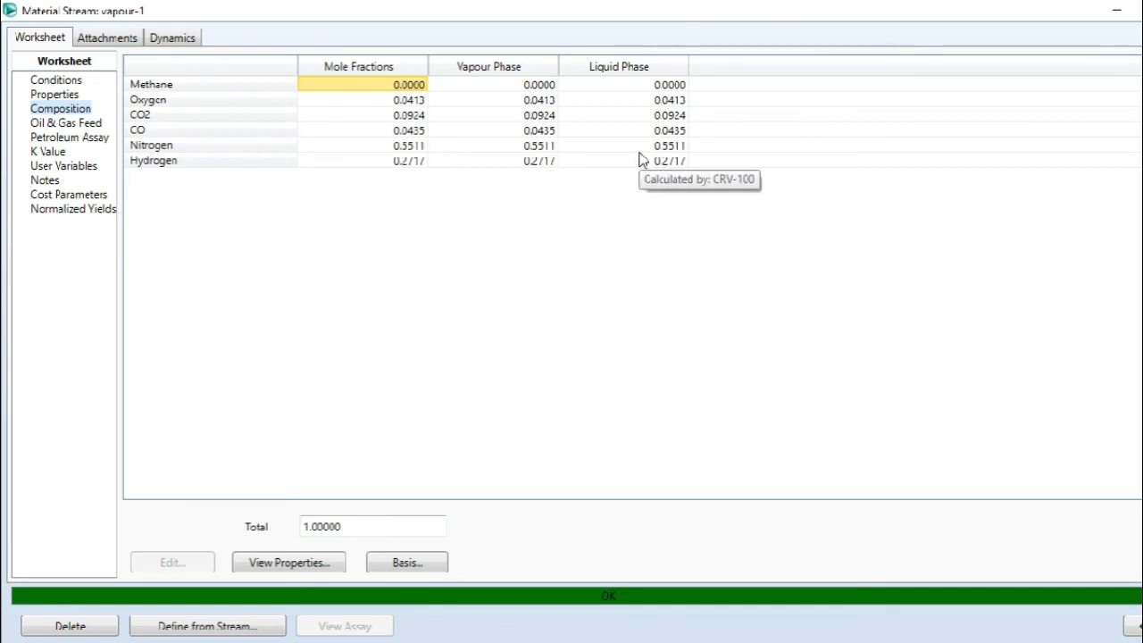
pyautogui.click(1117, 11)
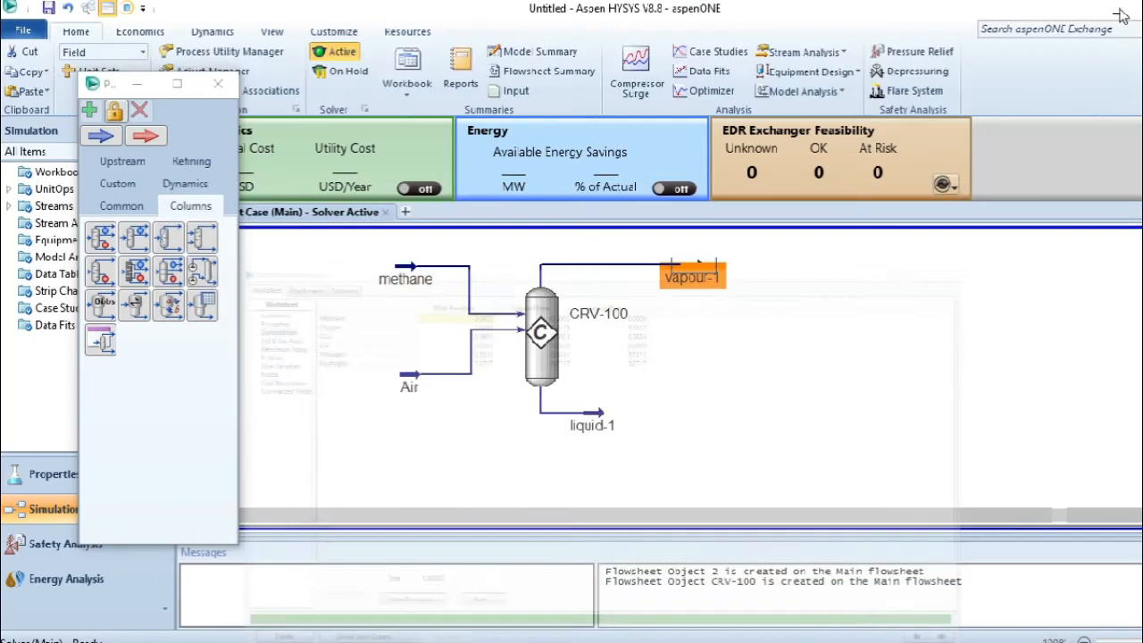
# Step: Recheck the component mole fractions of the liquid-1 stream in a maximized window, and close it
pyautogui.doubleClick(603, 425)
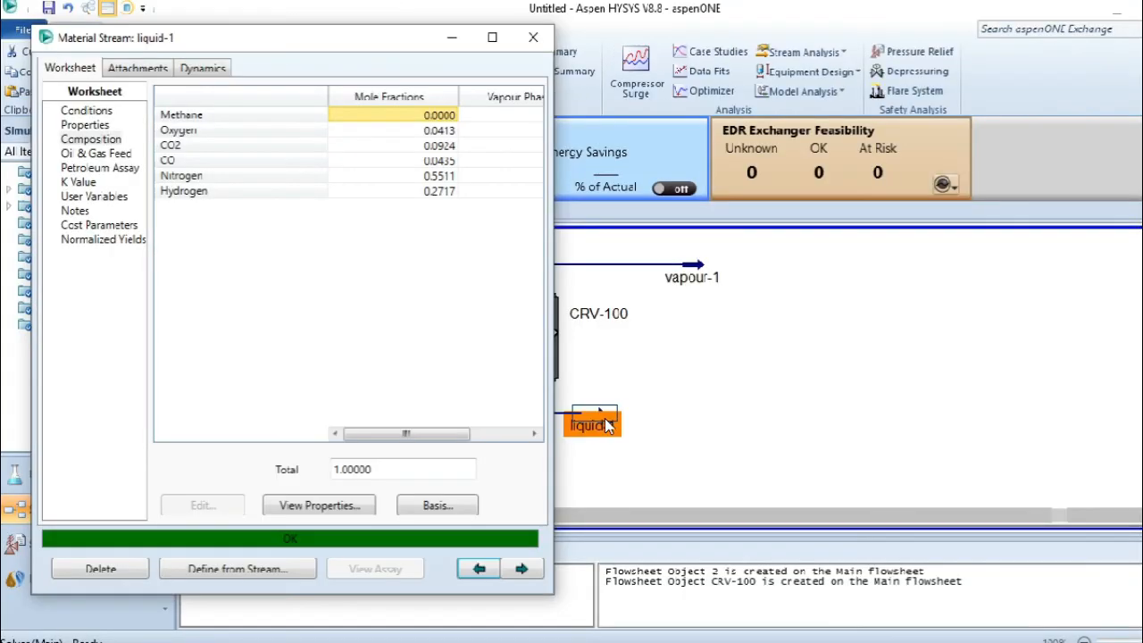
pyautogui.click(492, 37)
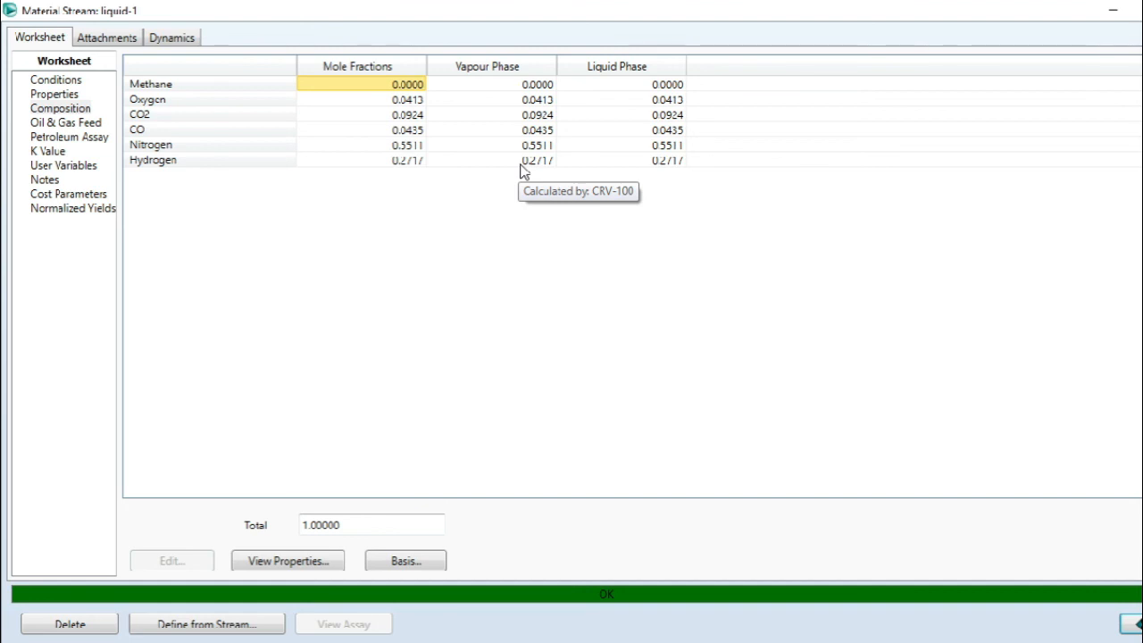
pyautogui.click(1098, 9)
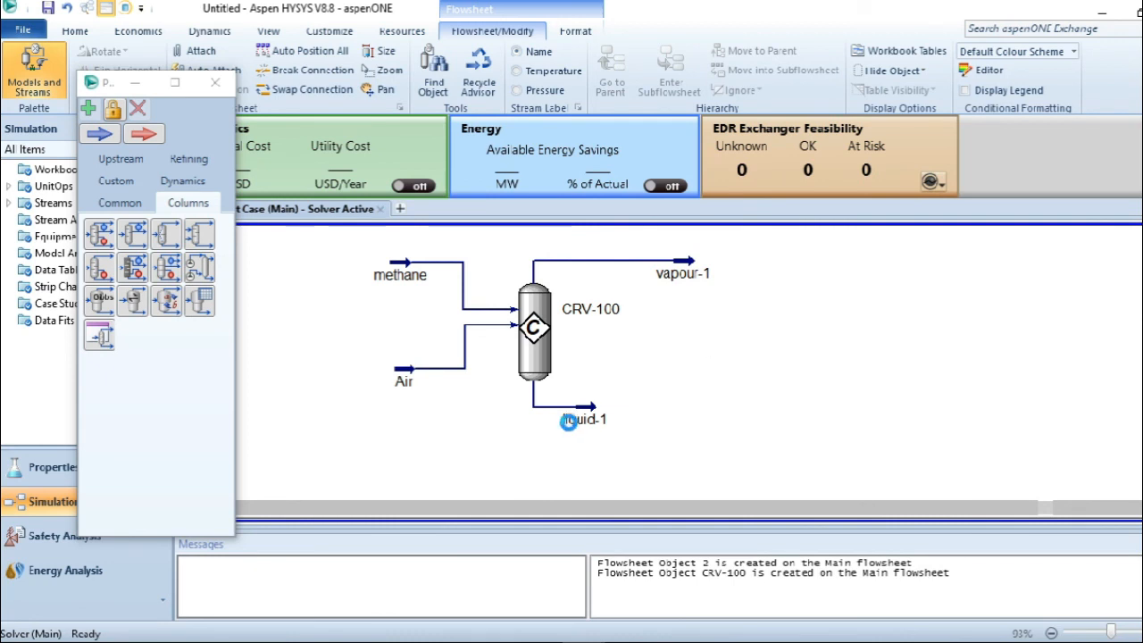
# Step: Move the liquid-1 stream to the right on the flowsheet so it sits below vapour-1
pyautogui.moveTo(582, 417); pyautogui.dragTo(674, 413)
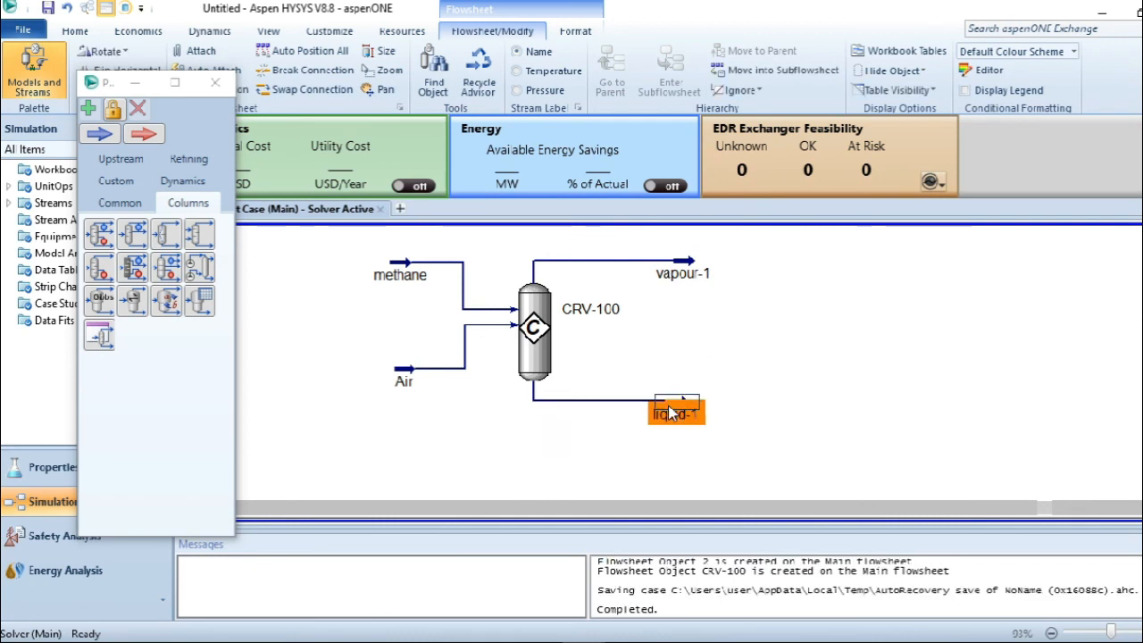
pyautogui.click(801, 361)
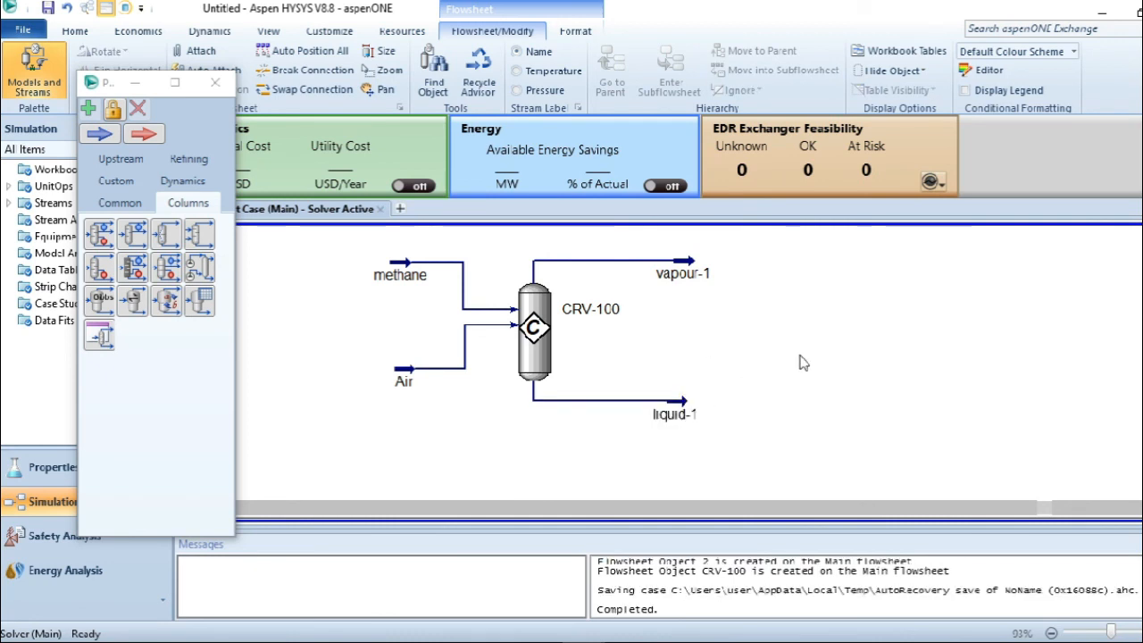